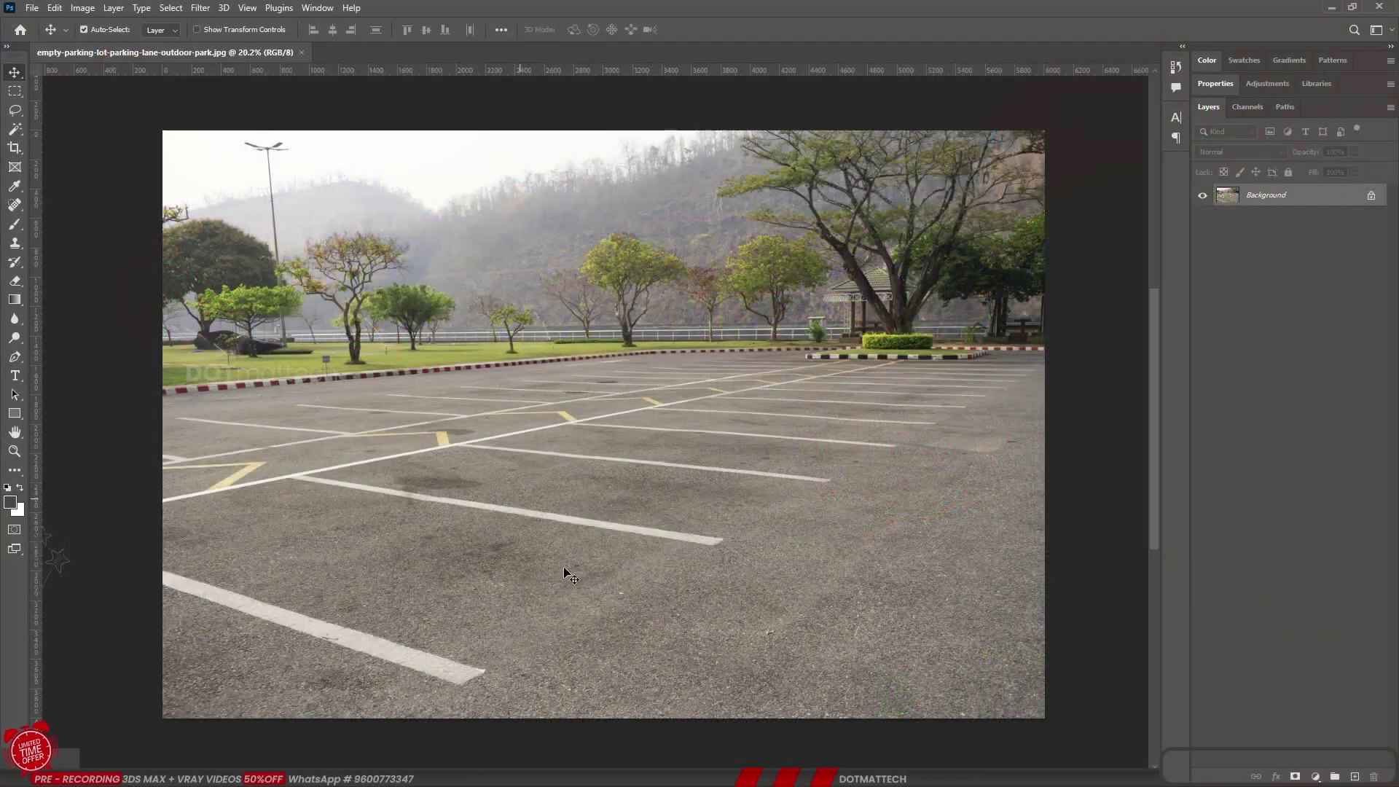
Check the parking-lot photo's image size (6000 × 4000 px, 300 pixels/inch) in Photoshop
{"action": "left_click", "coordinate": [82, 8]}
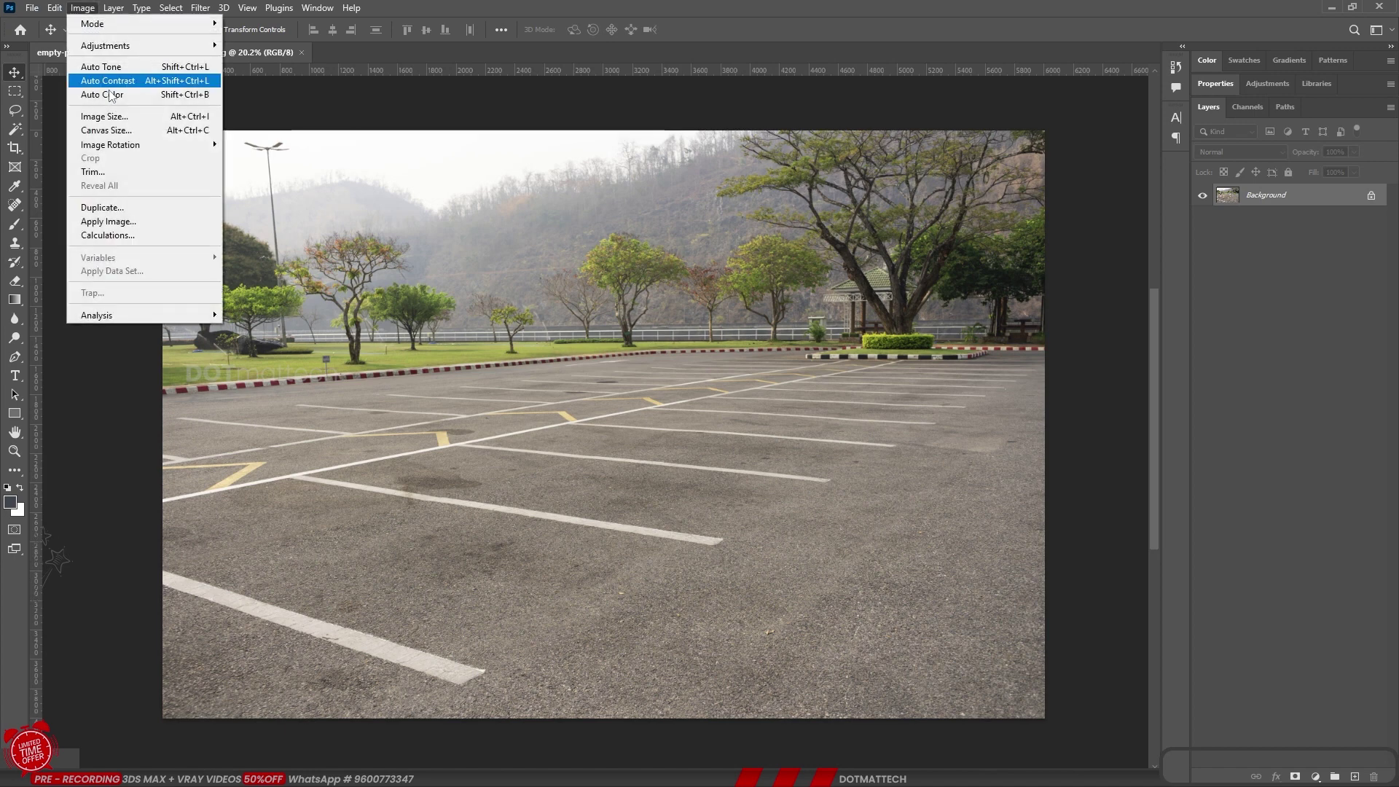
{"action": "left_click", "coordinate": [124, 119]}
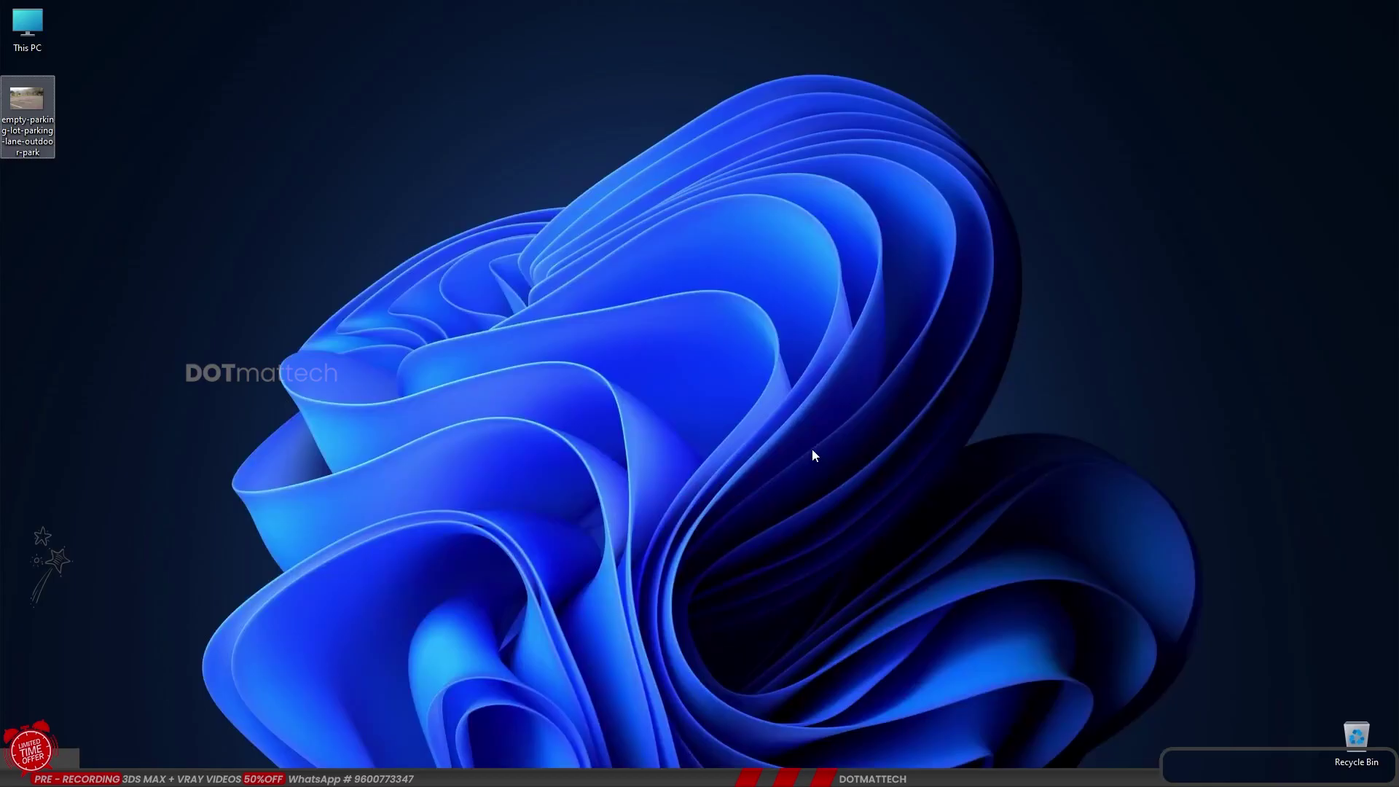
Drop the parking-lot photo into Perspective as its viewport background and maximize that view
{"action": "left_click_drag", "start_coordinate": [24, 115], "coordinate": [380, 364]}
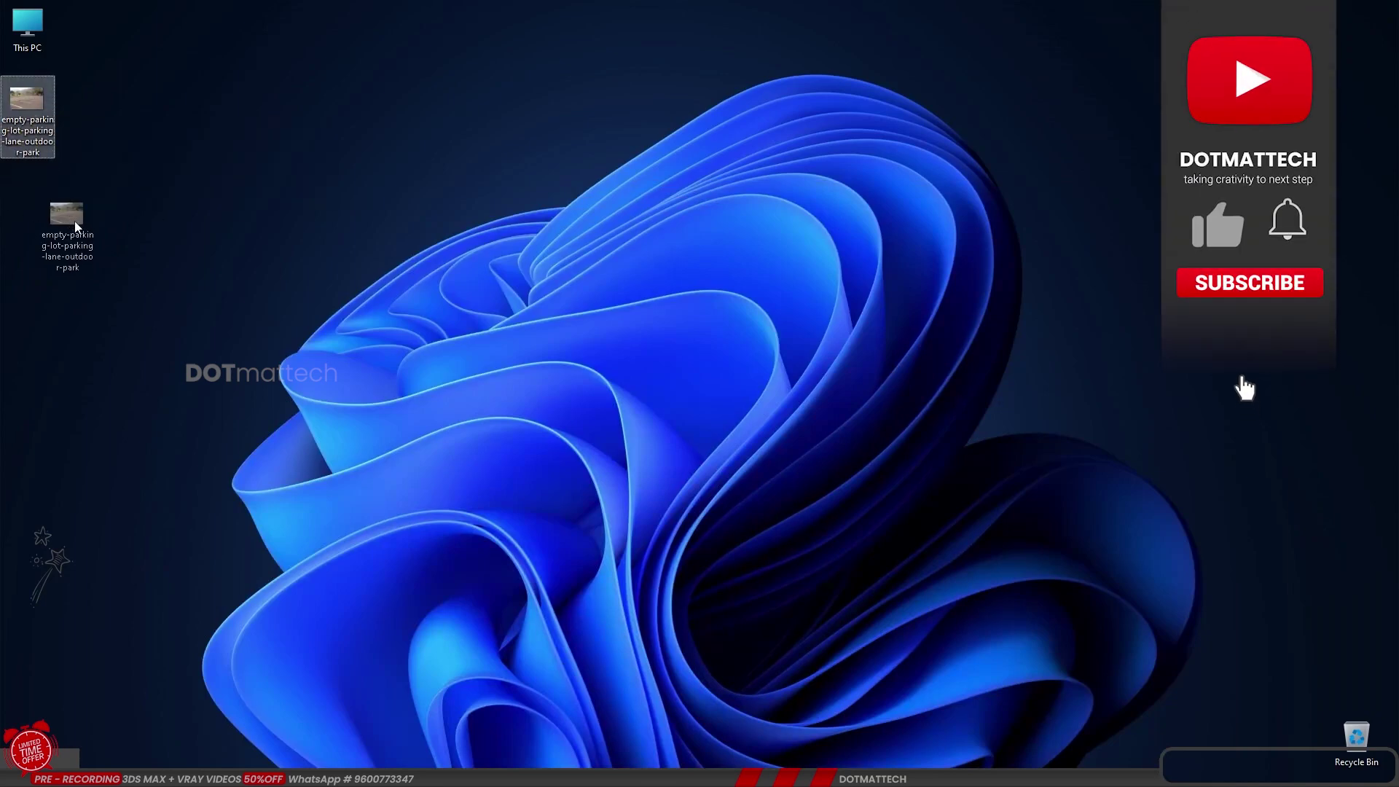
{"action": "key", "text": "alt+Tab"}
{"action": "key", "text": "alt+Tab"}
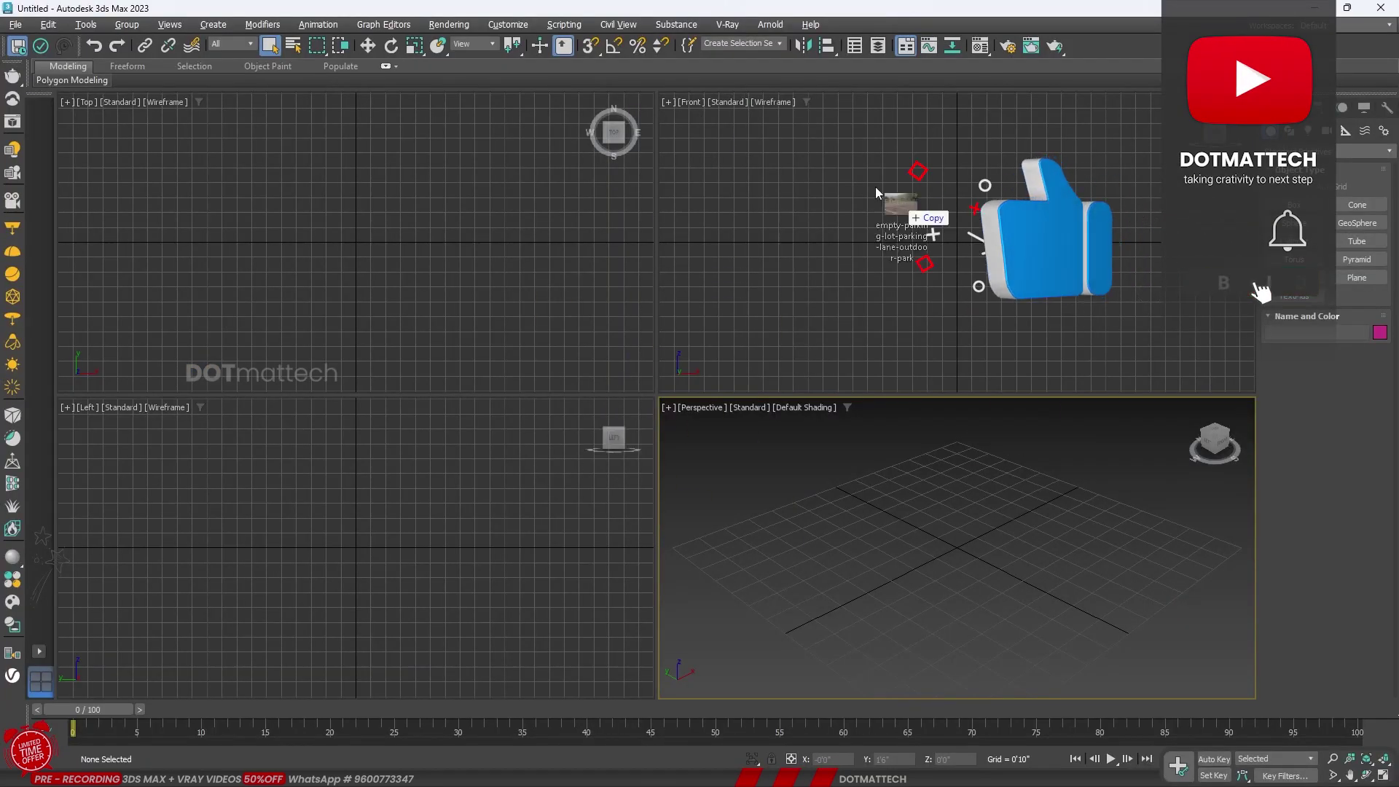
{"action": "left_click_drag", "start_coordinate": [380, 365], "coordinate": [938, 537]}
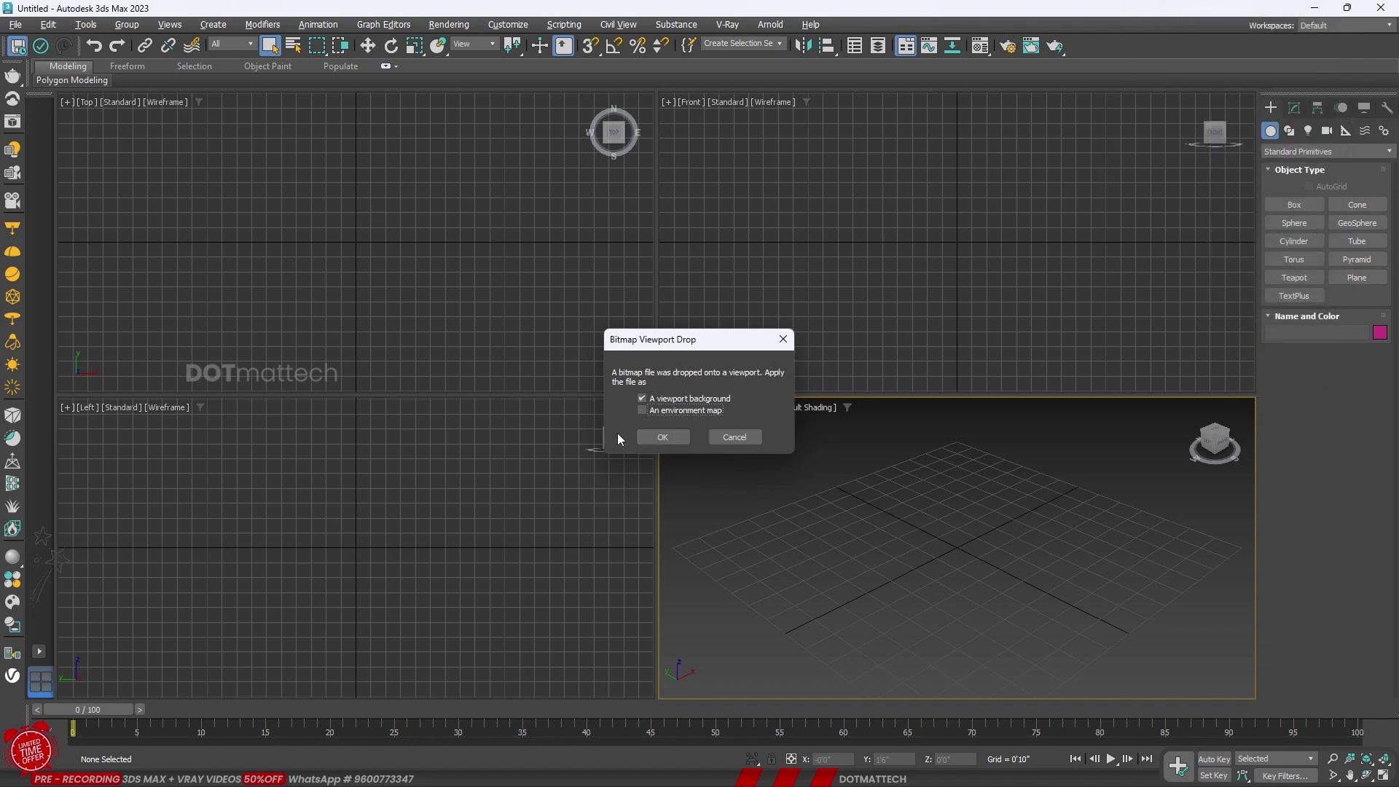
{"action": "left_click", "coordinate": [666, 436]}
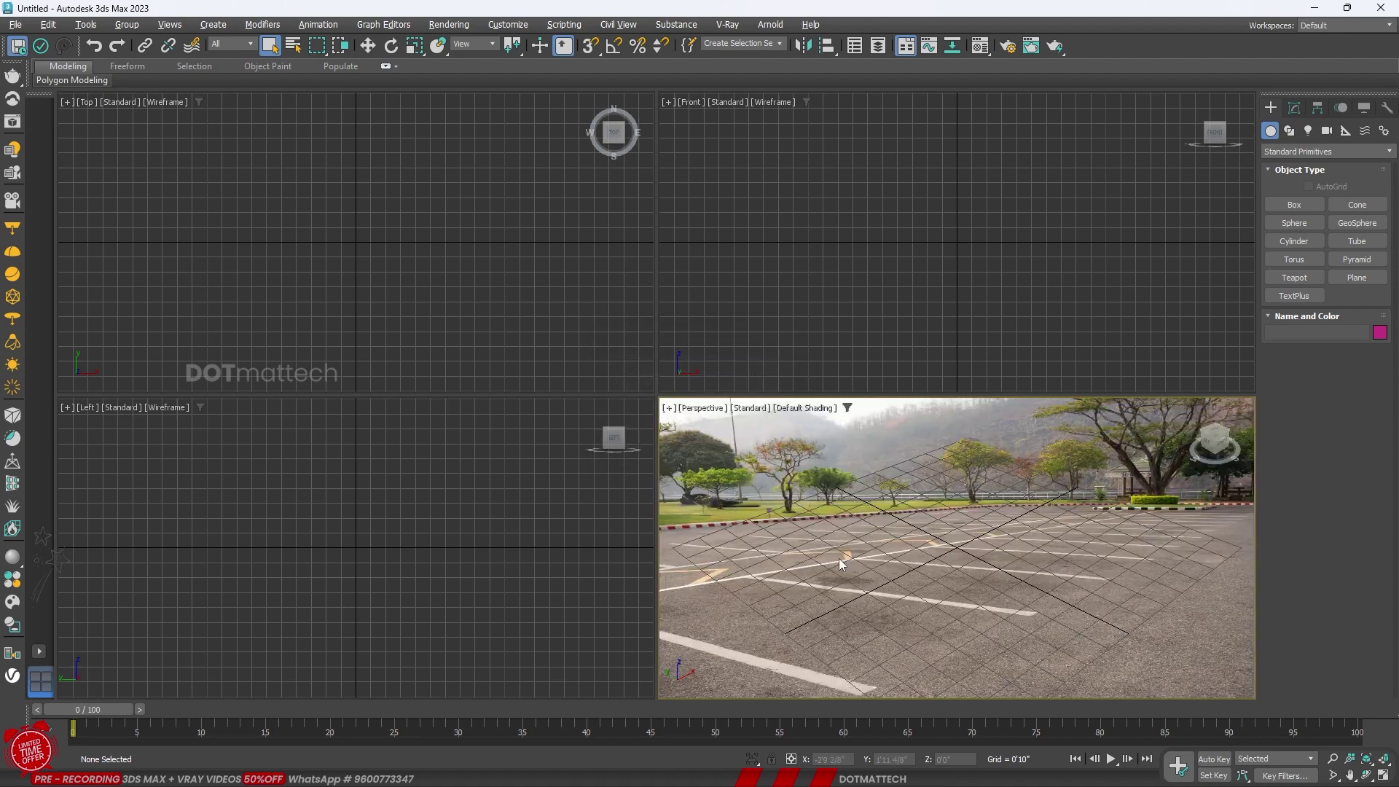
{"action": "key", "text": "alt+w"}
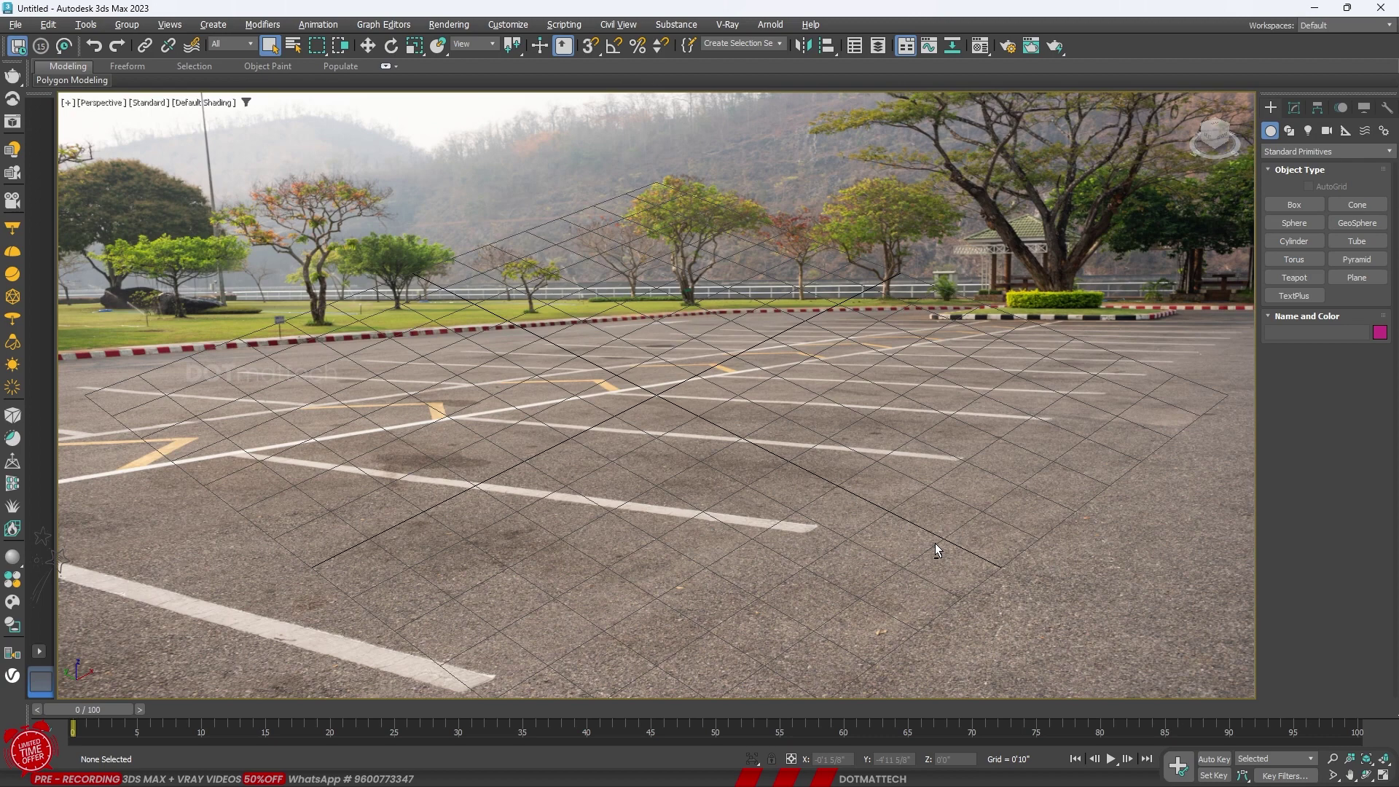
{"action": "key", "text": "F10"}
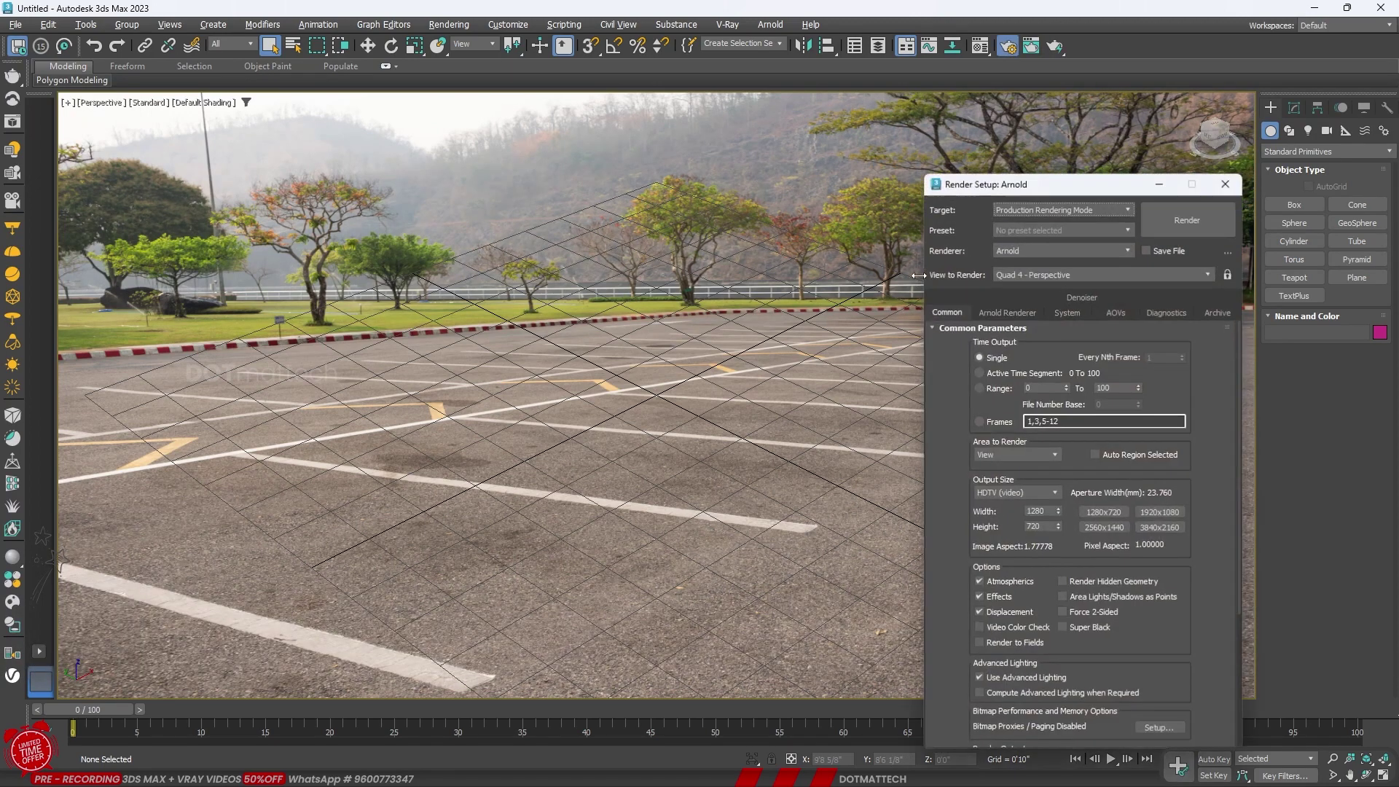
Set the renderer to V-Ray 6 Hotfix 3 with custom 6000-wide output and image aspect locked at 1.5
{"action": "left_click_drag", "start_coordinate": [1049, 183], "coordinate": [765, 102]}
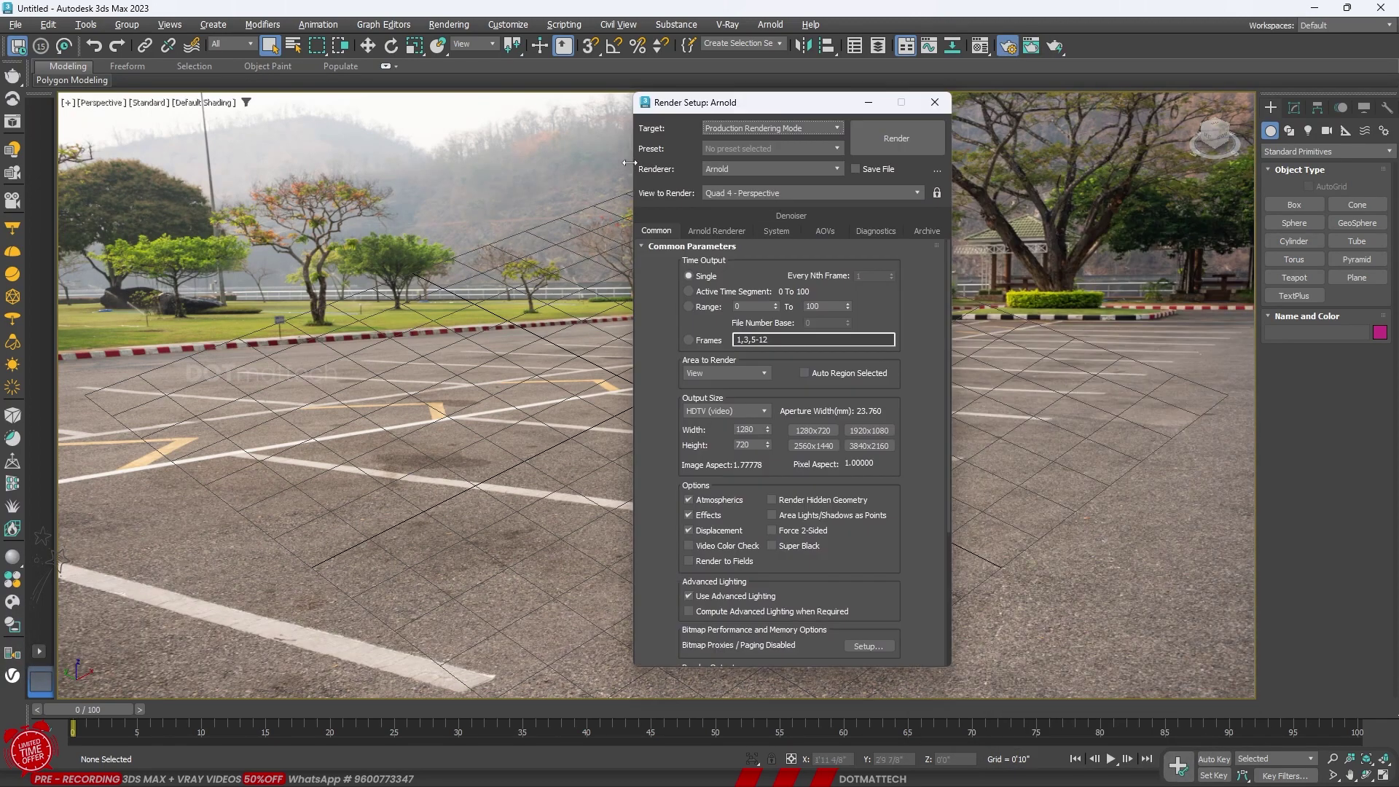
{"action": "left_click", "coordinate": [745, 172]}
{"action": "left_click", "coordinate": [731, 266]}
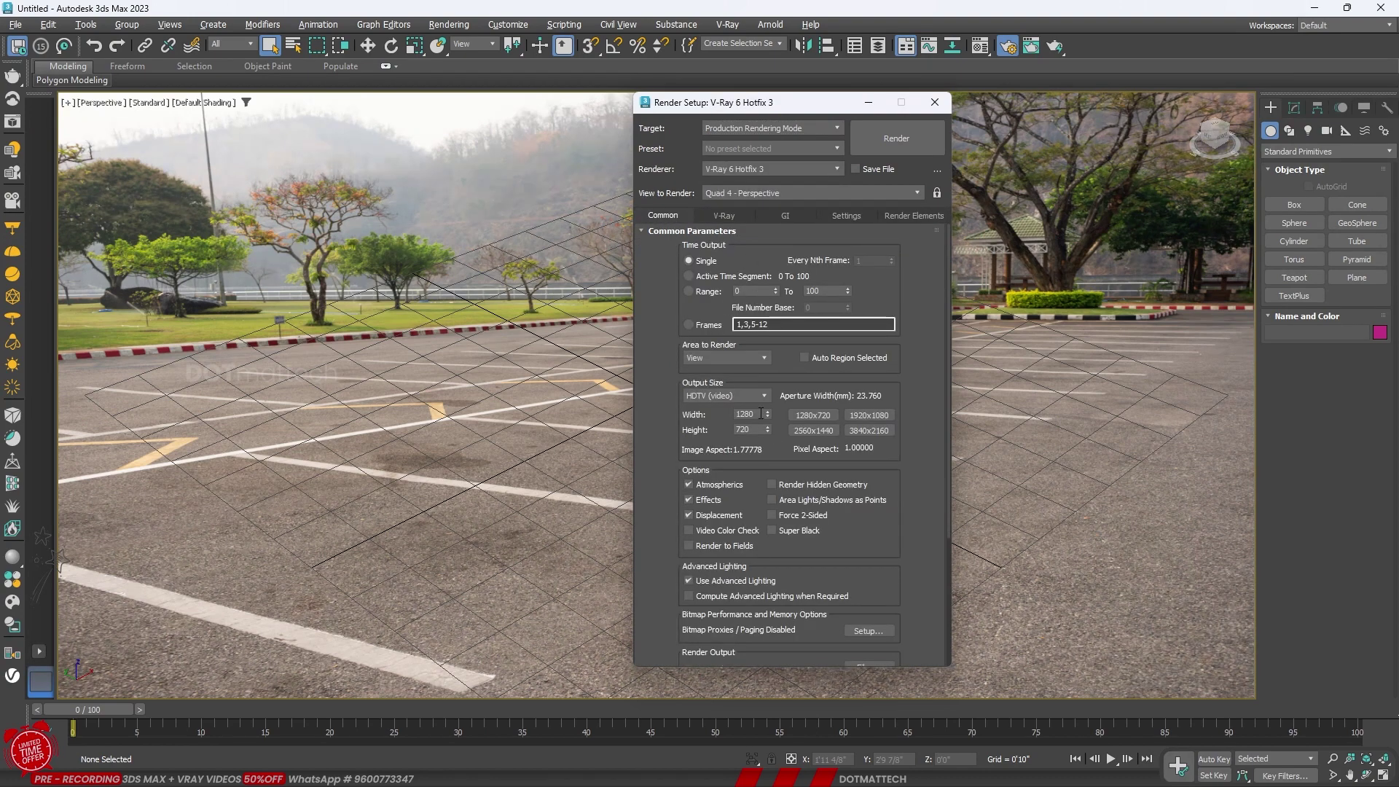
{"action": "left_click", "coordinate": [718, 396]}
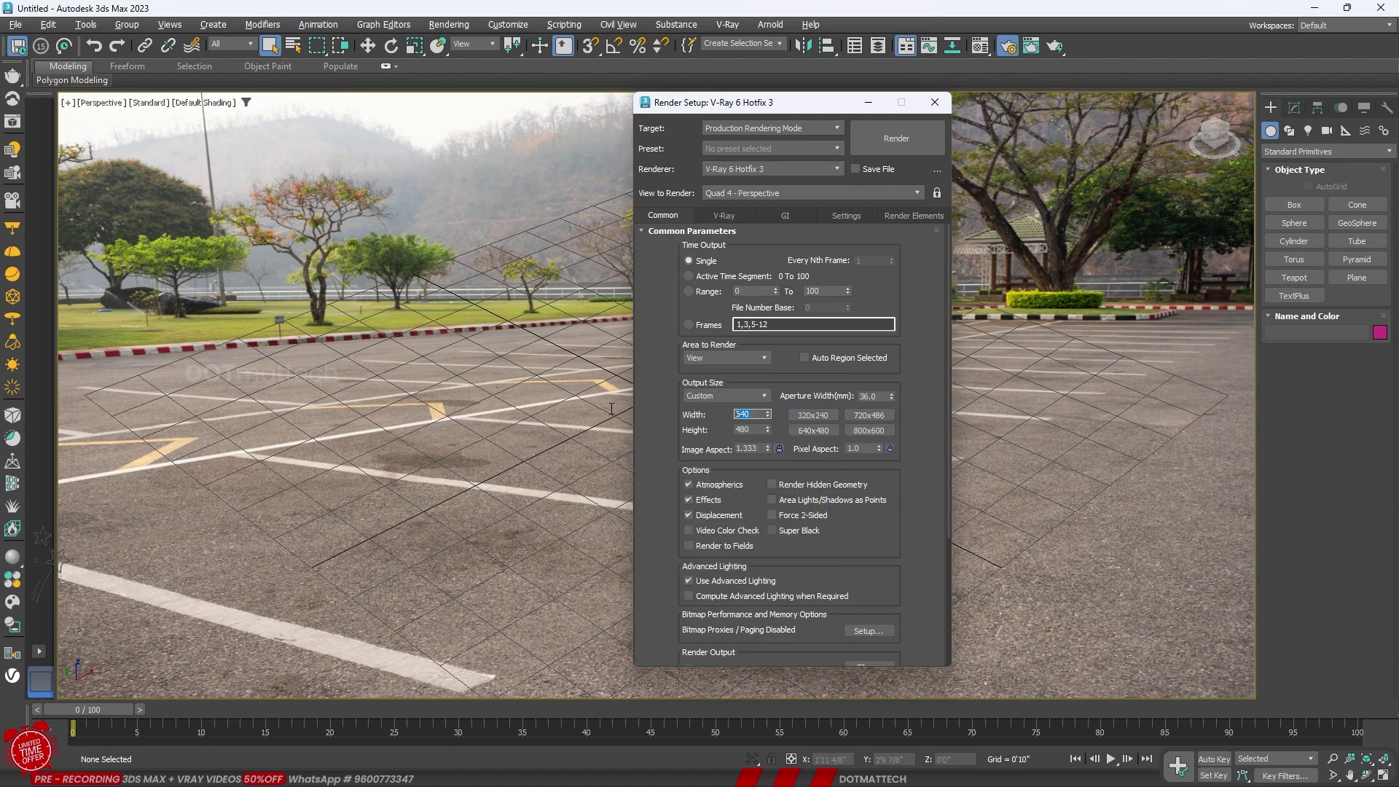
{"action": "key", "text": "Tab"}
{"action": "left_click", "coordinate": [777, 449]}
Show the Safe Frame in the view and pan so the grid sits lower
{"action": "key", "text": "F10"}
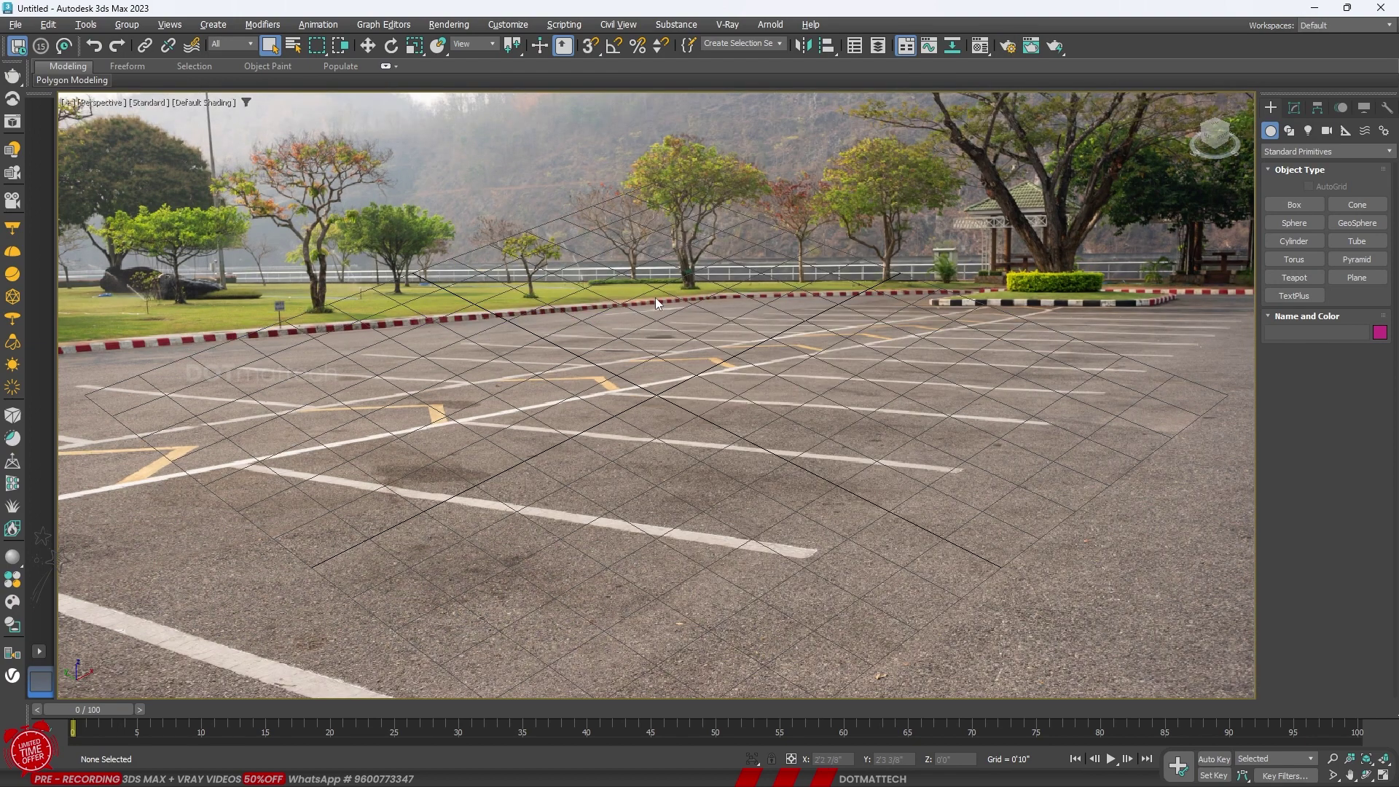
{"action": "key", "text": "shift+f"}
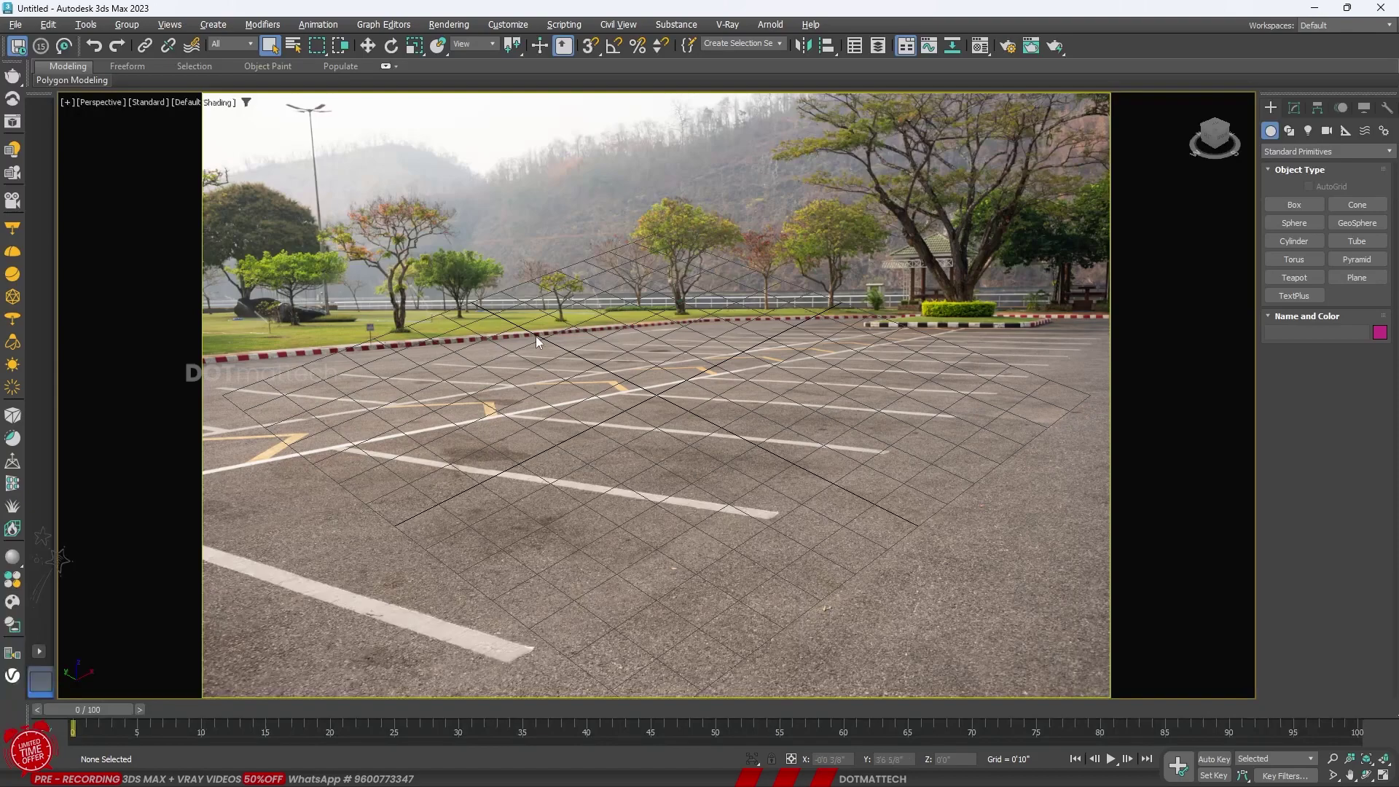
{"action": "mouse_move", "coordinate": [679, 423]}
{"action": "middle_mouse_down"}
{"action": "mouse_move", "coordinate": [726, 548]}
{"action": "mouse_move", "coordinate": [724, 375]}
{"action": "mouse_move", "coordinate": [711, 423]}
{"action": "middle_mouse_up"}
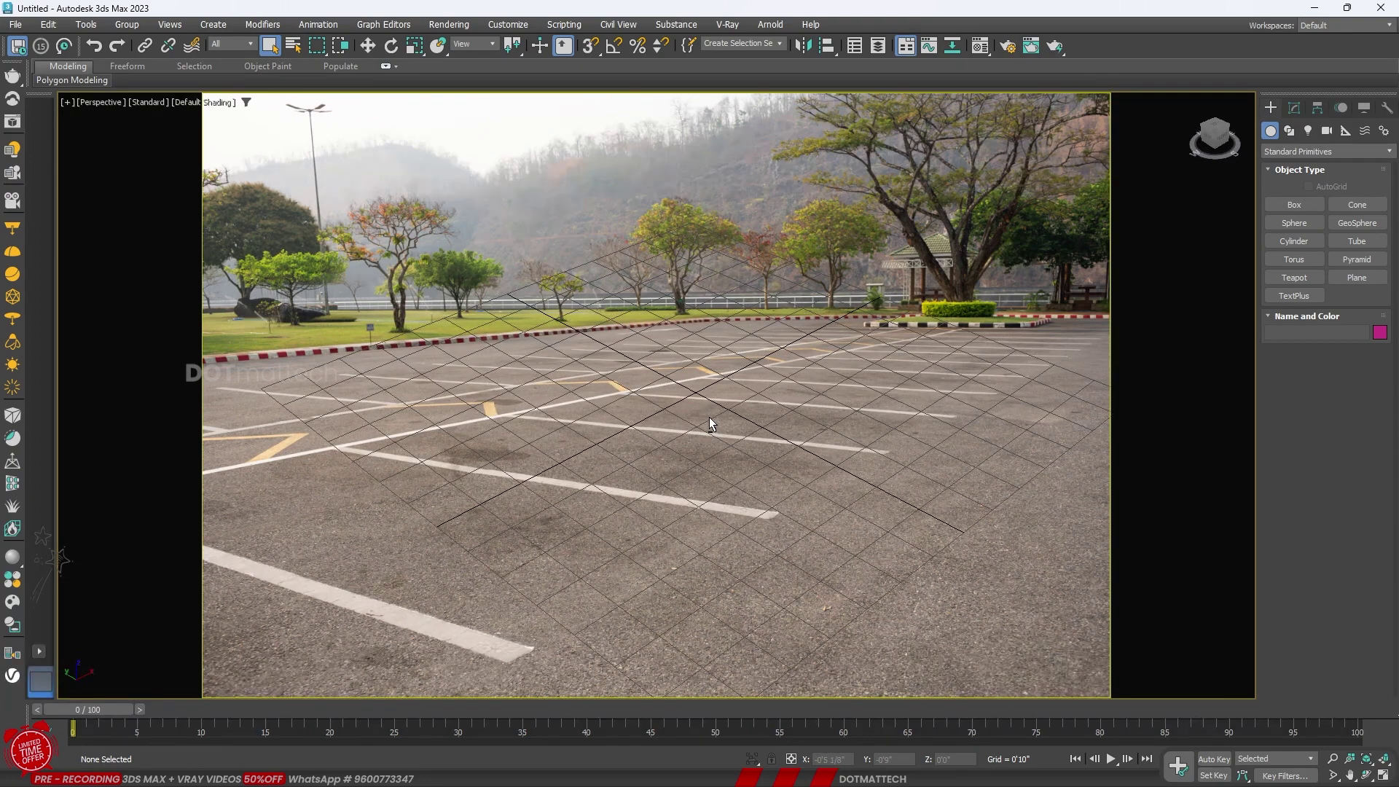
Draw Box001 as a 5'0" cube on the ground grid and display it in wireframe
{"action": "left_click_drag", "start_coordinate": [619, 430], "coordinate": [916, 428]}
{"action": "left_click", "coordinate": [809, 427]}
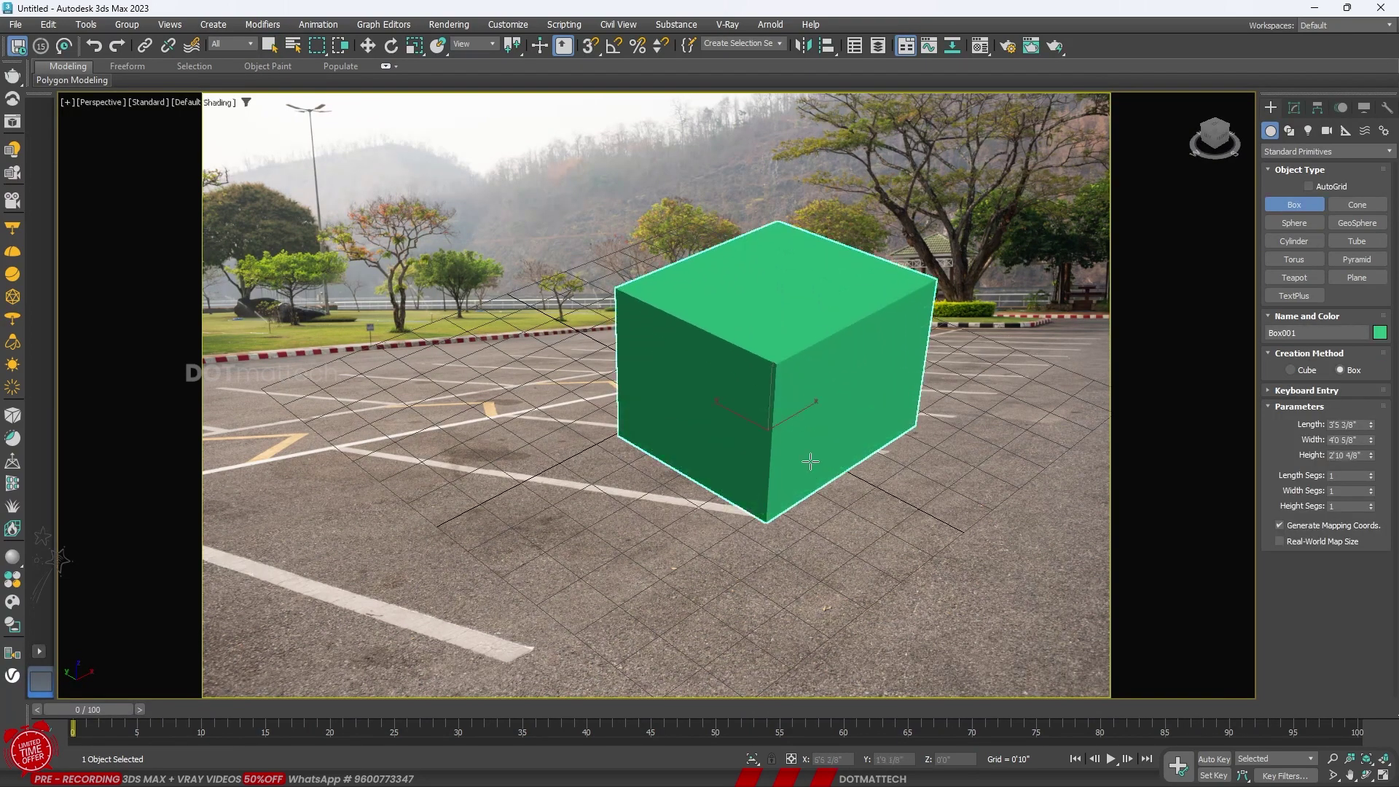
{"action": "right_click", "coordinate": [809, 426]}
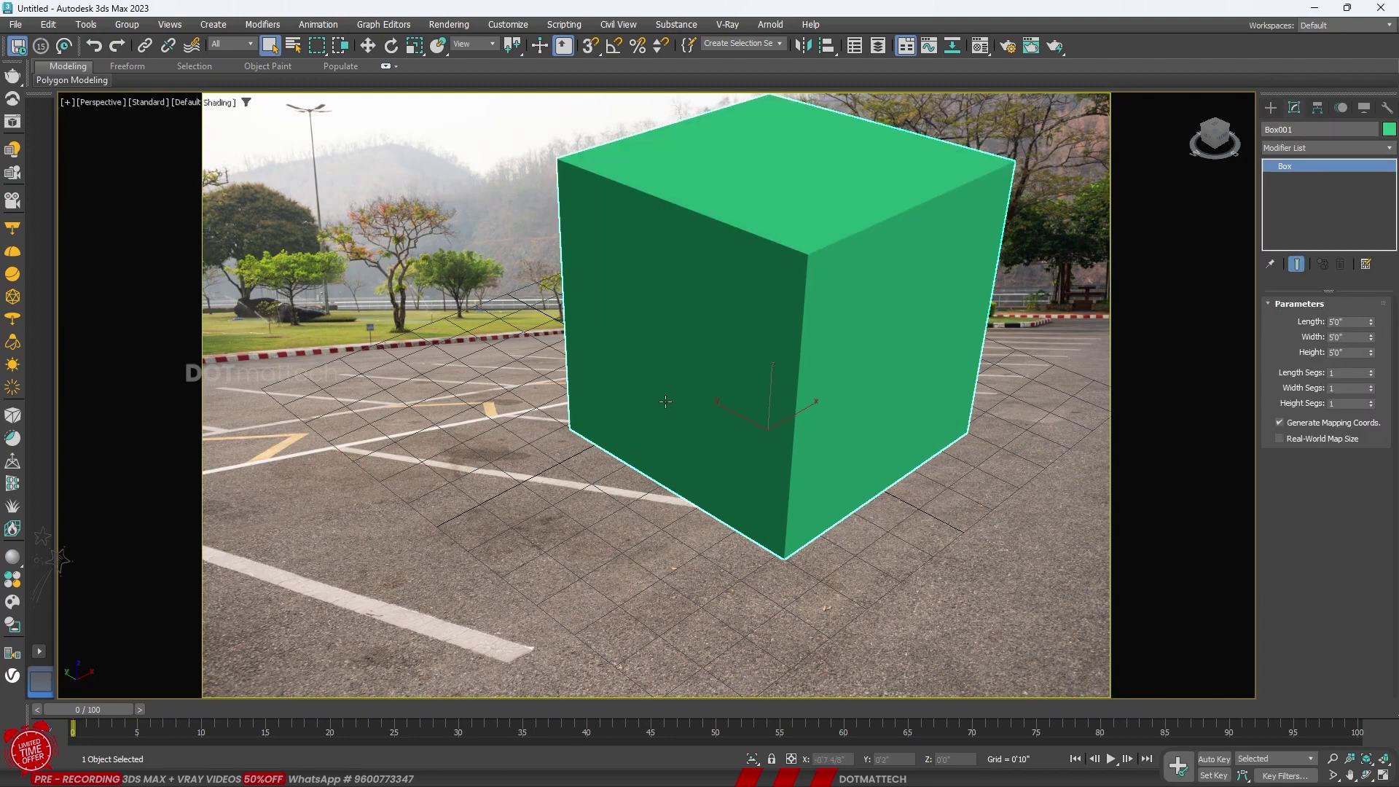
{"action": "mouse_move", "coordinate": [609, 417]}
{"action": "middle_mouse_down"}
{"action": "mouse_move", "coordinate": [649, 403]}
{"action": "mouse_move", "coordinate": [637, 381]}
{"action": "mouse_move", "coordinate": [692, 459]}
{"action": "mouse_move", "coordinate": [677, 449]}
{"action": "middle_mouse_up"}
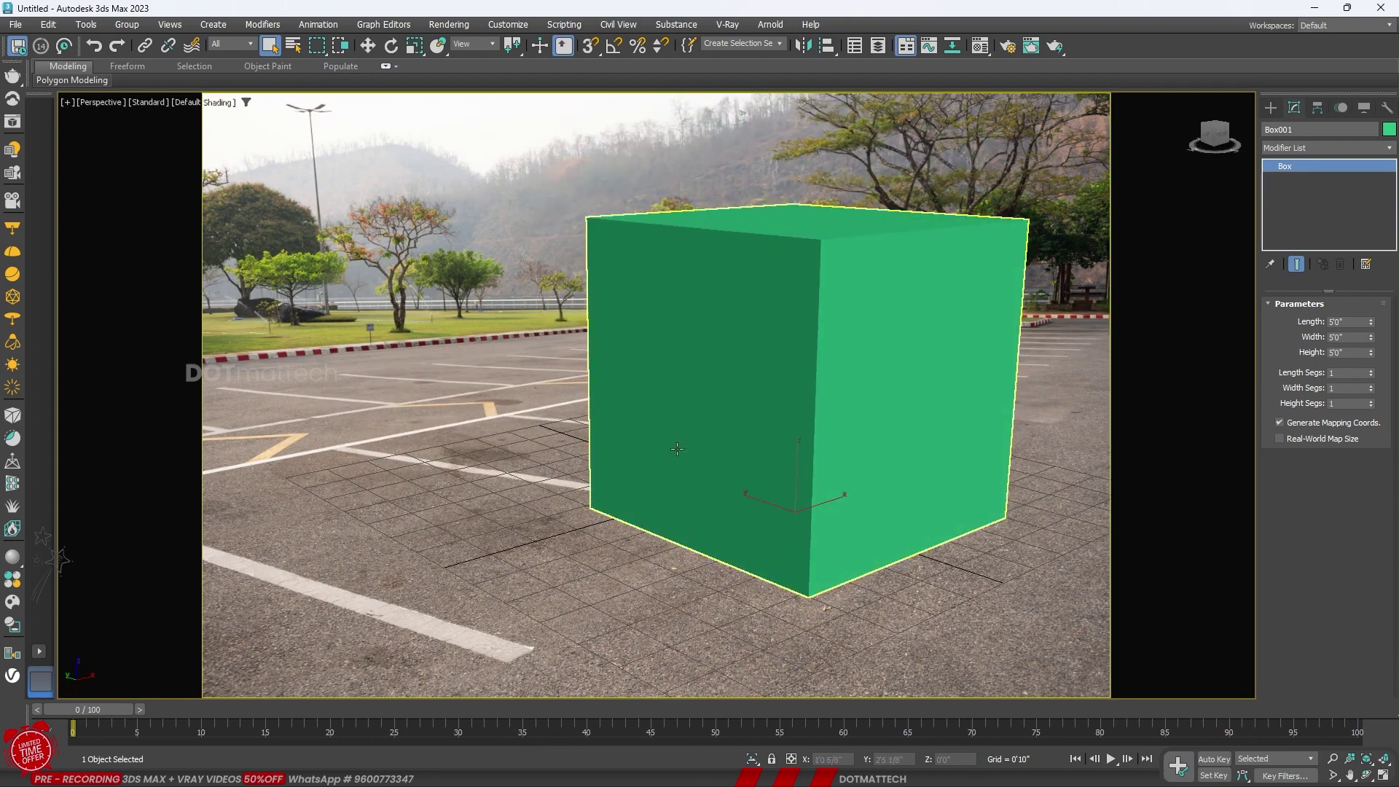
{"action": "key", "text": "F3"}
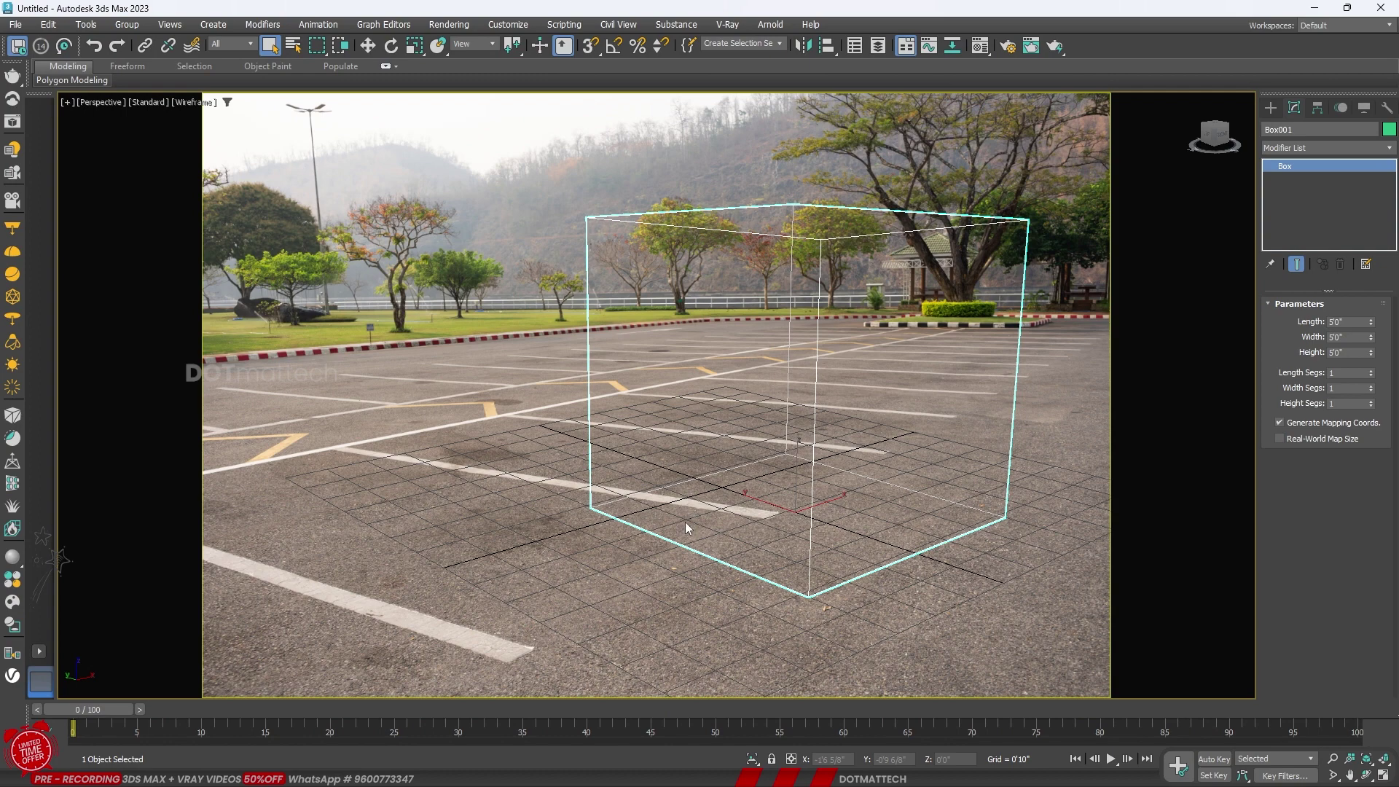
Enable 2D Pan Zoom Mode for the Perspective view
{"action": "scroll", "coordinate": [773, 426], "scroll_direction": "up", "scroll_amount": 3}
{"action": "scroll", "coordinate": [672, 401], "scroll_direction": "down", "scroll_amount": 4}
{"action": "scroll", "coordinate": [672, 407], "scroll_direction": "down", "scroll_amount": 2}
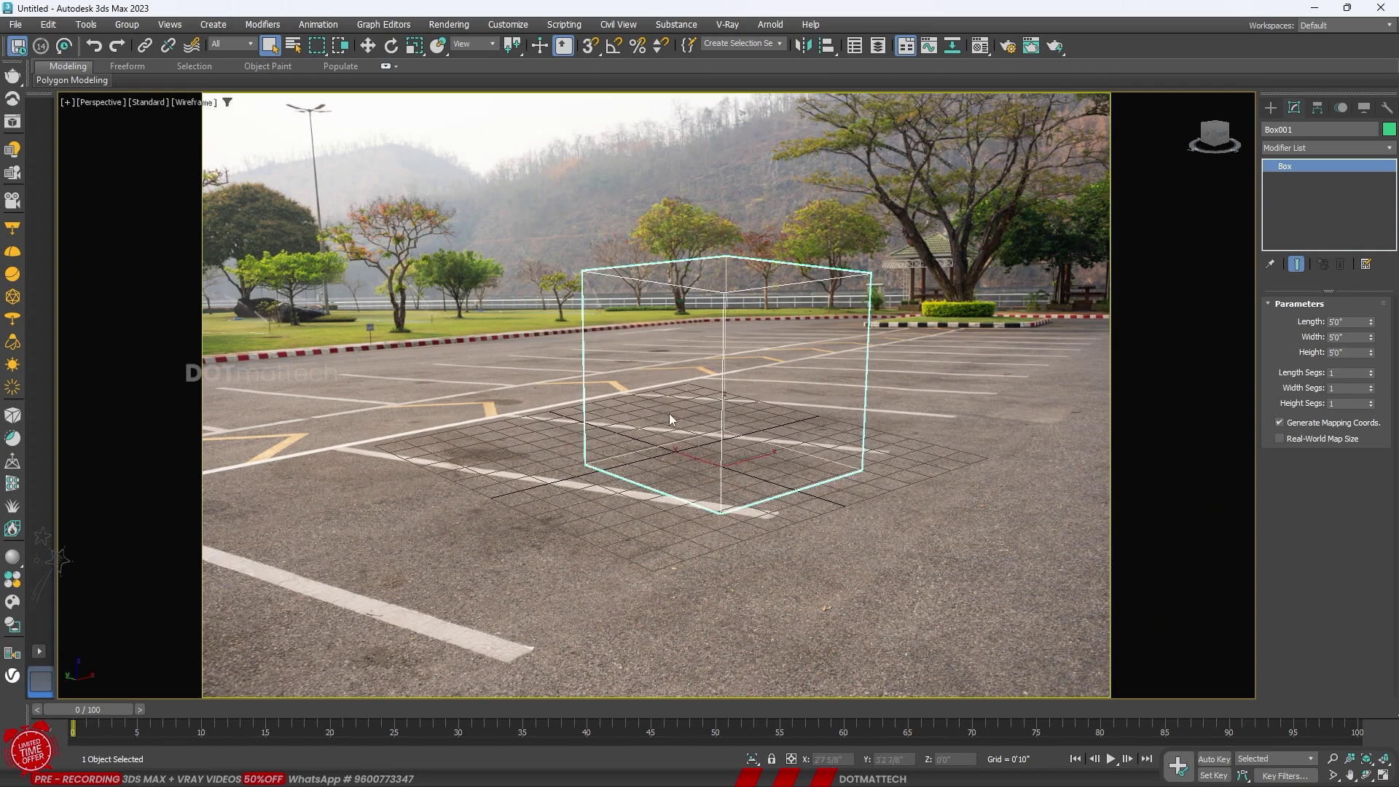
{"action": "scroll", "coordinate": [631, 455], "scroll_direction": "up", "scroll_amount": 3}
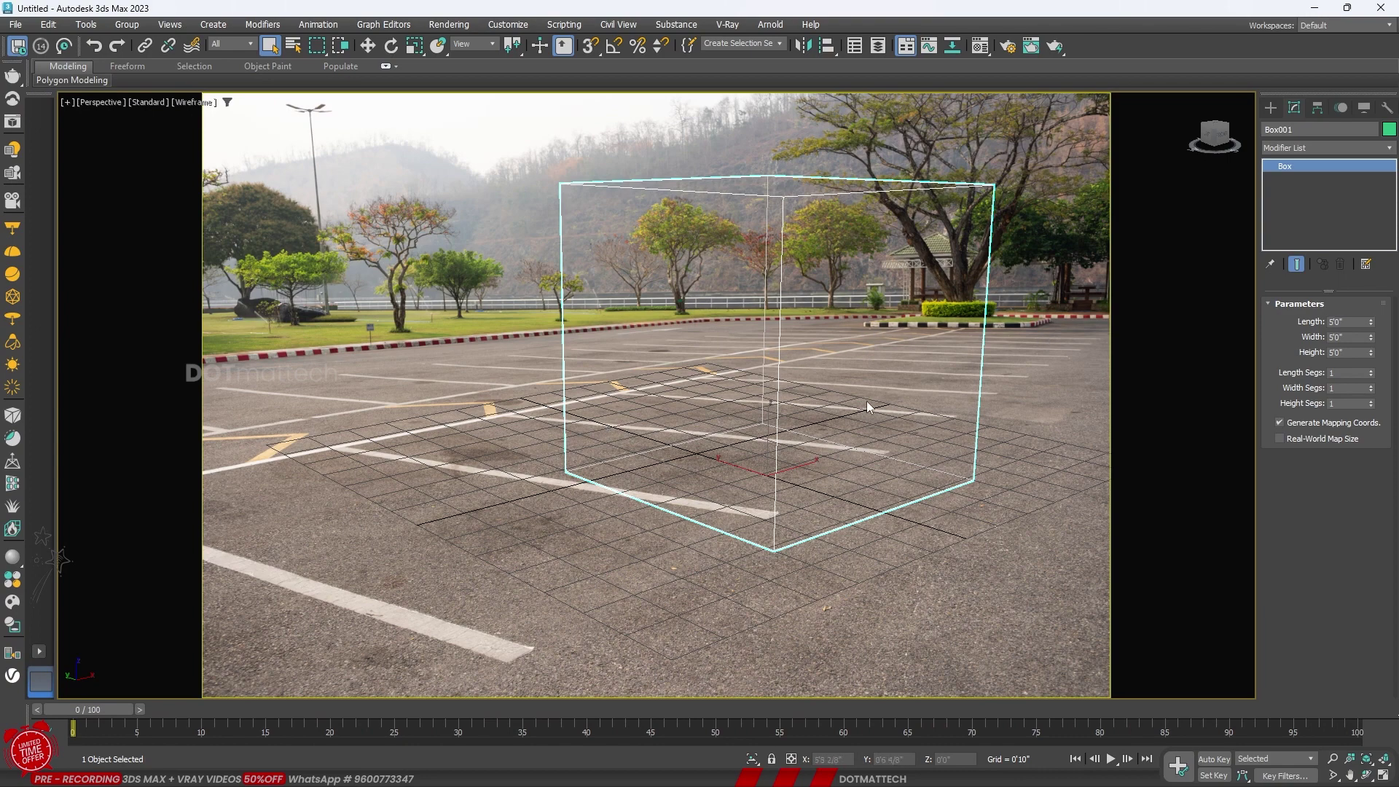
{"action": "left_click", "coordinate": [67, 108]}
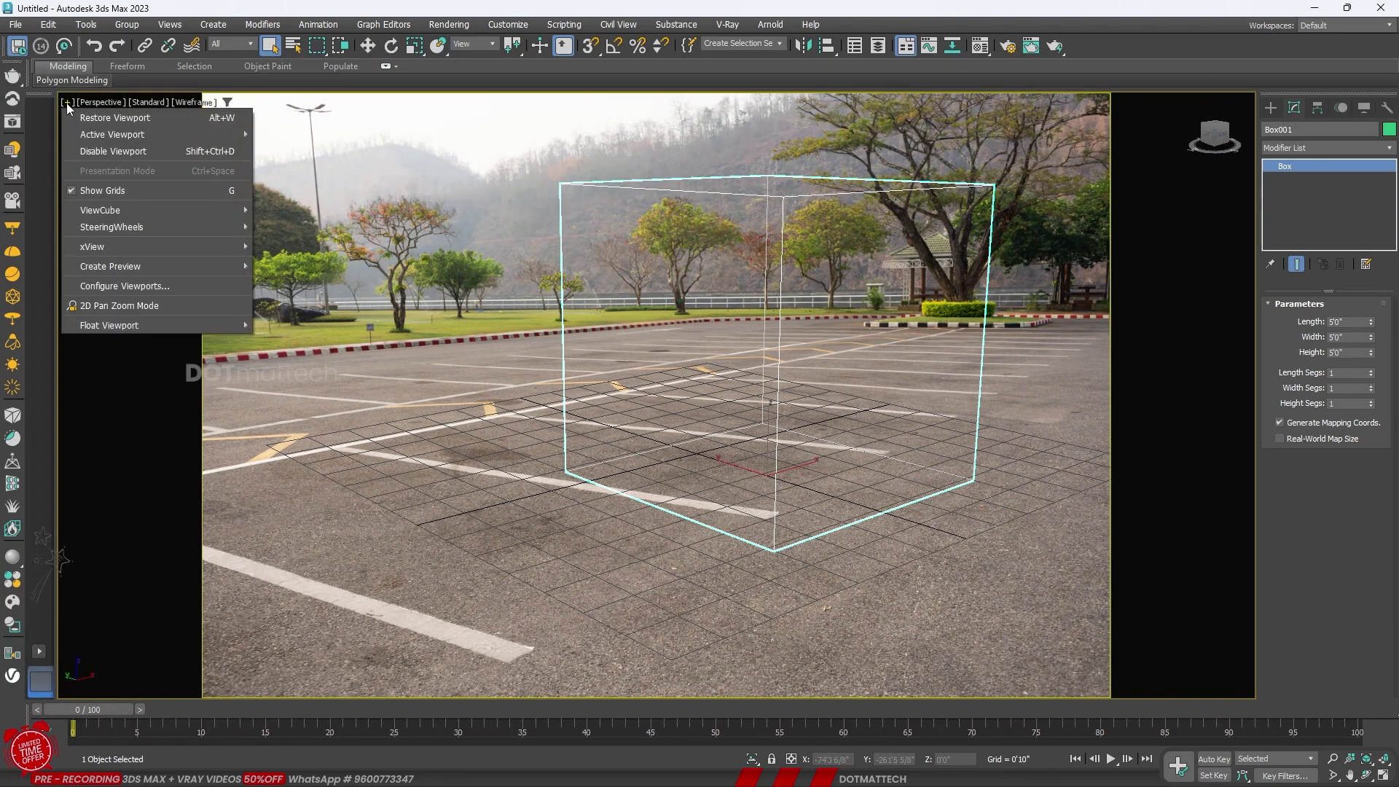
{"action": "left_click", "coordinate": [140, 313]}
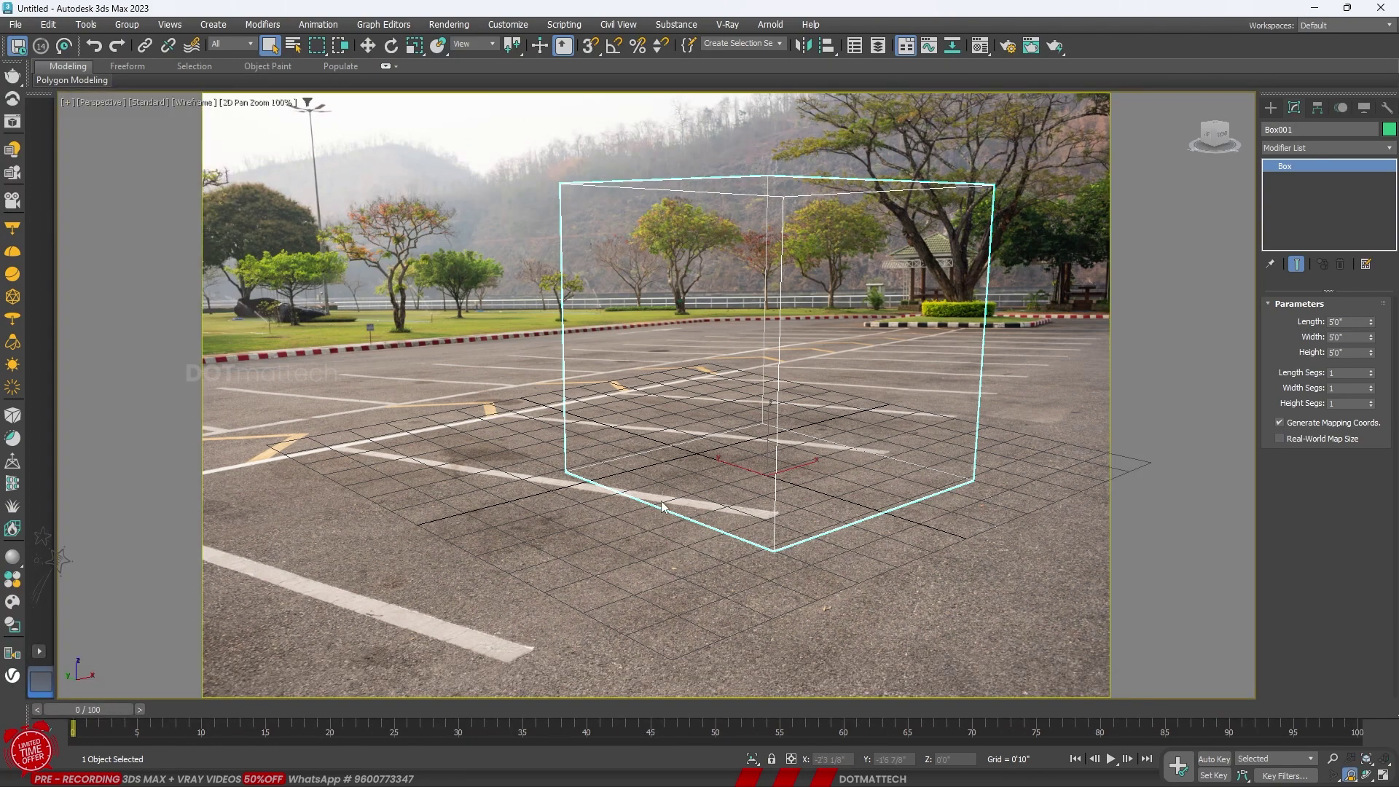
Zoom into the photo with 2D pan-zoom and bring up the Utilities panel
{"action": "scroll", "coordinate": [661, 502], "scroll_direction": "up", "scroll_amount": 3}
{"action": "scroll", "coordinate": [972, 321], "scroll_direction": "up", "scroll_amount": 3}
{"action": "scroll", "coordinate": [802, 404], "scroll_direction": "down", "scroll_amount": 4}
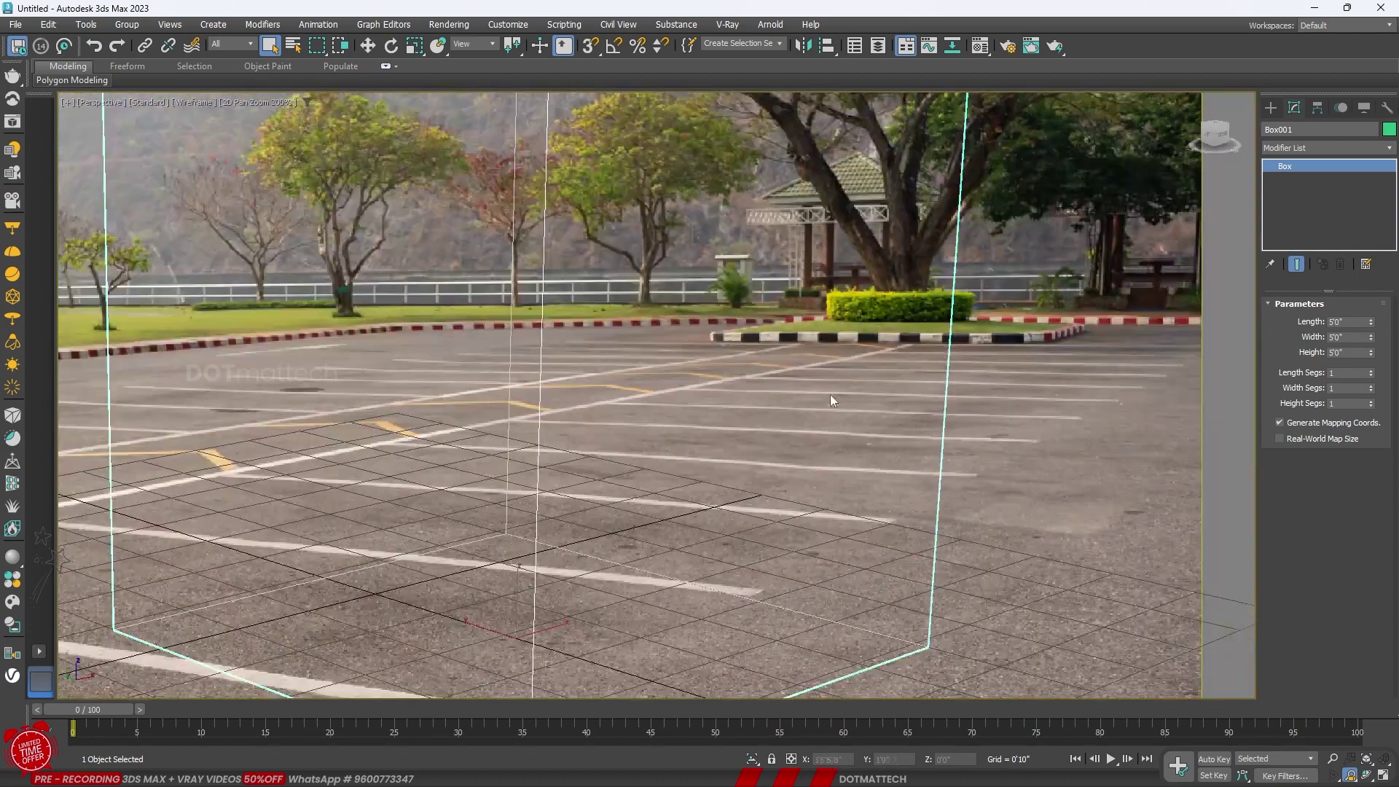
{"action": "scroll", "coordinate": [435, 447], "scroll_direction": "up", "scroll_amount": 3}
{"action": "left_click", "coordinate": [1387, 109]}
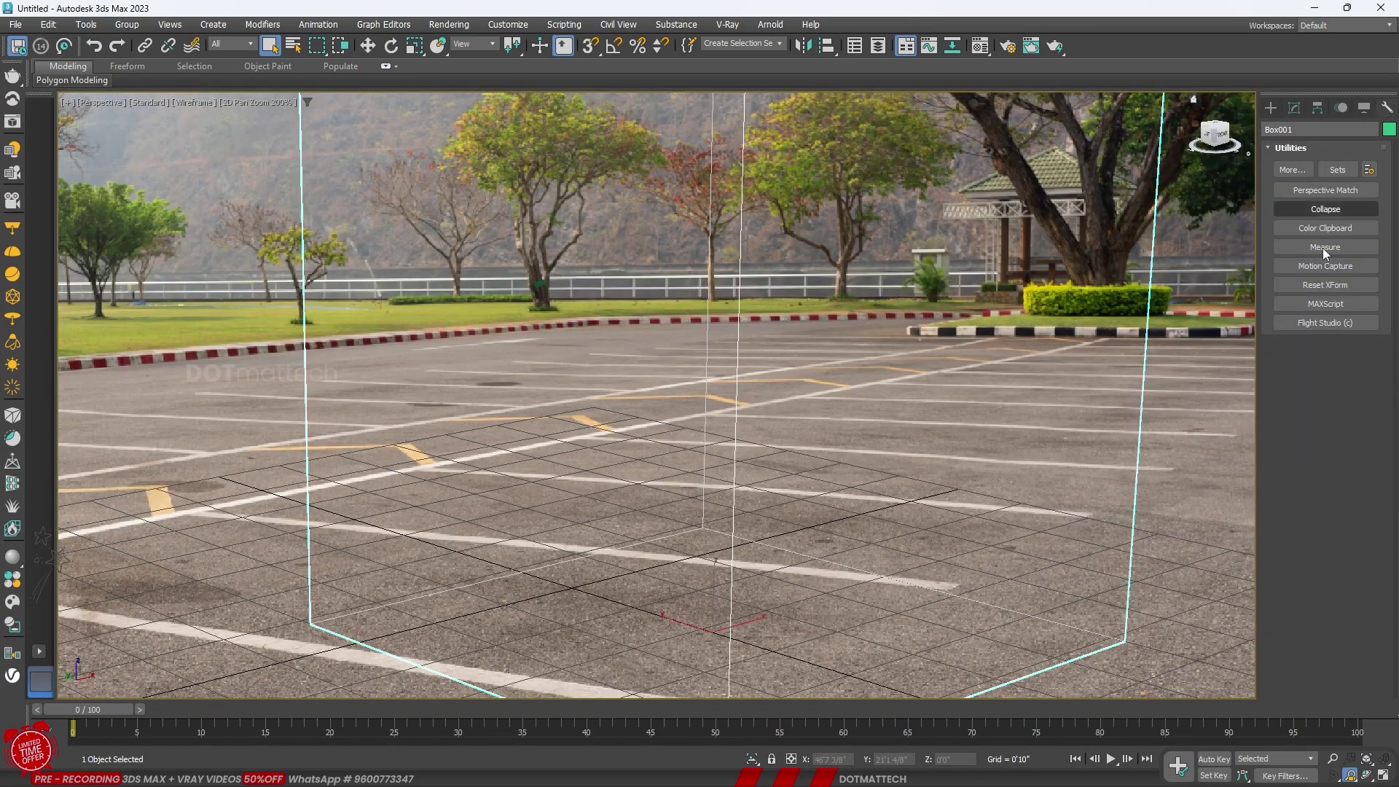
Start the Perspective Match utility and pick Box001 as its anchor point
{"action": "left_click", "coordinate": [1348, 189]}
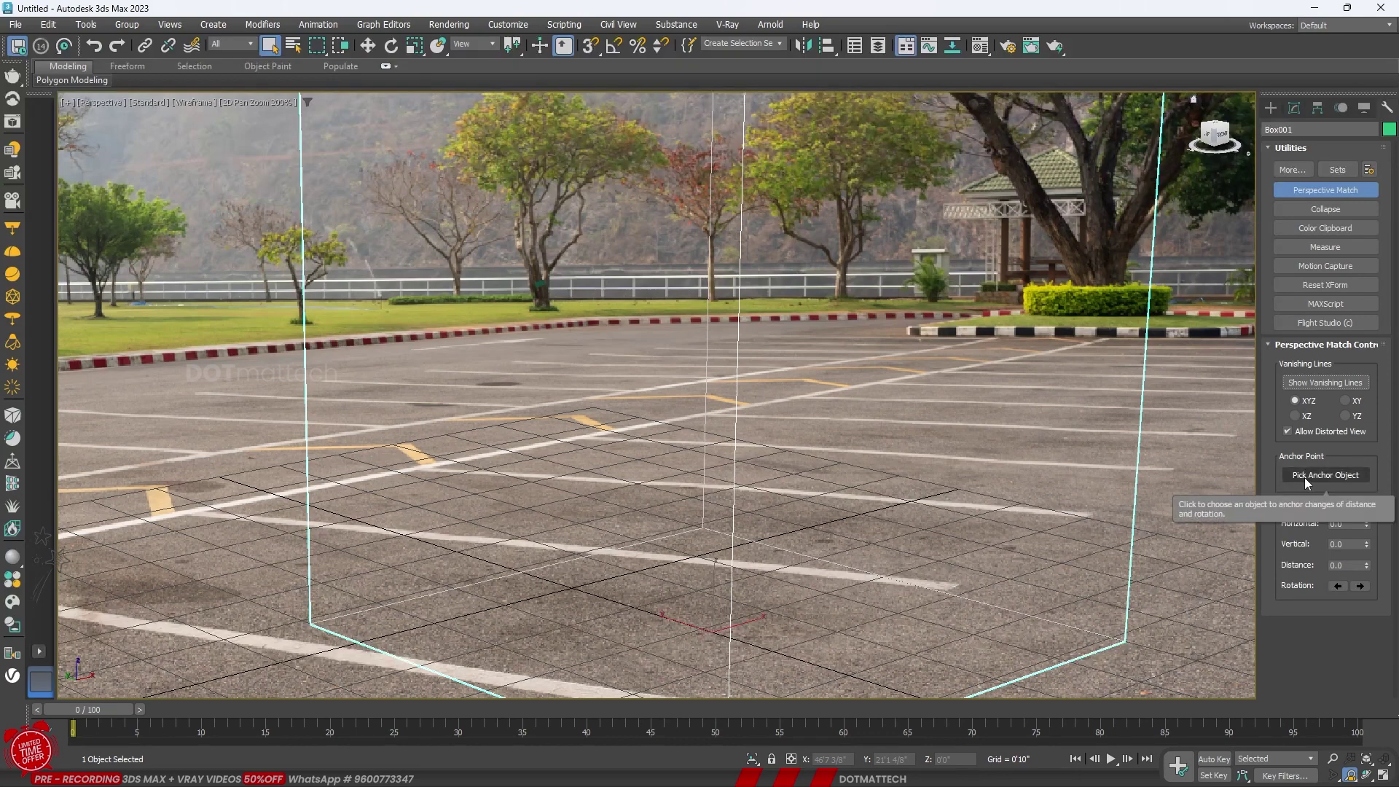
{"action": "left_click", "coordinate": [1341, 477]}
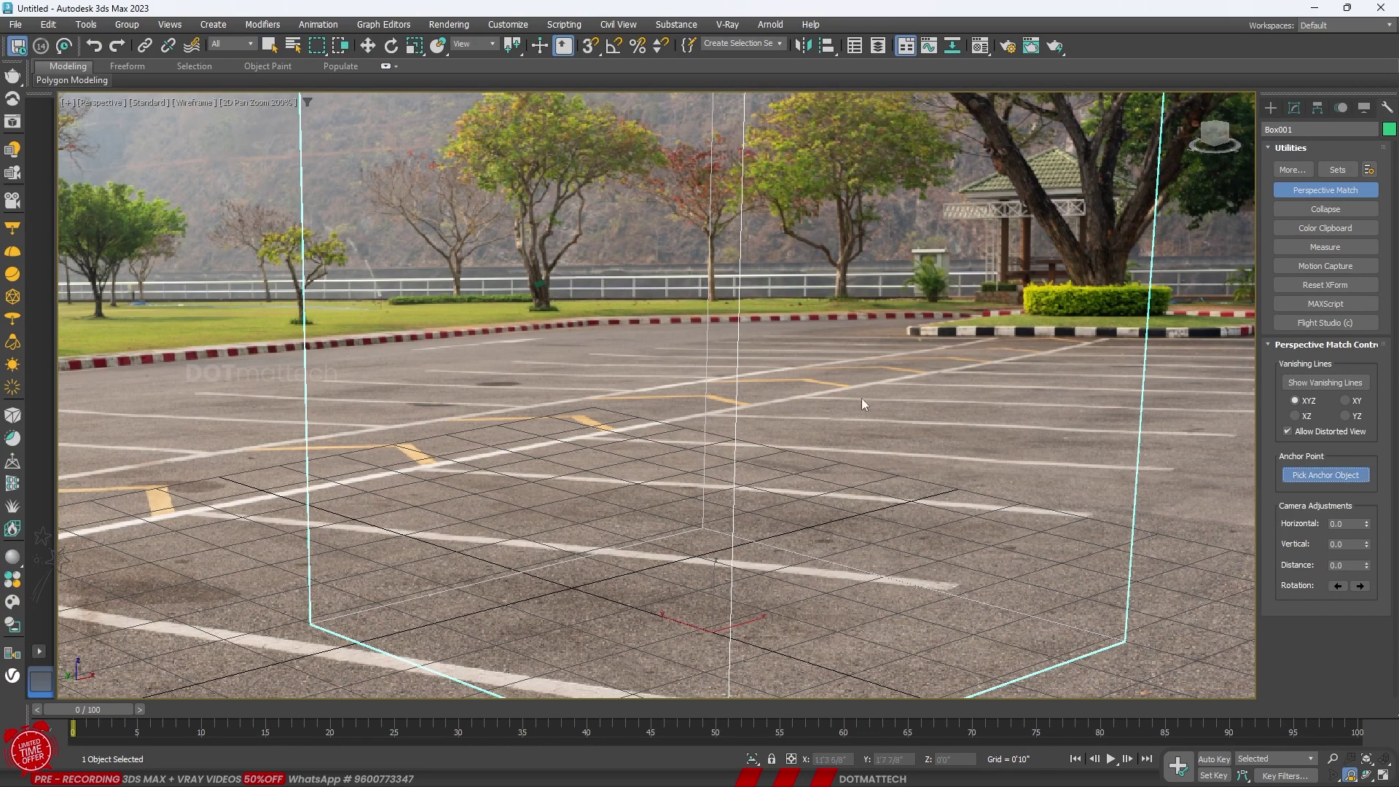
{"action": "left_click", "coordinate": [737, 438]}
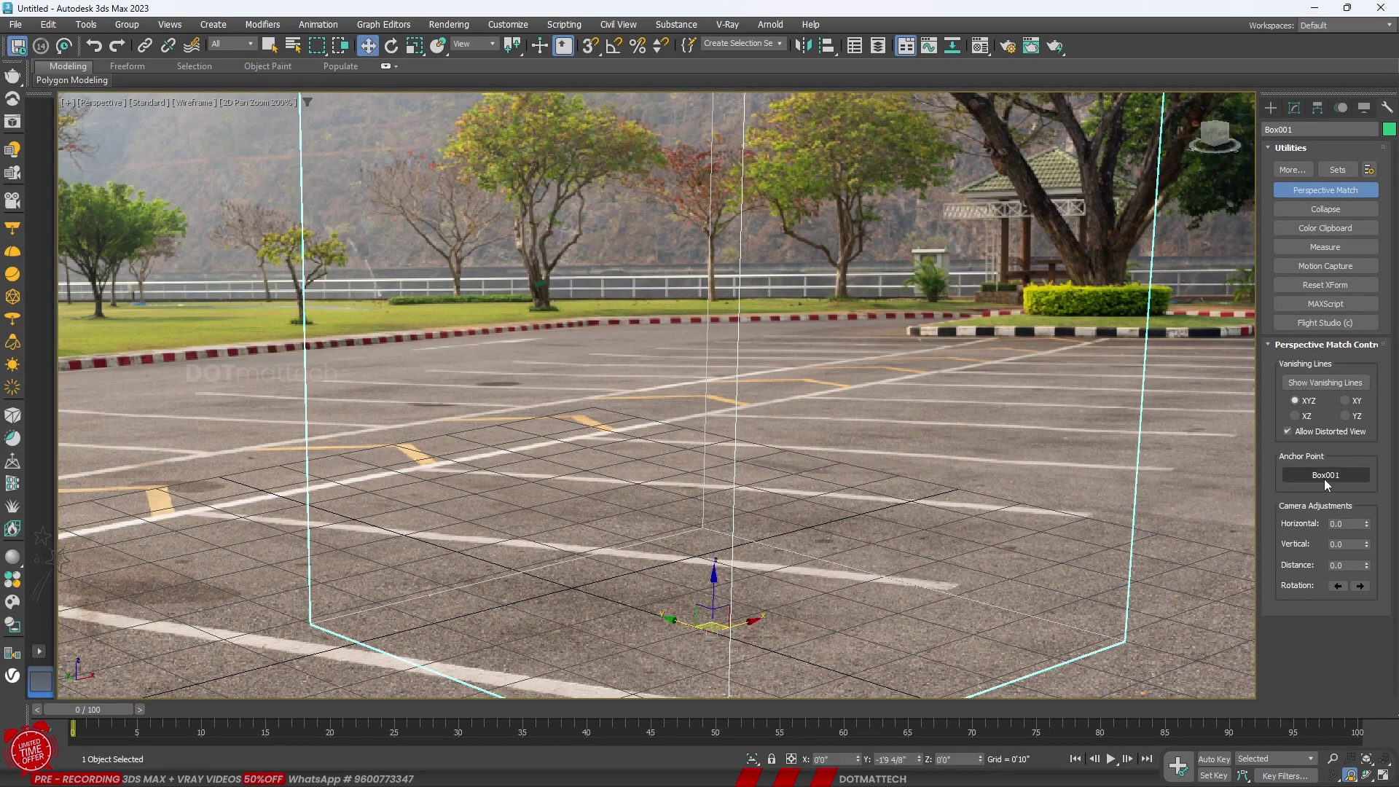
{"action": "scroll", "coordinate": [636, 435], "scroll_direction": "down", "scroll_amount": 3}
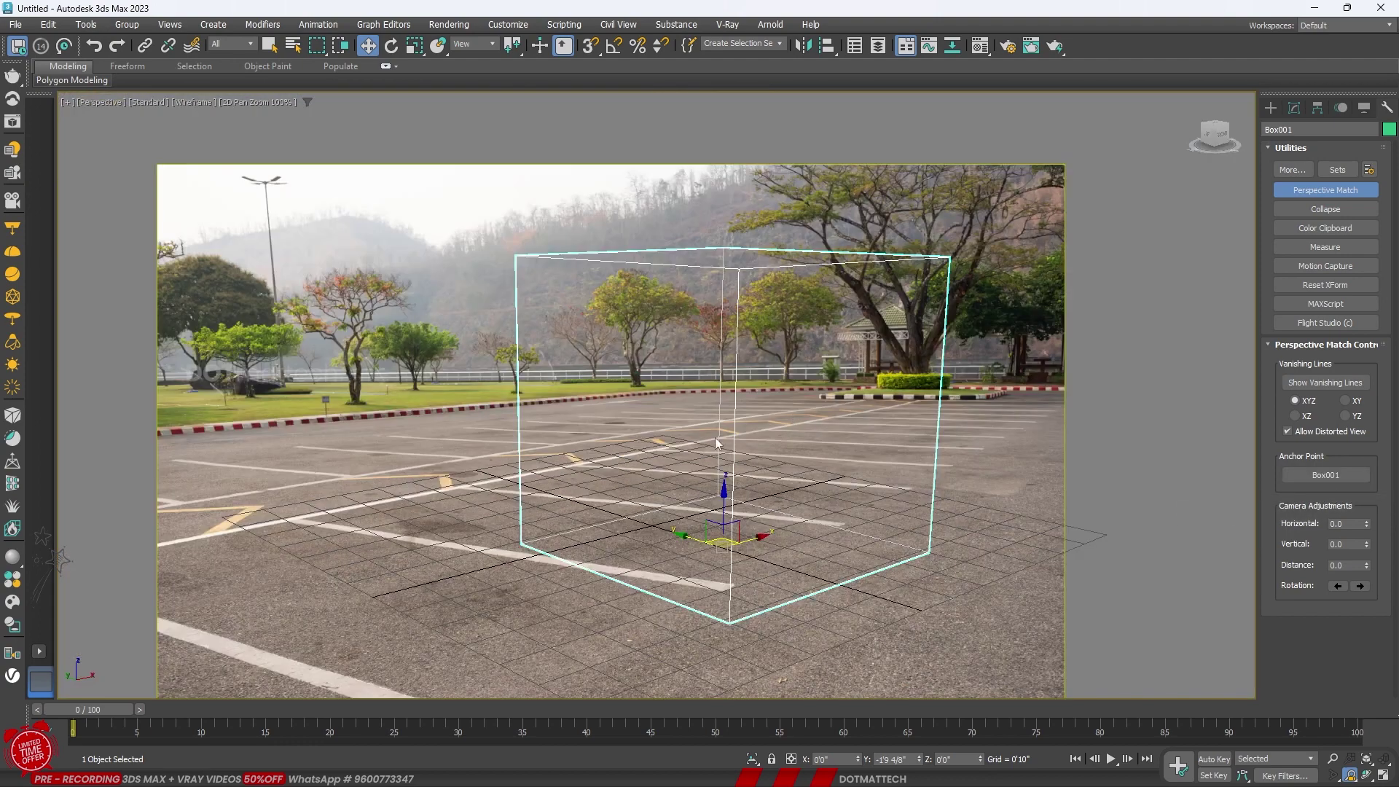
{"action": "scroll", "coordinate": [772, 483], "scroll_direction": "up", "scroll_amount": 2}
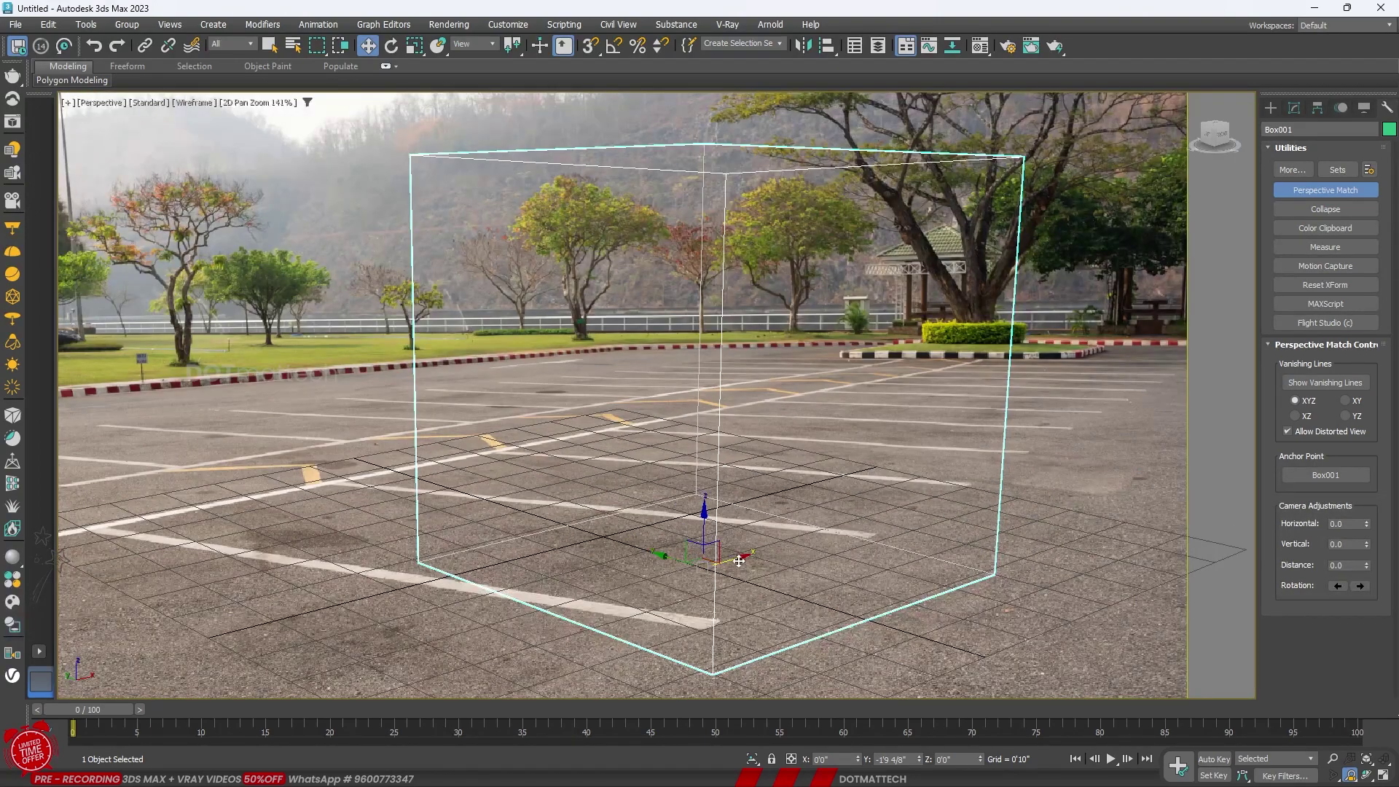
{"action": "scroll", "coordinate": [734, 555], "scroll_direction": "up", "scroll_amount": 4}
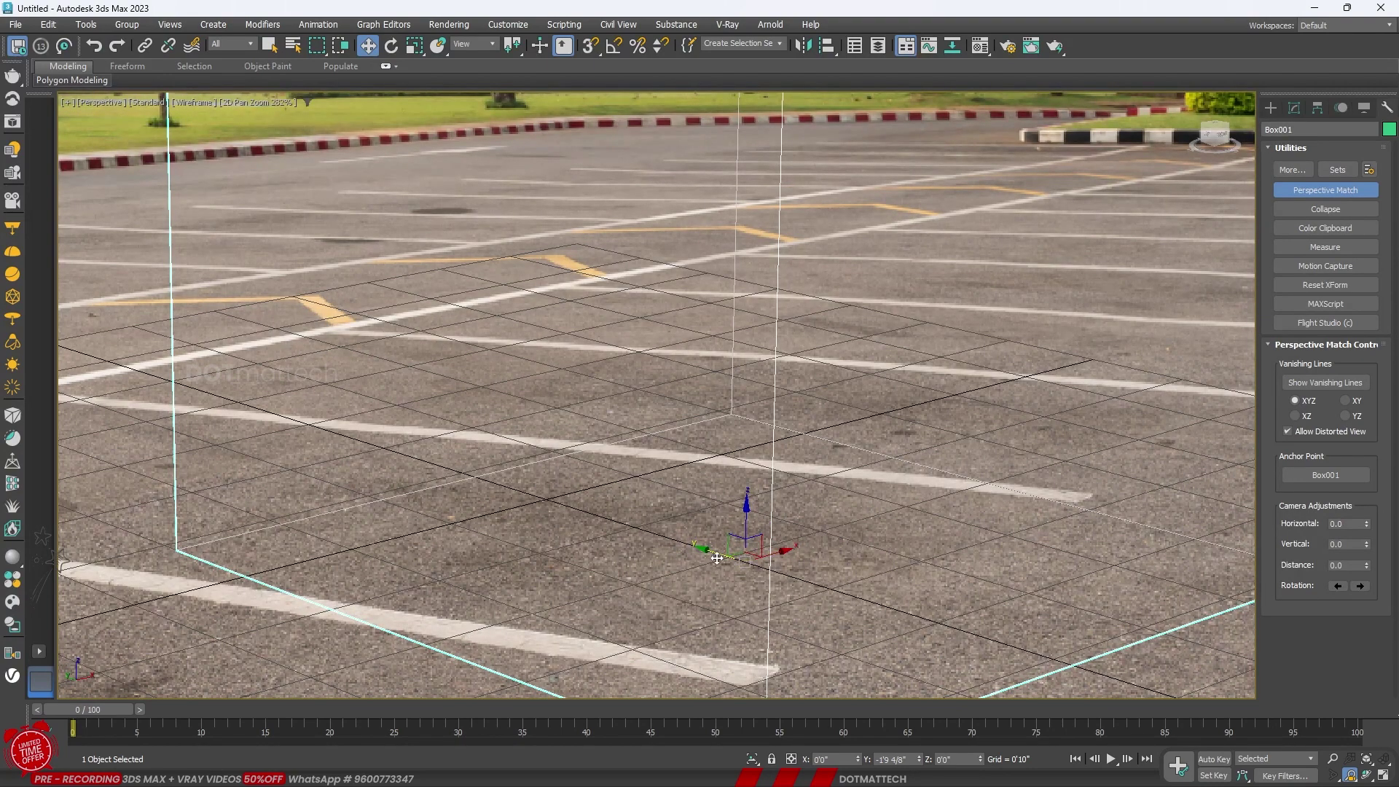
{"action": "scroll", "coordinate": [656, 496], "scroll_direction": "down", "scroll_amount": 4}
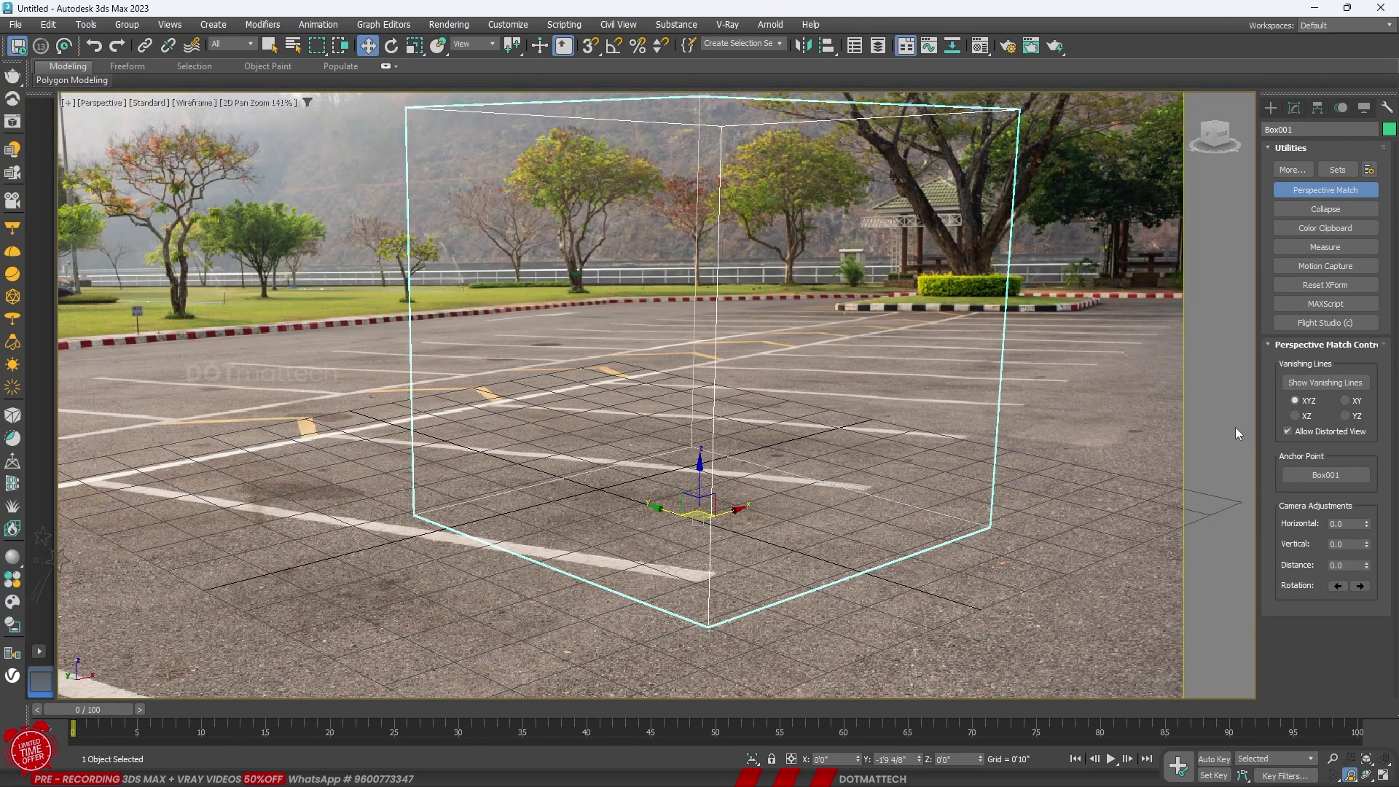
Show the vanishing lines and align the first one with the black-and-white kerb
{"action": "left_click", "coordinate": [1341, 383]}
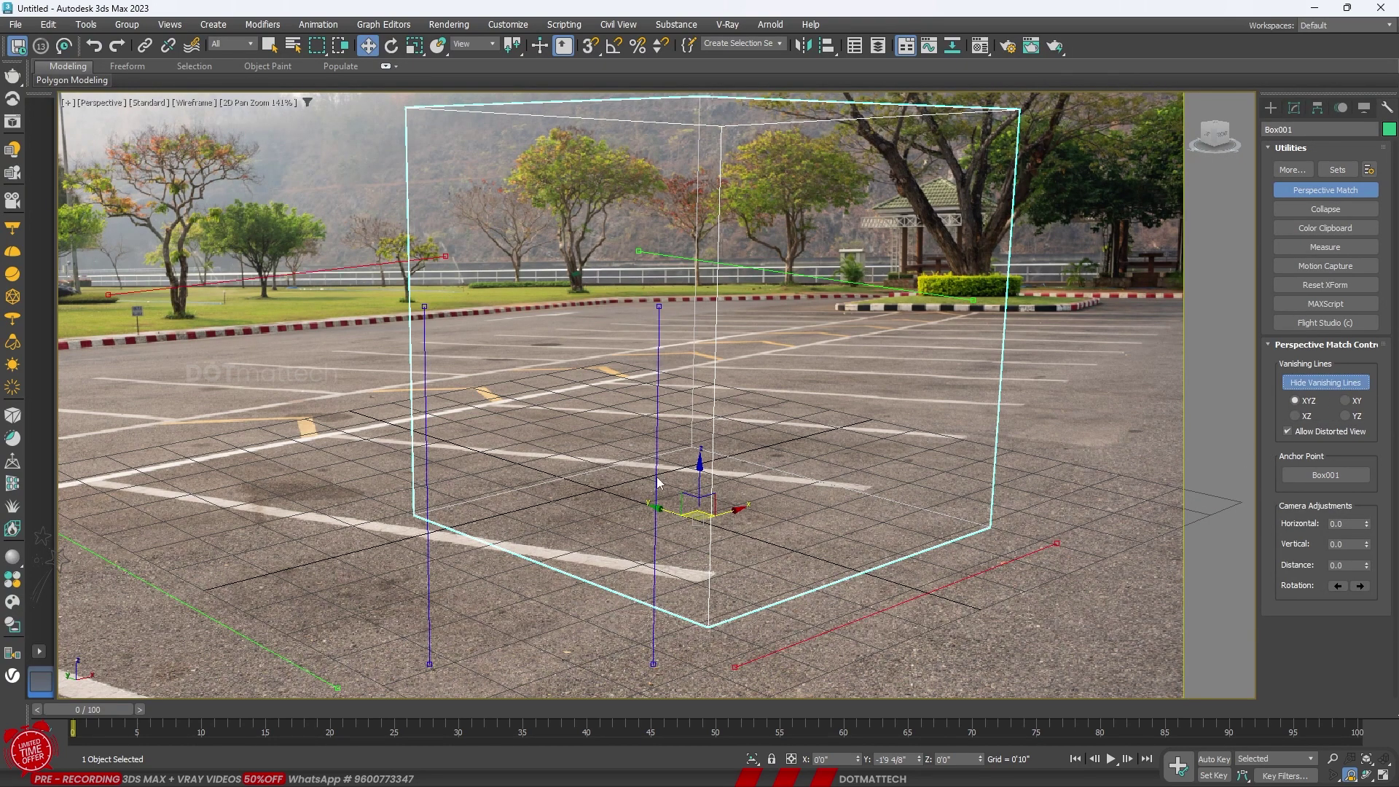
{"action": "scroll", "coordinate": [603, 463], "scroll_direction": "down", "scroll_amount": 2}
{"action": "scroll", "coordinate": [604, 462], "scroll_direction": "down", "scroll_amount": 2}
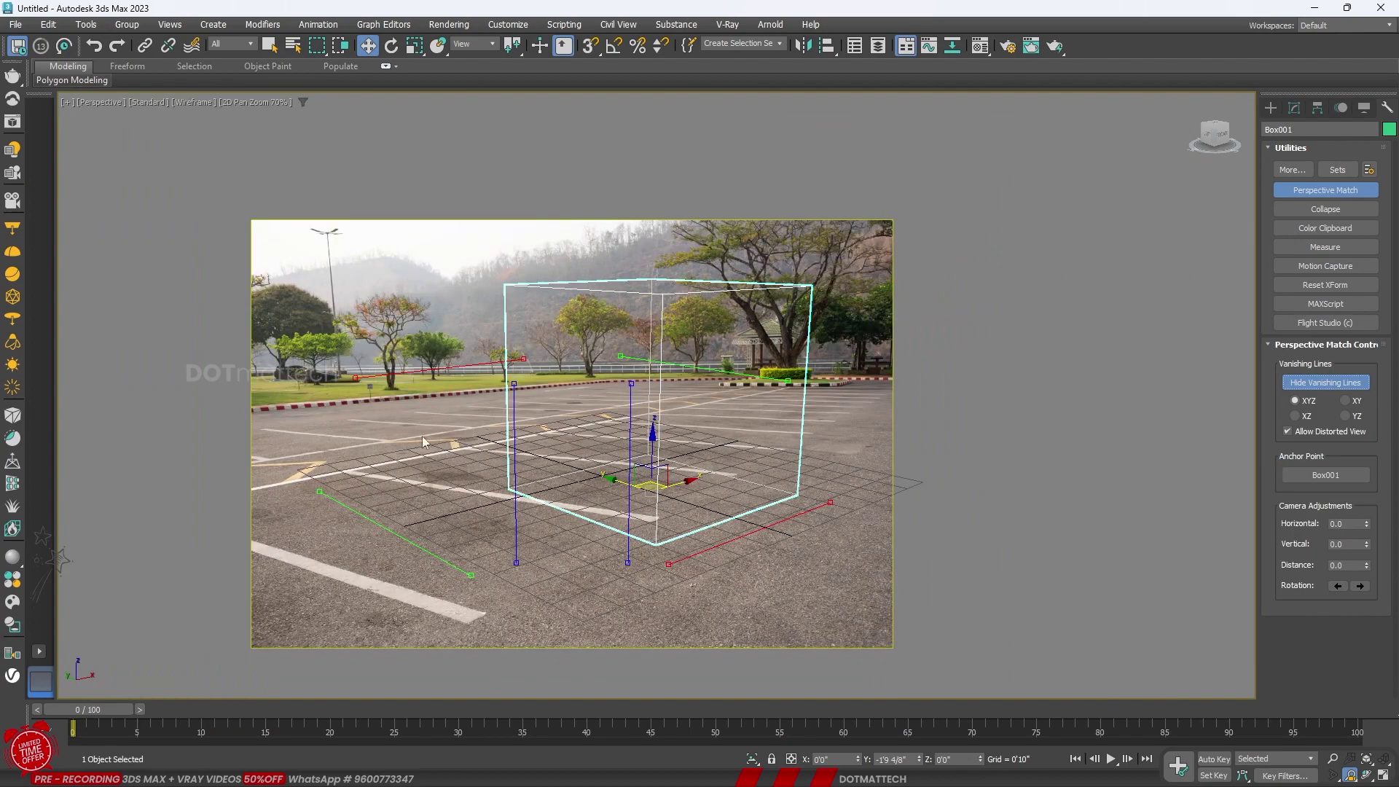
{"action": "scroll", "coordinate": [580, 437], "scroll_direction": "up", "scroll_amount": 4}
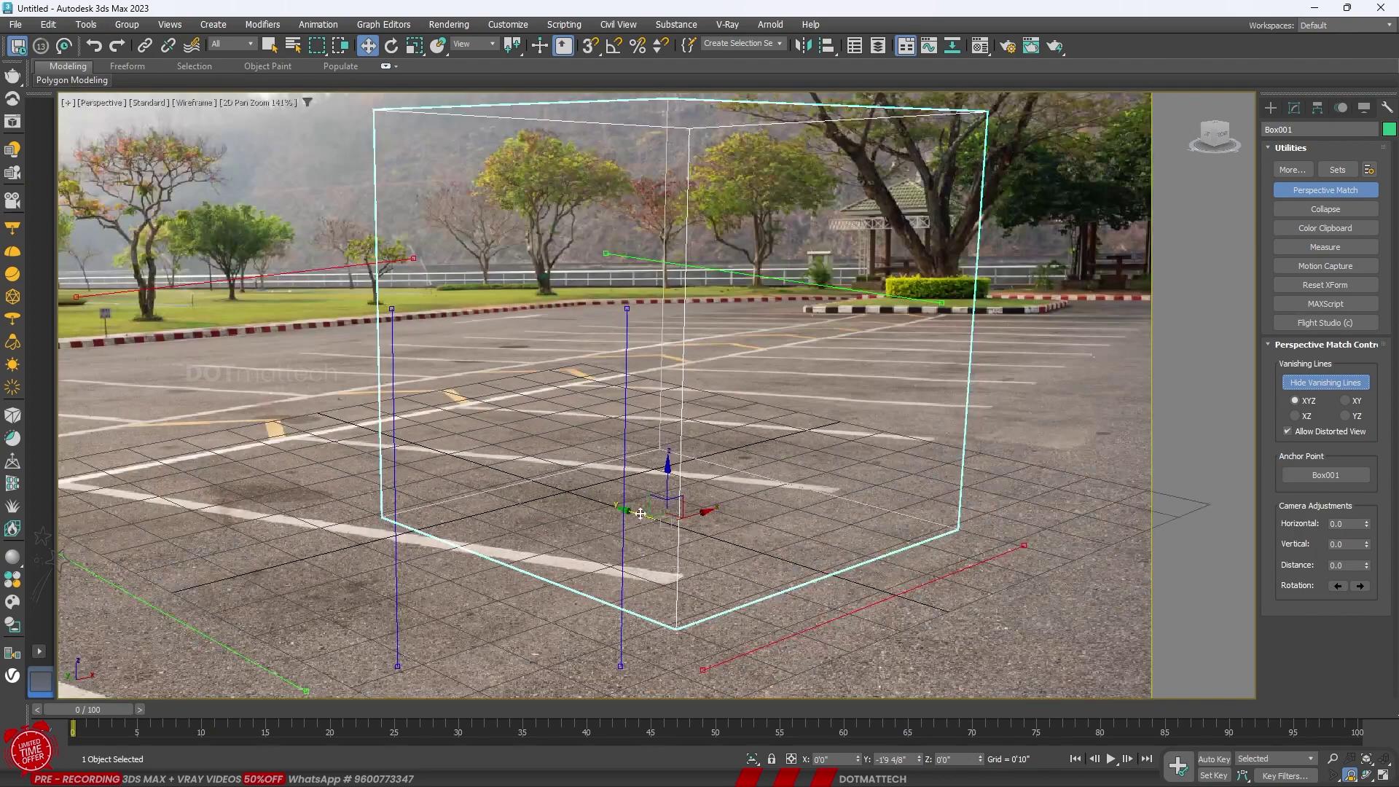
{"action": "scroll", "coordinate": [642, 519], "scroll_direction": "up", "scroll_amount": 4}
{"action": "scroll", "coordinate": [656, 502], "scroll_direction": "down", "scroll_amount": 6}
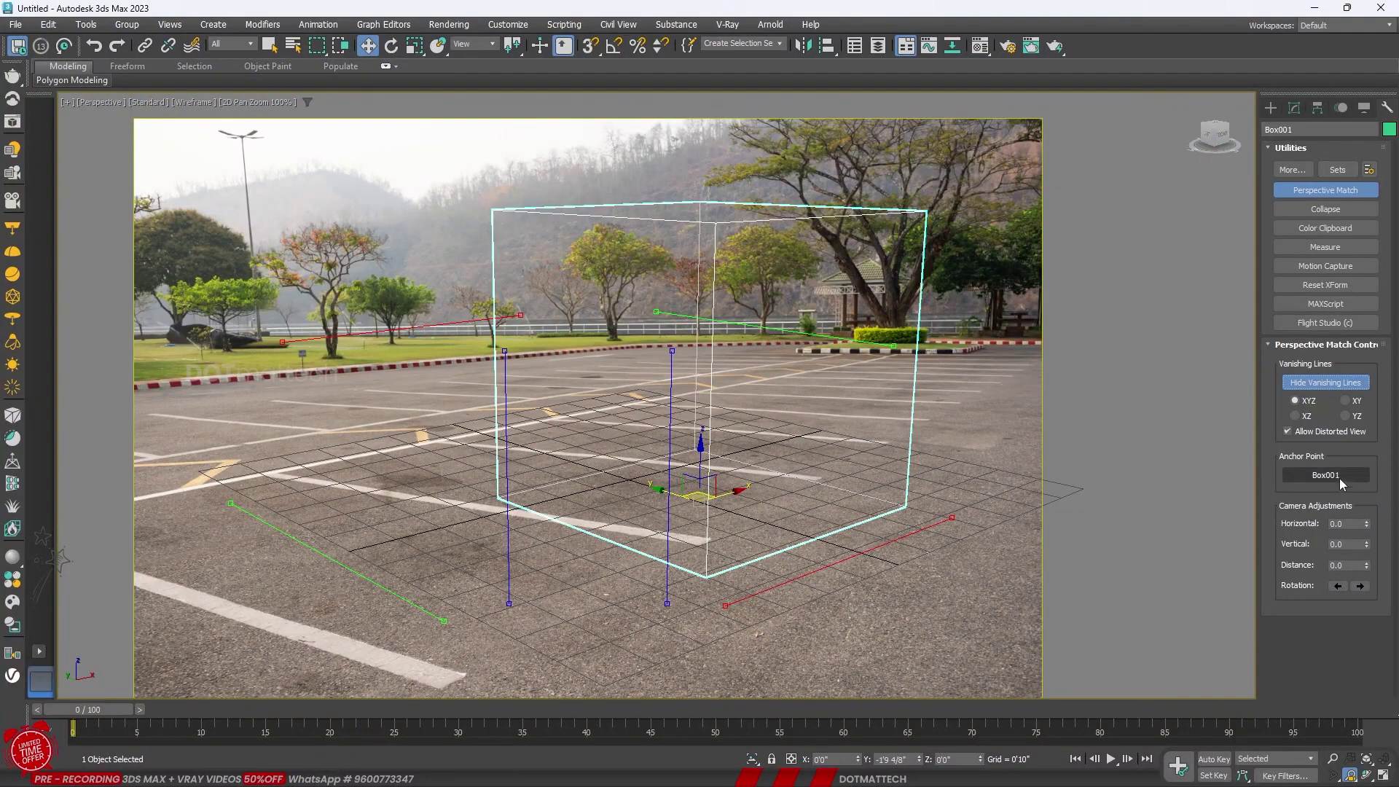
{"action": "scroll", "coordinate": [802, 317], "scroll_direction": "up", "scroll_amount": 3}
{"action": "scroll", "coordinate": [801, 316], "scroll_direction": "up", "scroll_amount": 3}
{"action": "scroll", "coordinate": [525, 313], "scroll_direction": "up", "scroll_amount": 2}
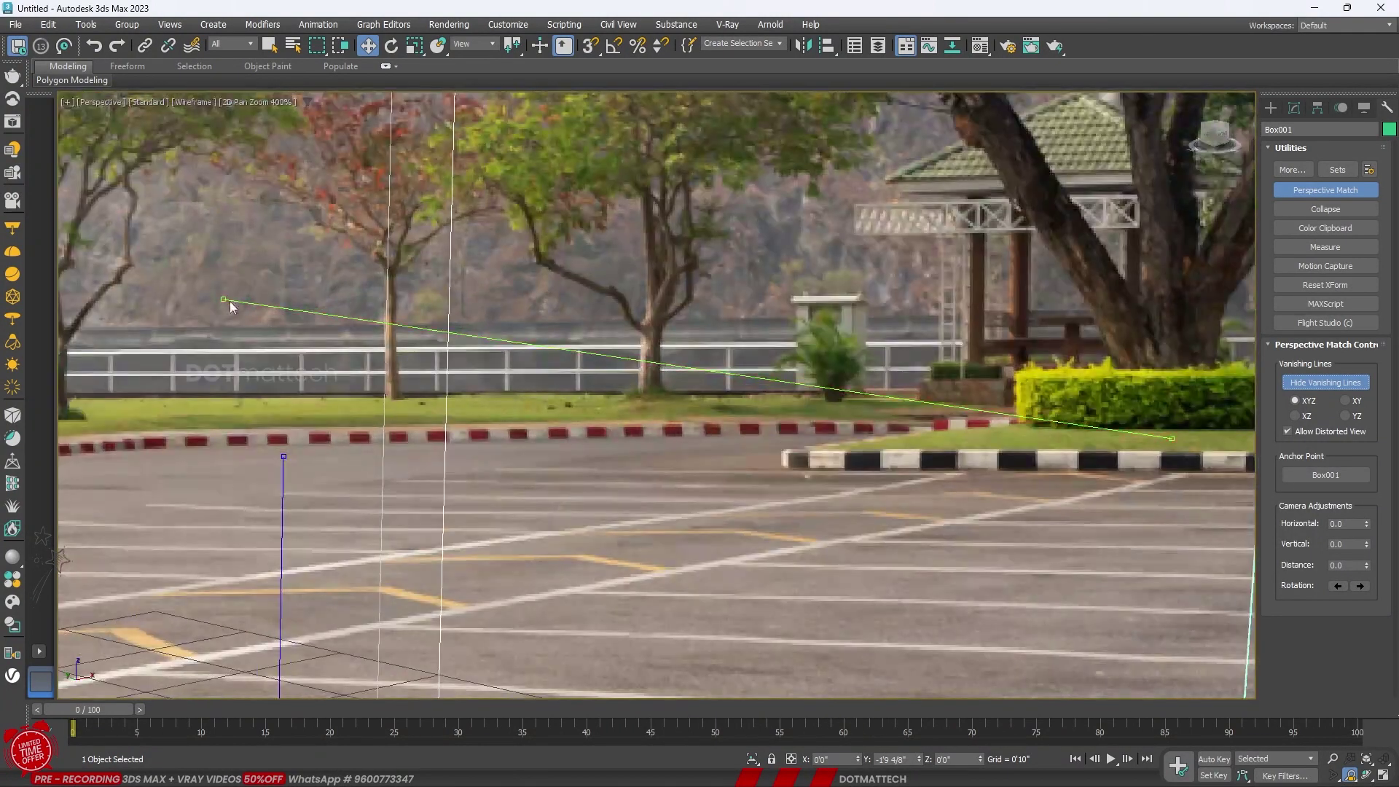
{"action": "left_click_drag", "start_coordinate": [224, 299], "coordinate": [784, 466]}
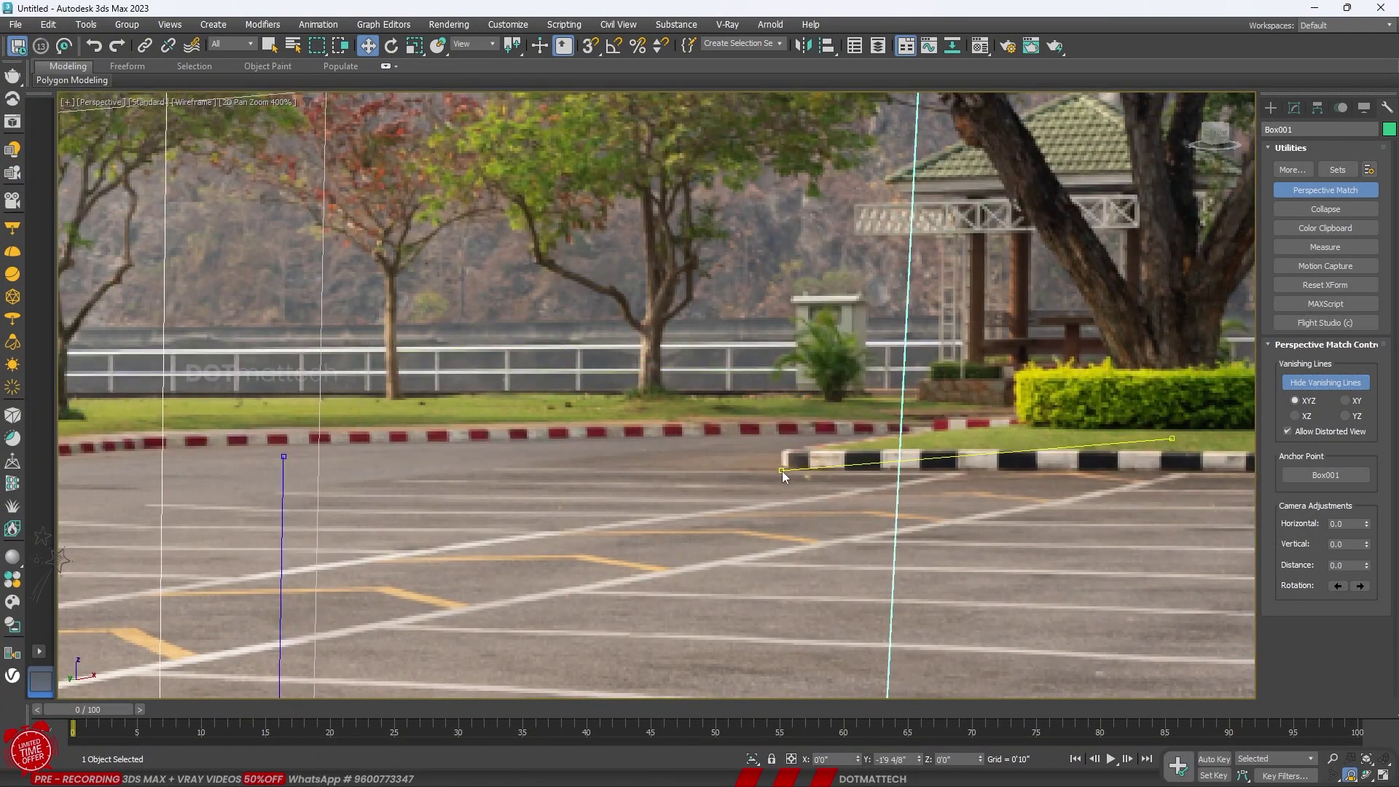
{"action": "left_click_drag", "start_coordinate": [784, 466], "coordinate": [787, 461]}
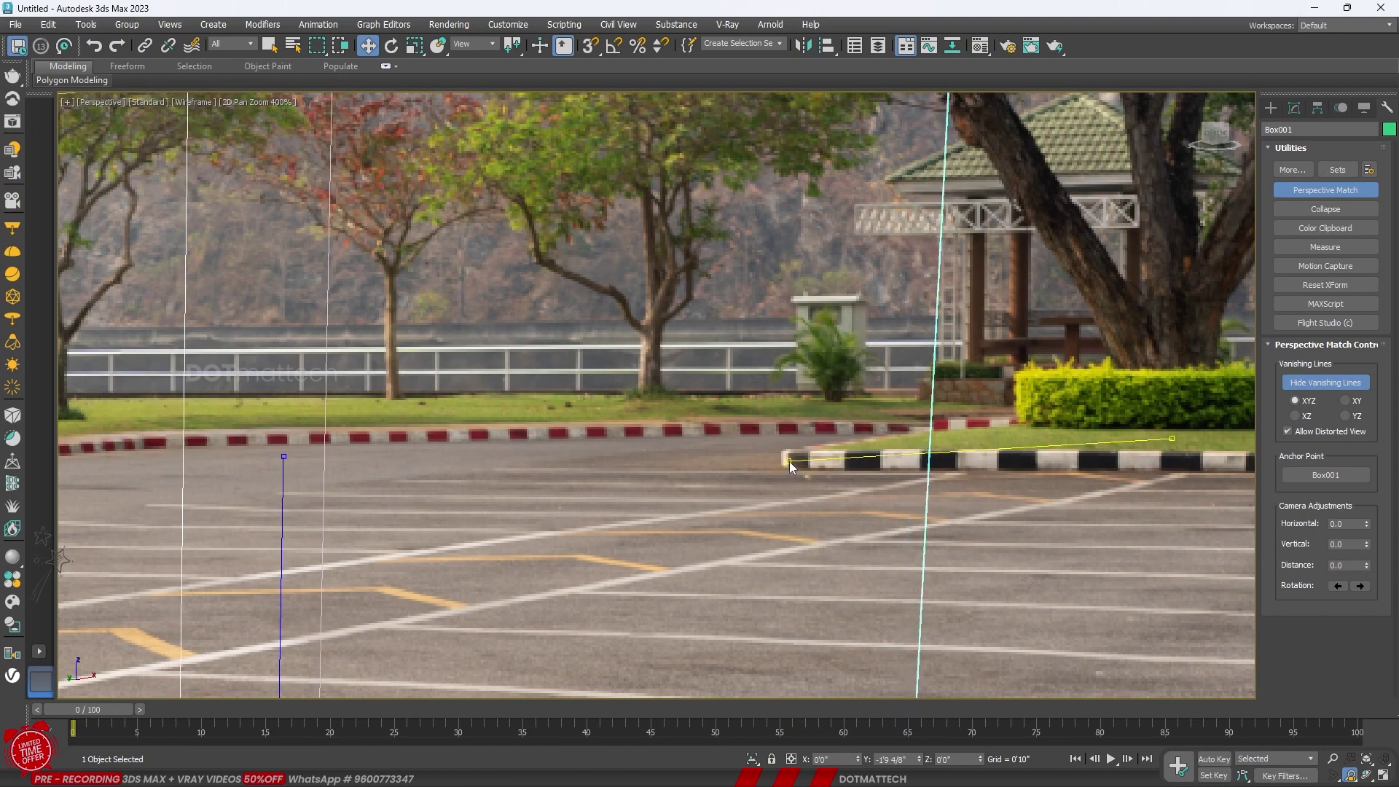
{"action": "scroll", "coordinate": [786, 462], "scroll_direction": "down", "scroll_amount": 3}
{"action": "scroll", "coordinate": [545, 431], "scroll_direction": "up", "scroll_amount": 3}
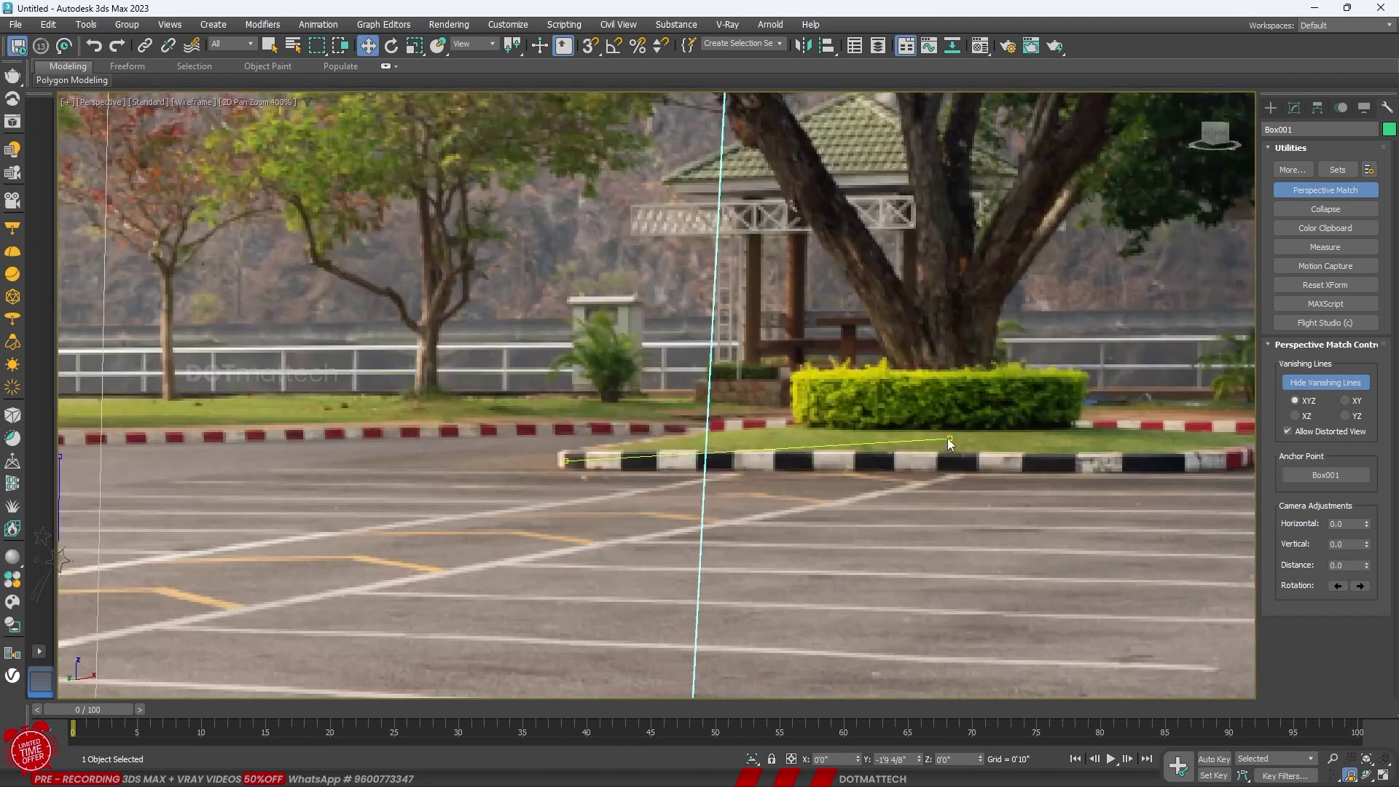
{"action": "left_click_drag", "start_coordinate": [1035, 462], "coordinate": [1078, 466]}
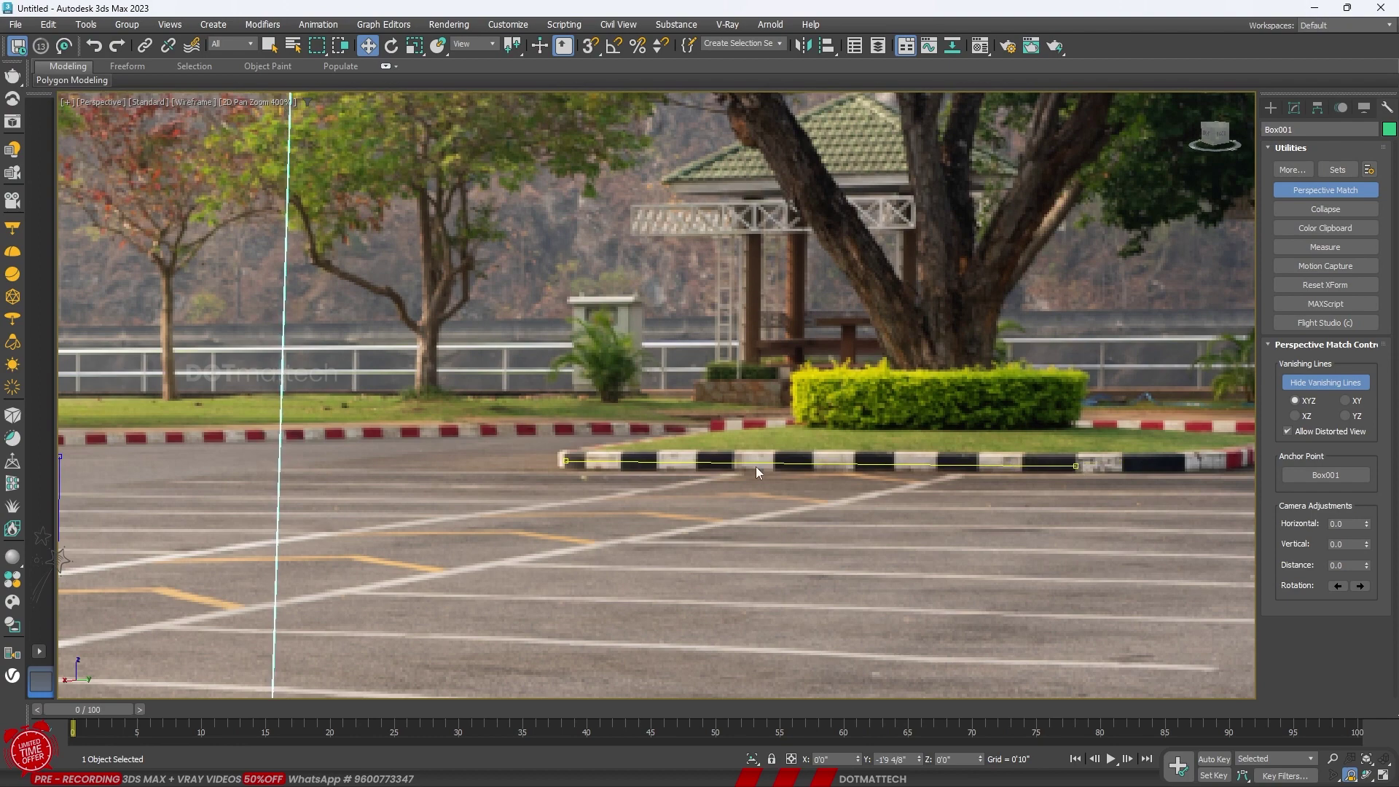
Align the green vanishing line with a white parking stripe
{"action": "scroll", "coordinate": [952, 299], "scroll_direction": "down", "scroll_amount": 2}
{"action": "scroll", "coordinate": [729, 365], "scroll_direction": "down", "scroll_amount": 1}
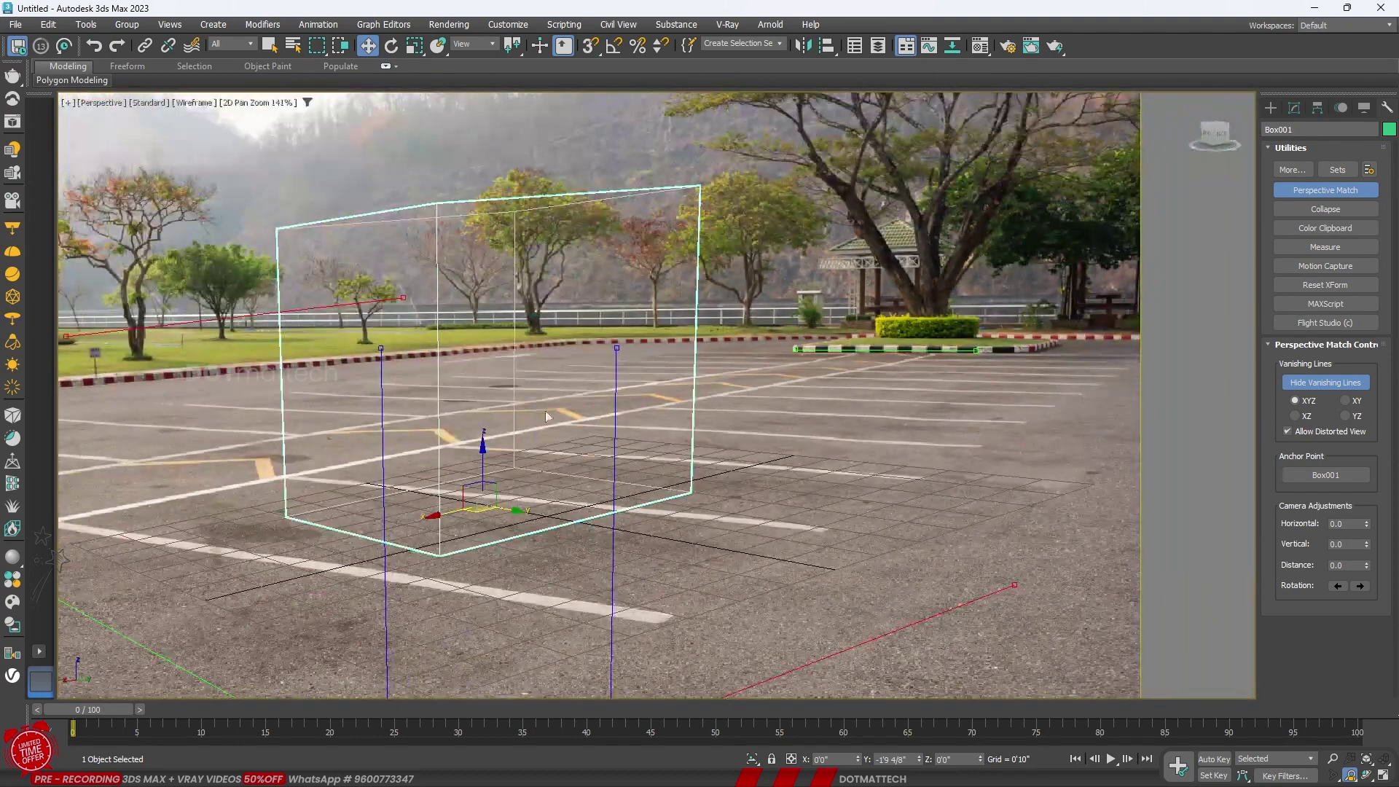
{"action": "scroll", "coordinate": [435, 484], "scroll_direction": "down", "scroll_amount": 1}
{"action": "scroll", "coordinate": [255, 537], "scroll_direction": "up", "scroll_amount": 1}
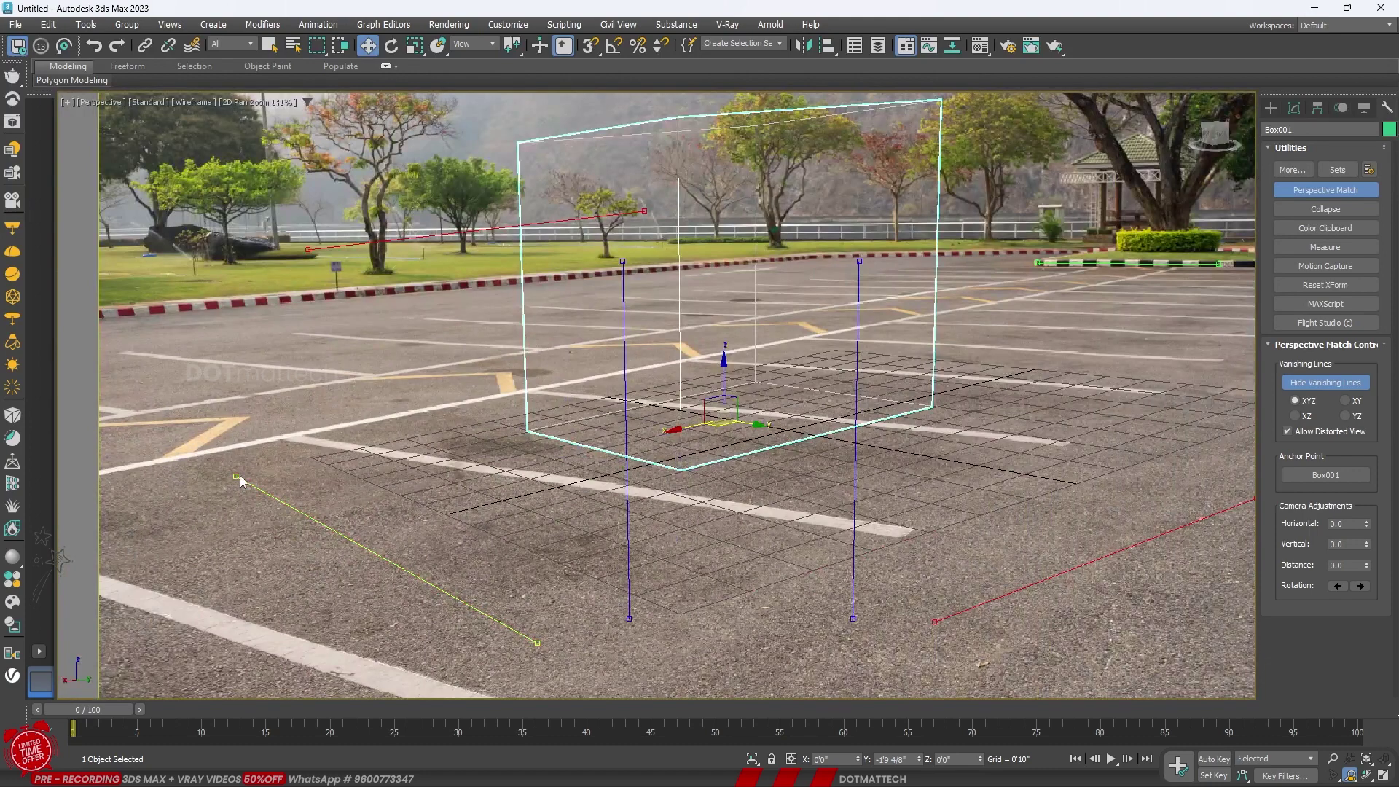
{"action": "scroll", "coordinate": [661, 446], "scroll_direction": "down", "scroll_amount": 1}
{"action": "scroll", "coordinate": [1085, 334], "scroll_direction": "up", "scroll_amount": 2}
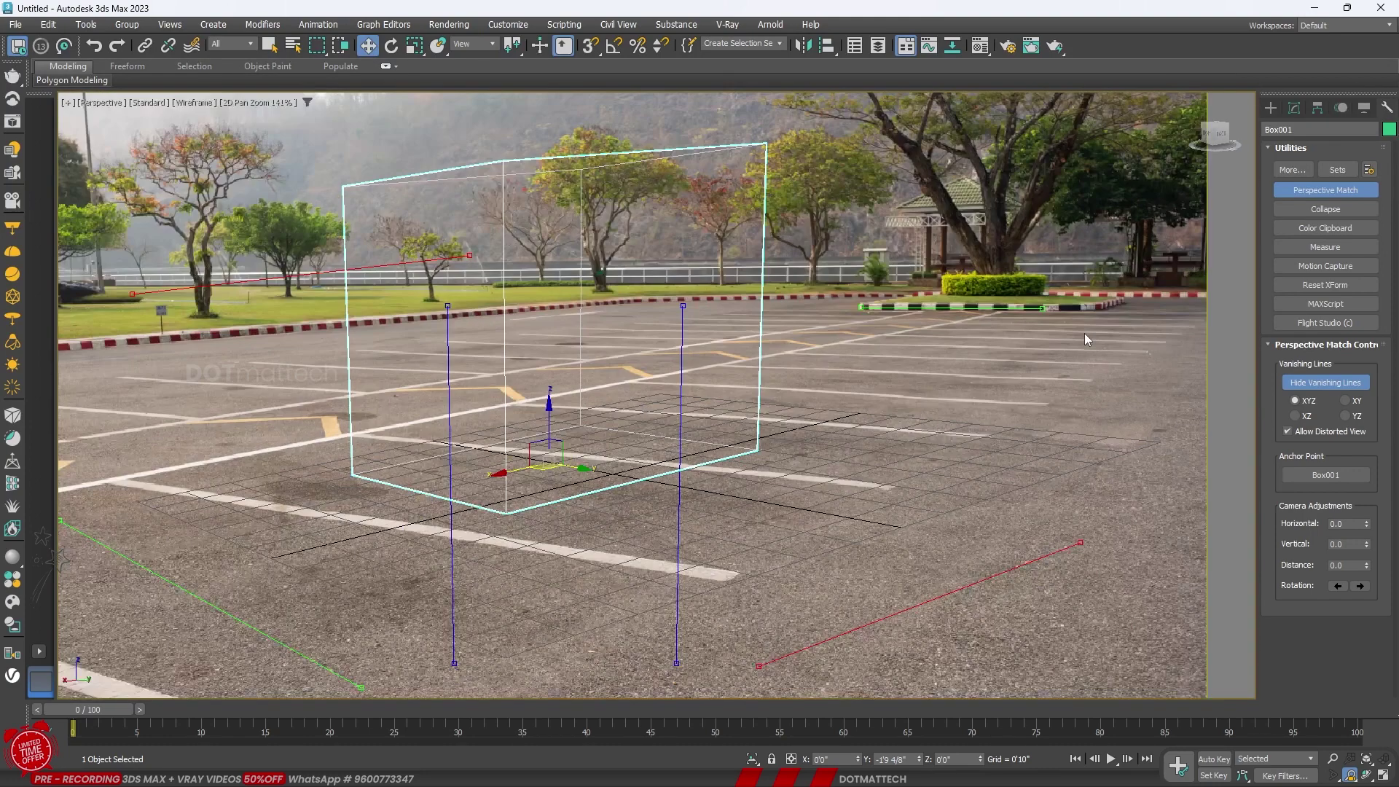
{"action": "scroll", "coordinate": [1020, 328], "scroll_direction": "down", "scroll_amount": 2}
{"action": "scroll", "coordinate": [392, 562], "scroll_direction": "up", "scroll_amount": 3}
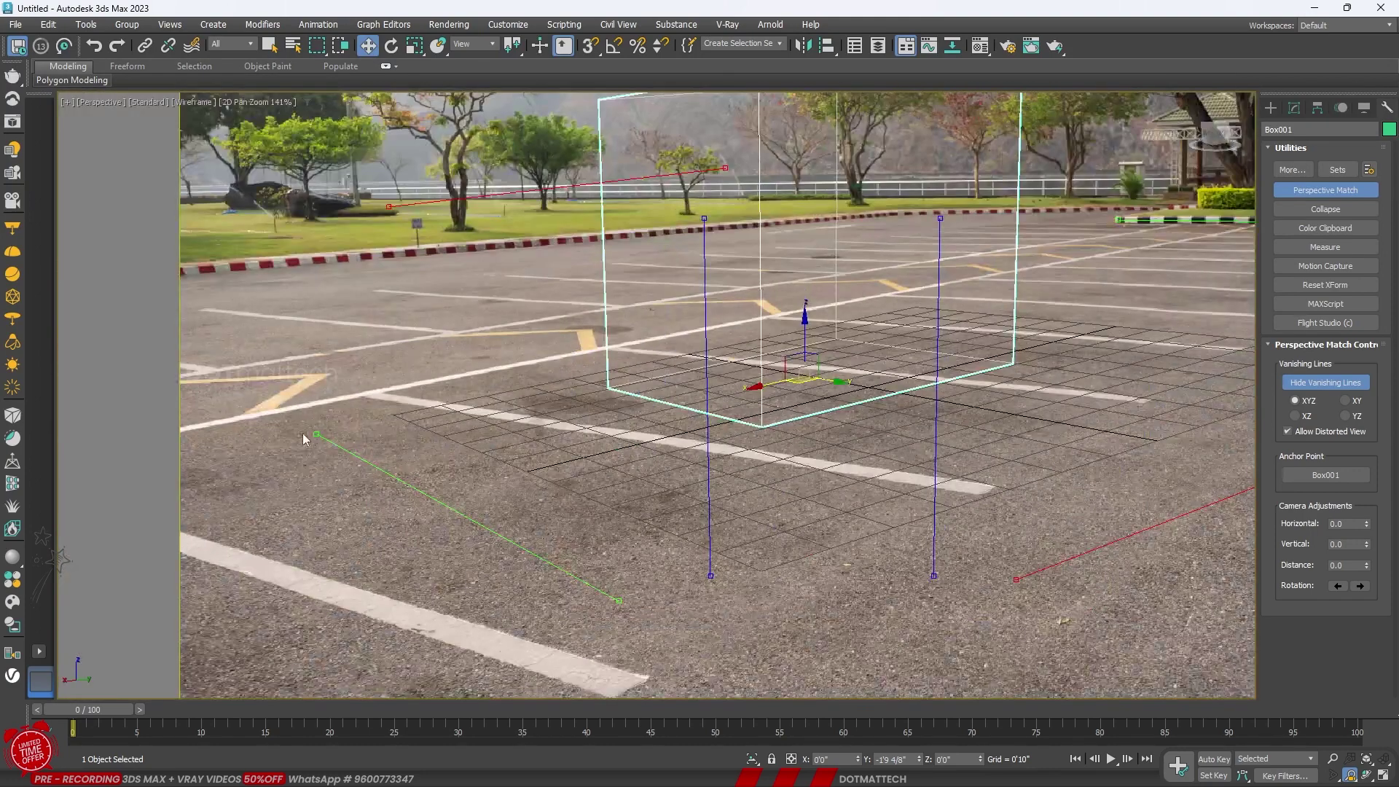
{"action": "left_click_drag", "start_coordinate": [317, 435], "coordinate": [366, 396]}
{"action": "scroll", "coordinate": [363, 396], "scroll_direction": "up", "scroll_amount": 10}
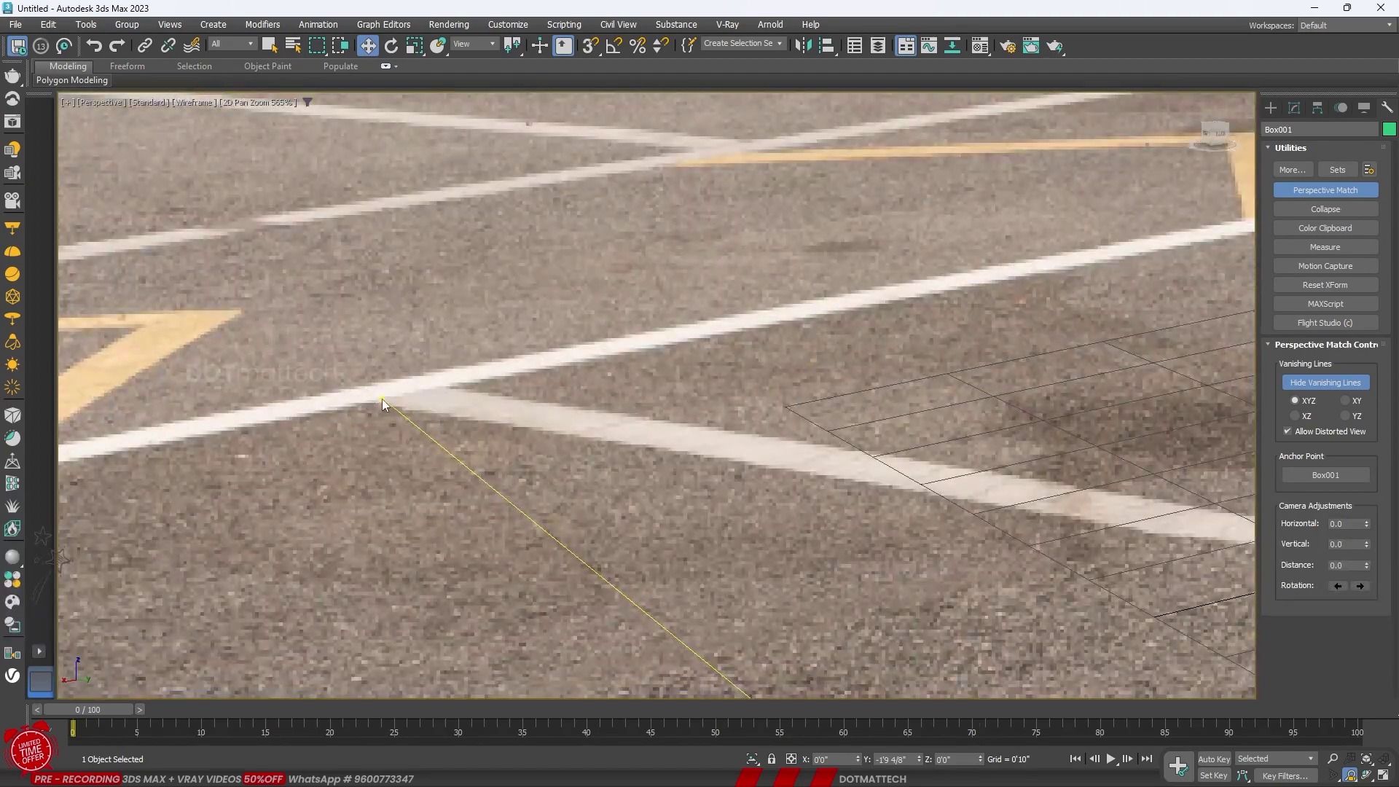
{"action": "scroll", "coordinate": [382, 399], "scroll_direction": "down", "scroll_amount": 6}
{"action": "scroll", "coordinate": [361, 396], "scroll_direction": "down", "scroll_amount": 4}
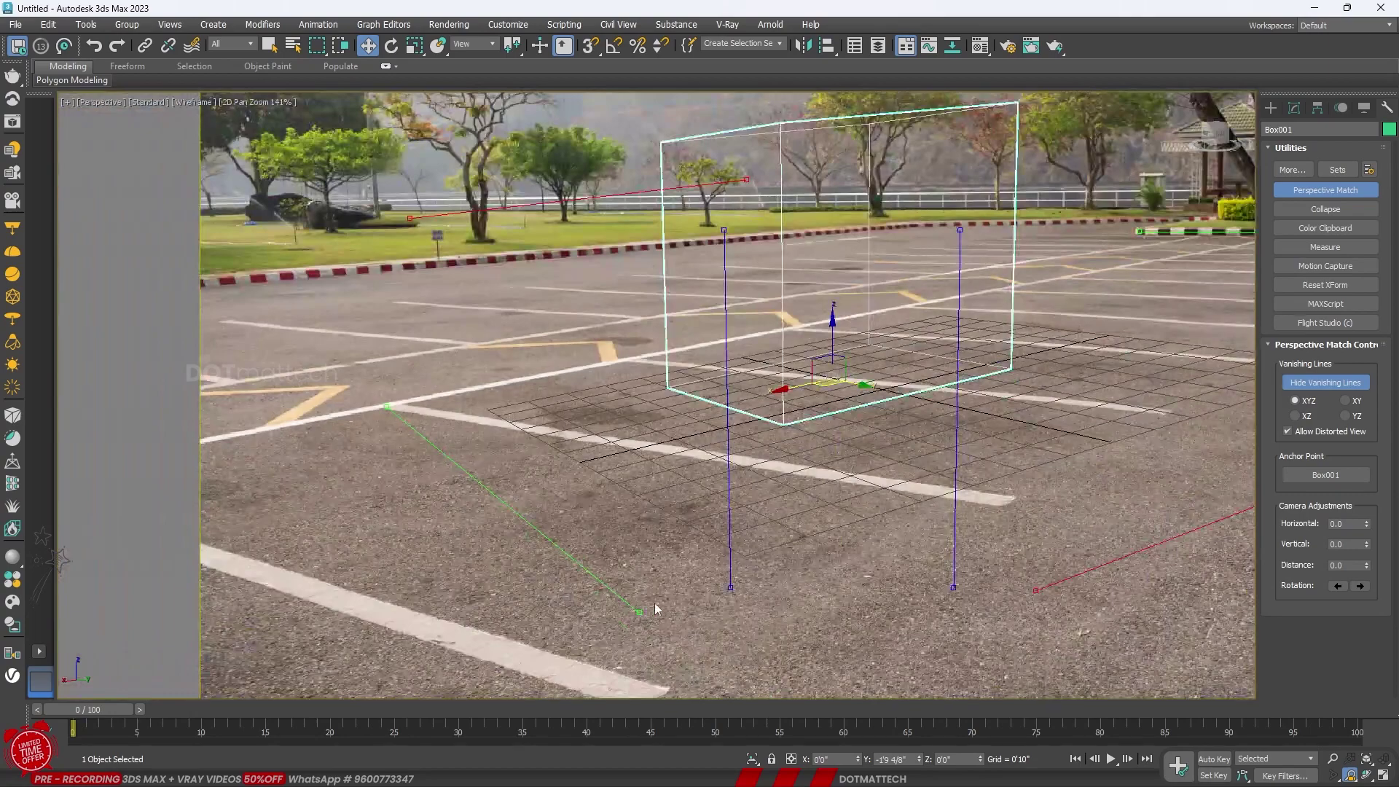
{"action": "mouse_move", "coordinate": [641, 617]}
{"action": "left_mouse_down"}
{"action": "mouse_move", "coordinate": [806, 602]}
{"action": "mouse_move", "coordinate": [966, 540]}
{"action": "mouse_move", "coordinate": [1032, 497]}
{"action": "left_mouse_up"}
Snap a vanishing line along the kerb by the bushes, from its edge to its left end
{"action": "scroll", "coordinate": [1023, 501], "scroll_direction": "up", "scroll_amount": 10}
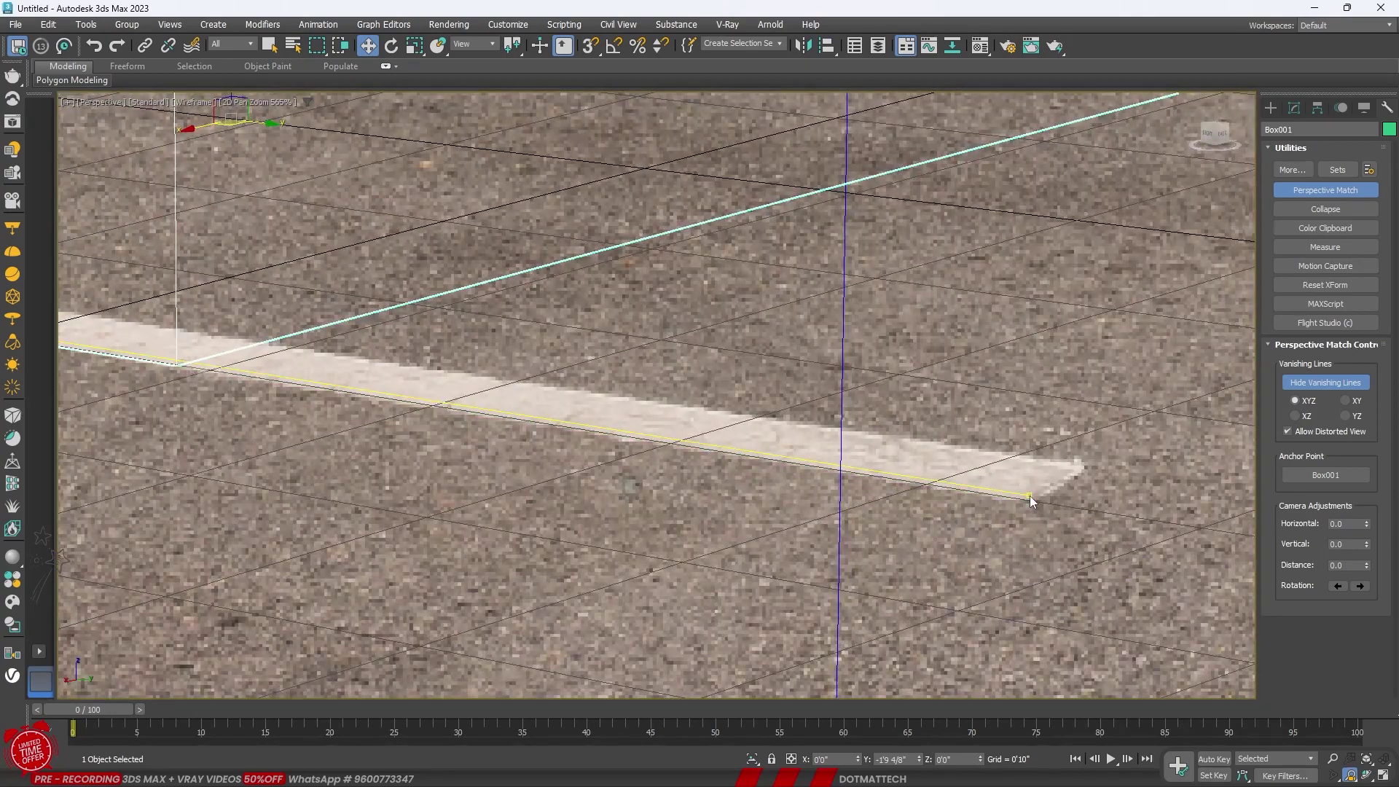
{"action": "scroll", "coordinate": [880, 503], "scroll_direction": "down", "scroll_amount": 10}
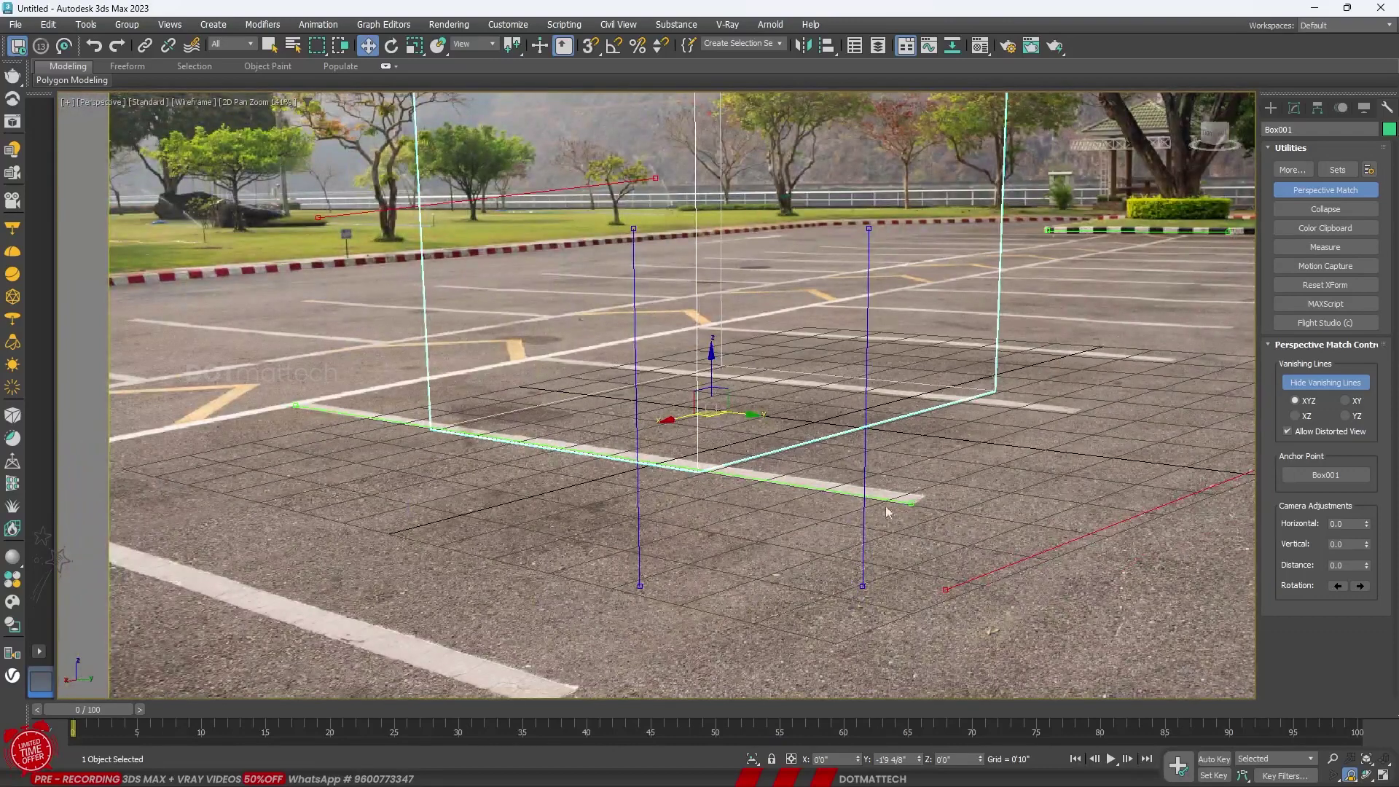
{"action": "scroll", "coordinate": [659, 532], "scroll_direction": "down", "scroll_amount": 2}
{"action": "middle_click_drag", "start_coordinate": [515, 571], "coordinate": [369, 571]}
{"action": "scroll", "coordinate": [884, 396], "scroll_direction": "up", "scroll_amount": 3}
{"action": "scroll", "coordinate": [884, 396], "scroll_direction": "up", "scroll_amount": 2}
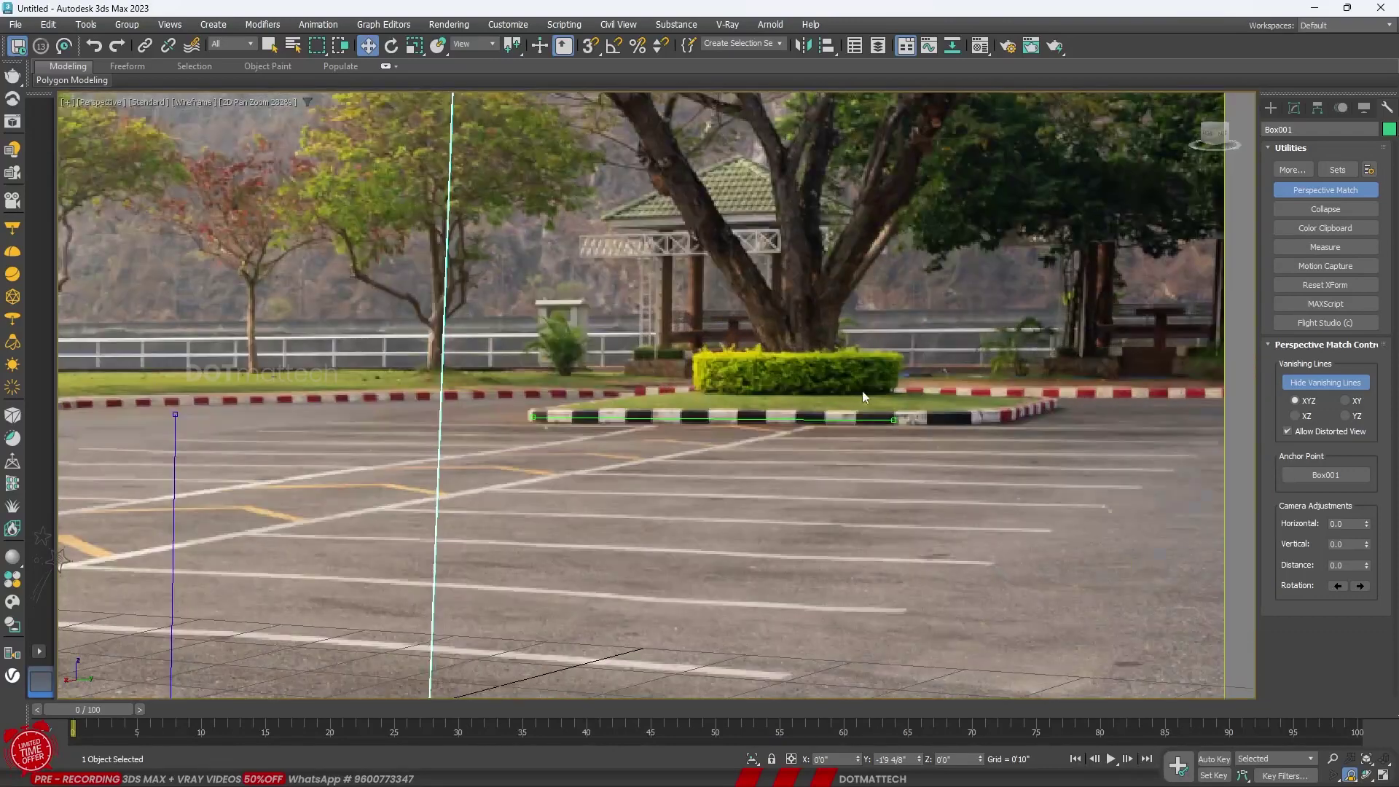
{"action": "scroll", "coordinate": [824, 438], "scroll_direction": "up", "scroll_amount": 2}
{"action": "scroll", "coordinate": [937, 430], "scroll_direction": "up", "scroll_amount": 3}
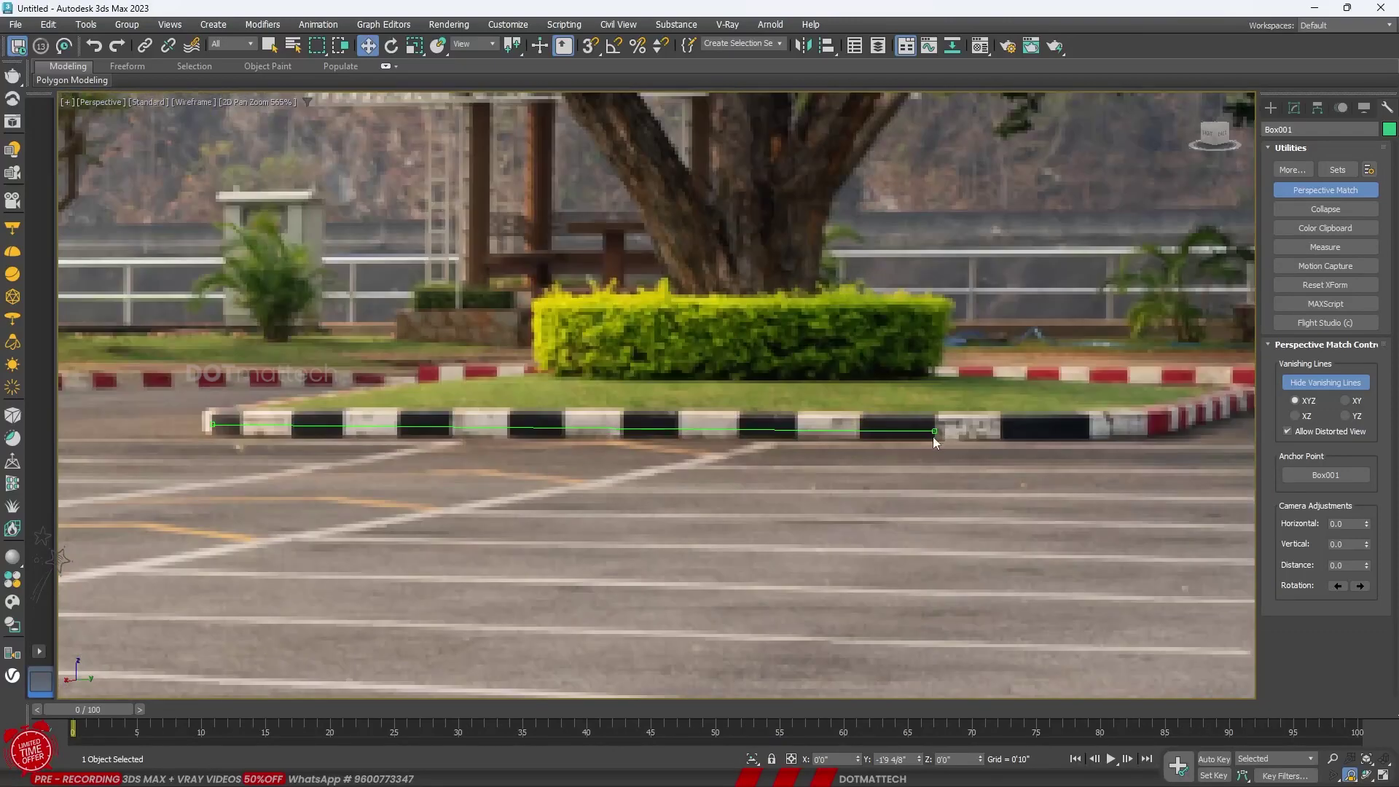
{"action": "scroll", "coordinate": [890, 467], "scroll_direction": "up", "scroll_amount": 5}
{"action": "left_click_drag", "start_coordinate": [913, 449], "coordinate": [916, 428]}
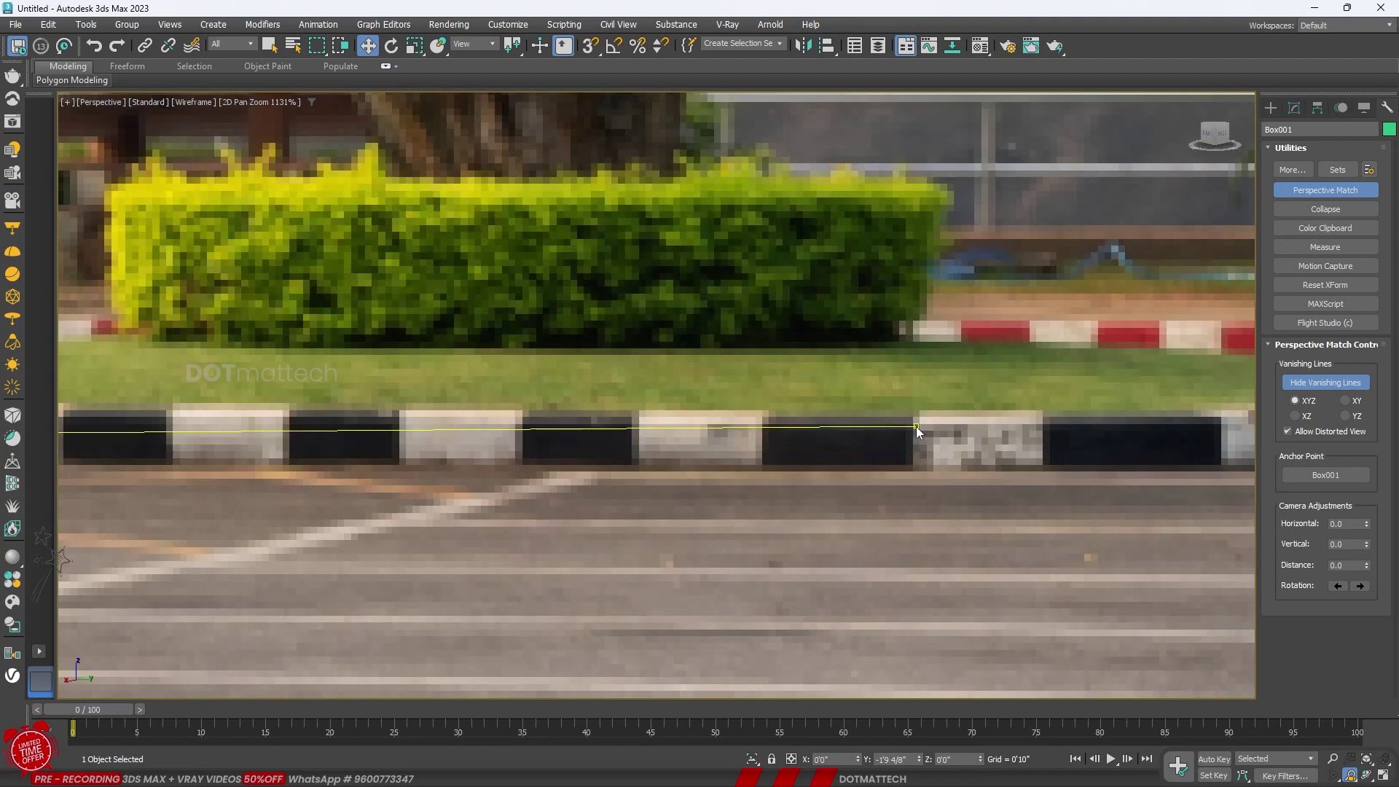
{"action": "scroll", "coordinate": [924, 429], "scroll_direction": "down", "scroll_amount": 8}
{"action": "middle_click_drag", "start_coordinate": [1035, 417], "coordinate": [506, 423]}
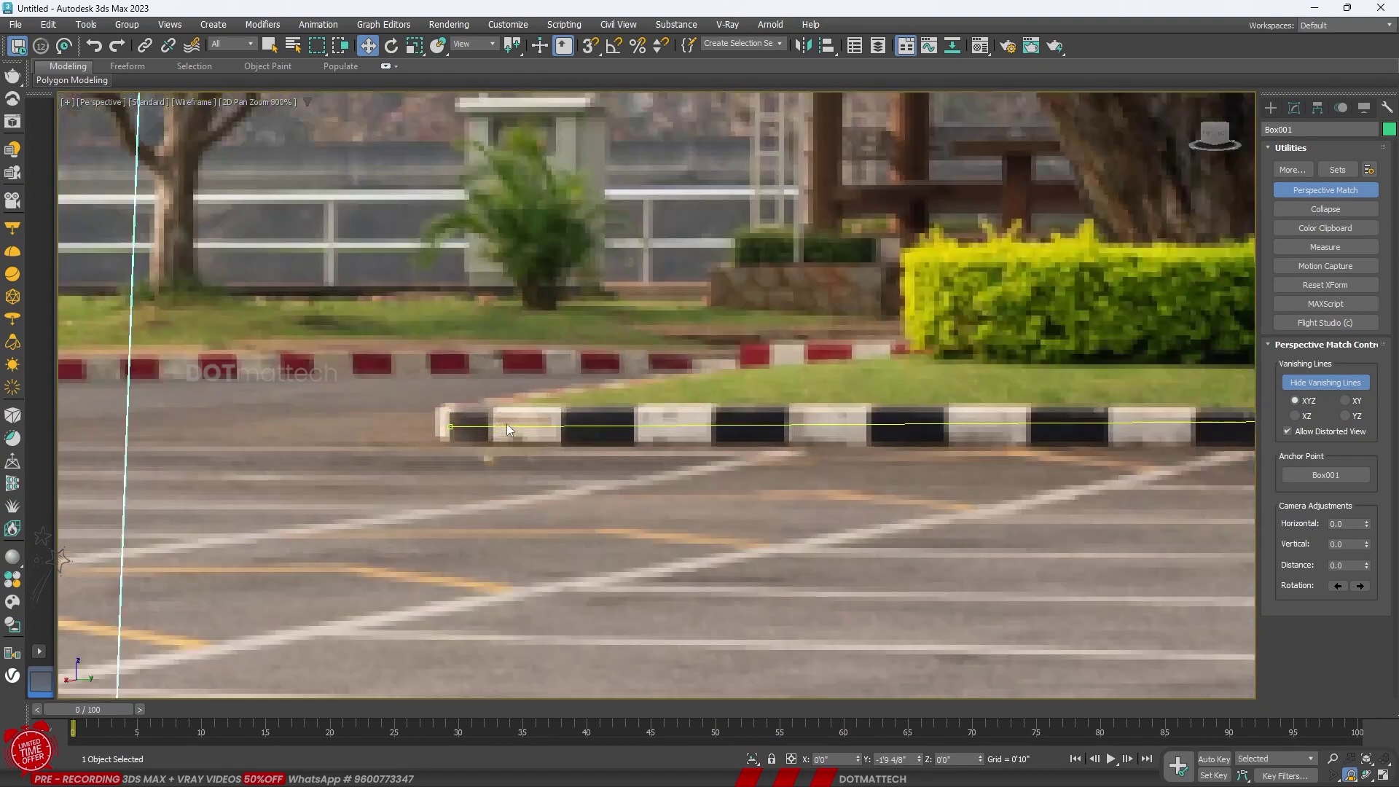
{"action": "scroll", "coordinate": [427, 437], "scroll_direction": "up", "scroll_amount": 8}
{"action": "left_click_drag", "start_coordinate": [427, 437], "coordinate": [443, 411]}
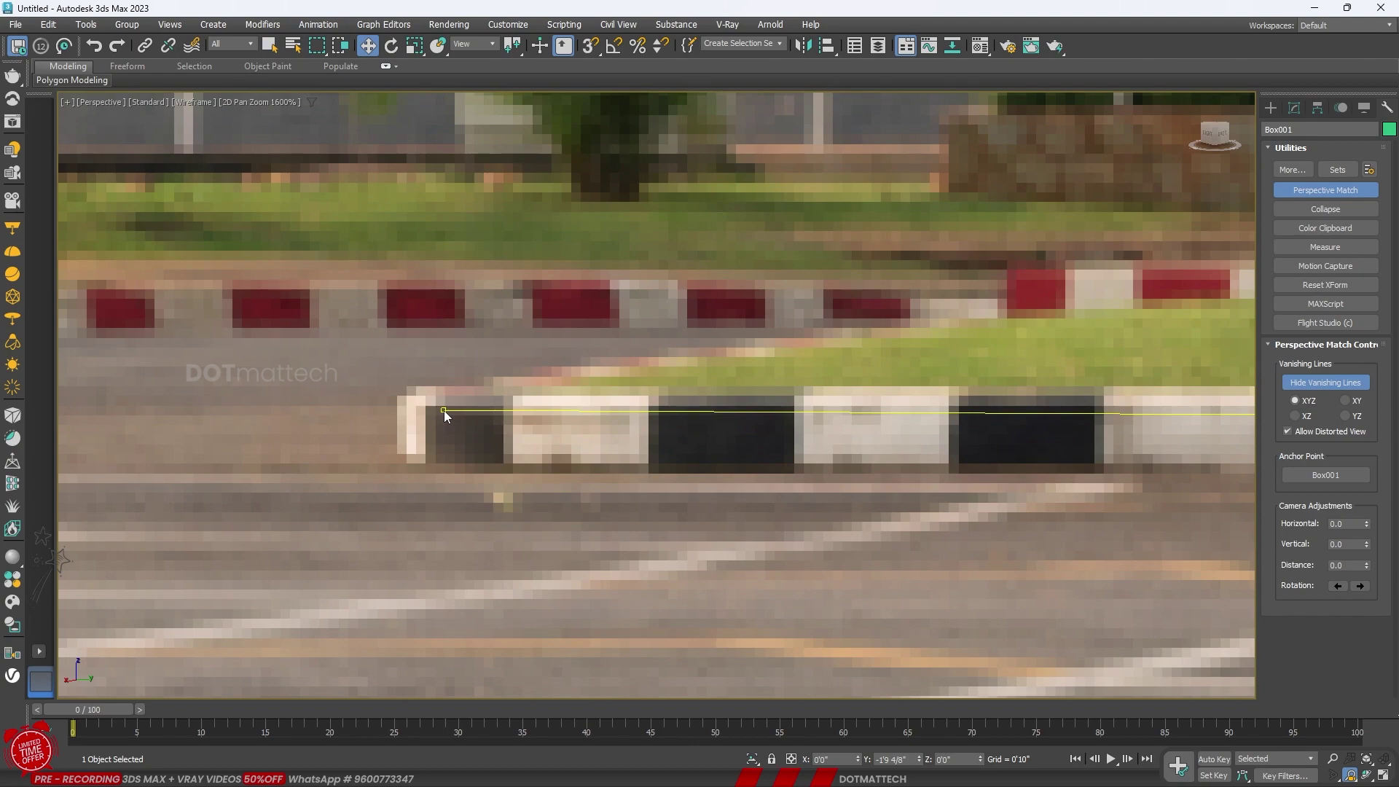
{"action": "scroll", "coordinate": [443, 409], "scroll_direction": "down", "scroll_amount": 15}
{"action": "scroll", "coordinate": [449, 362], "scroll_direction": "up", "scroll_amount": 10}
Lay a vanishing line along the red-and-white kerb and move the red line across the lower lot
{"action": "left_click_drag", "start_coordinate": [449, 362], "coordinate": [443, 614]}
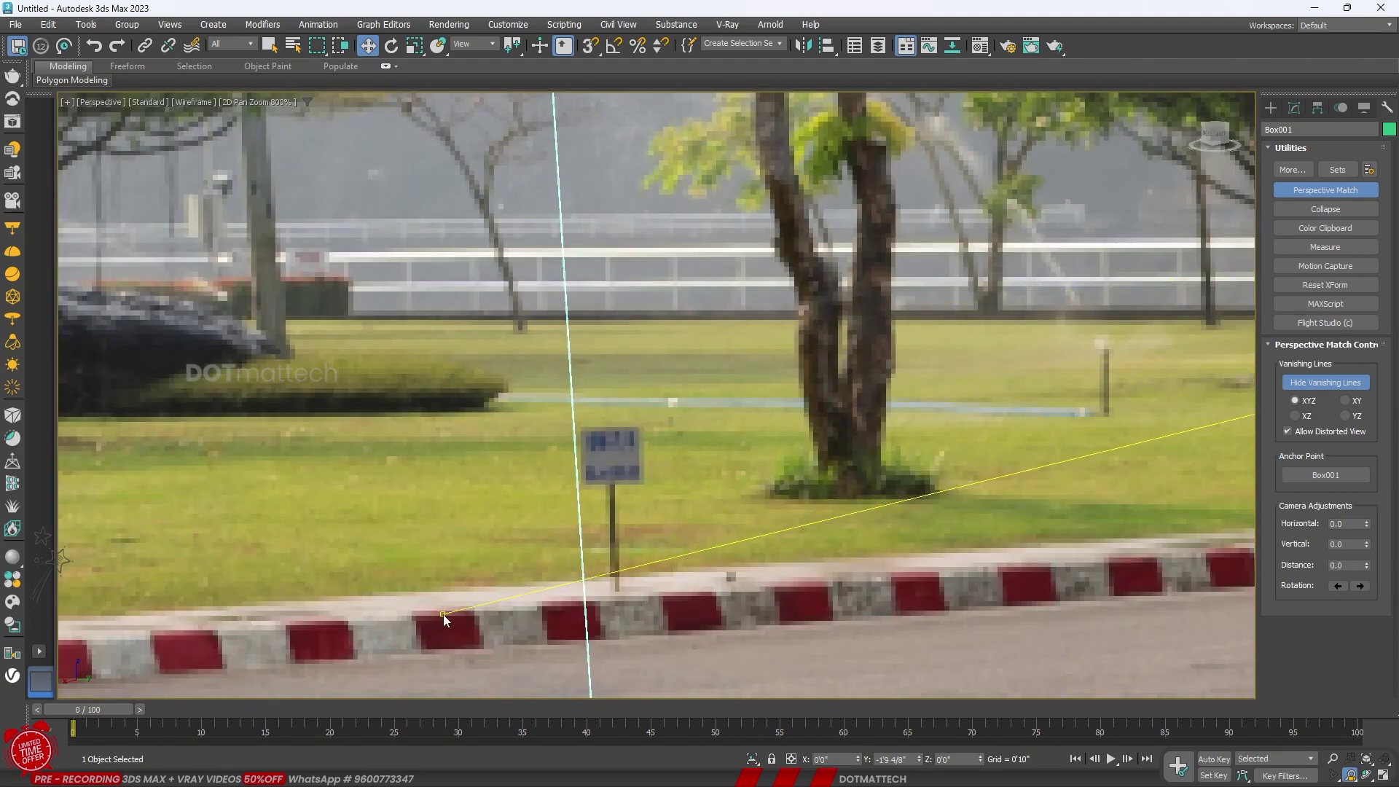
{"action": "scroll", "coordinate": [313, 509], "scroll_direction": "down", "scroll_amount": 5}
{"action": "scroll", "coordinate": [312, 509], "scroll_direction": "down", "scroll_amount": 5}
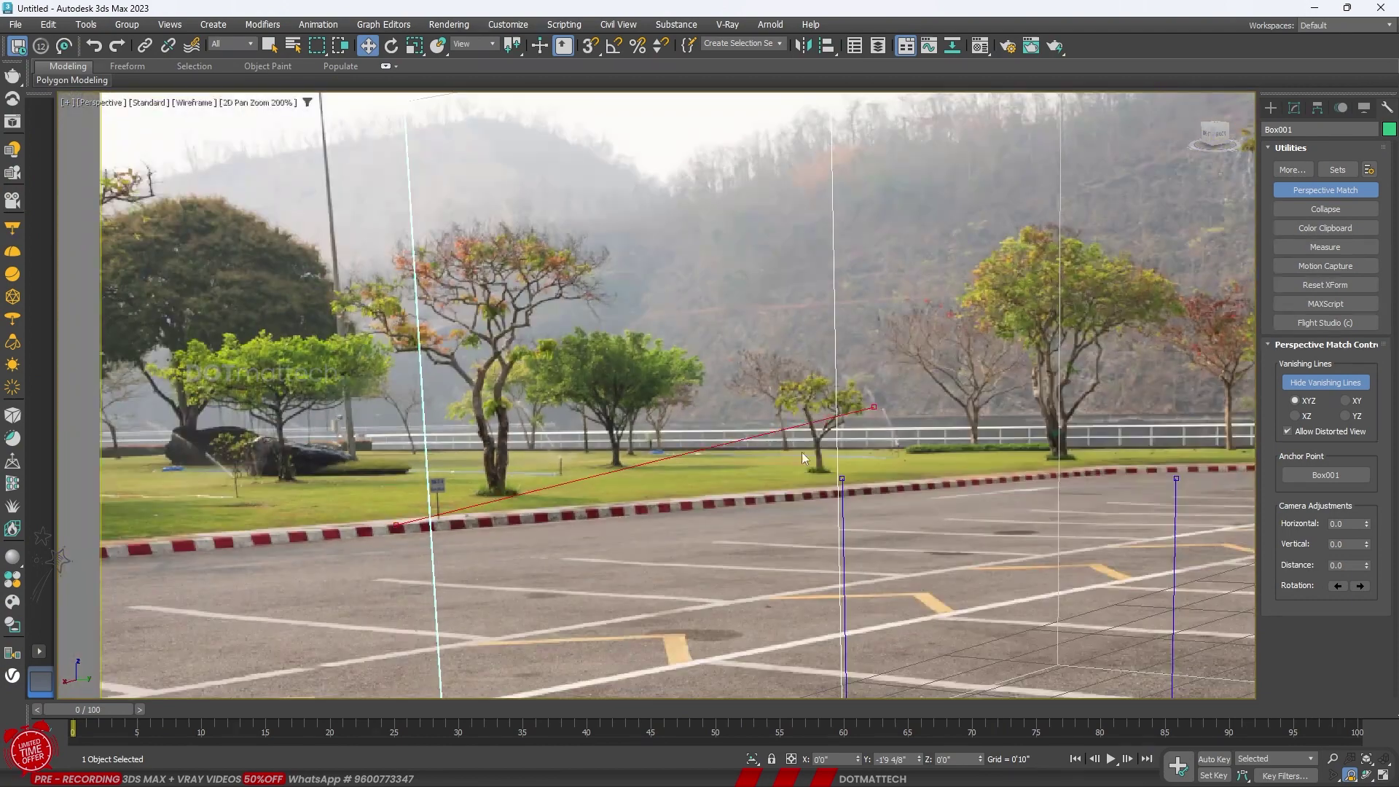
{"action": "scroll", "coordinate": [929, 449], "scroll_direction": "up", "scroll_amount": 5}
{"action": "scroll", "coordinate": [928, 449], "scroll_direction": "up", "scroll_amount": 5}
{"action": "mouse_move", "coordinate": [797, 336]}
{"action": "left_mouse_down"}
{"action": "mouse_move", "coordinate": [986, 594]}
{"action": "mouse_move", "coordinate": [1001, 645]}
{"action": "left_mouse_up"}
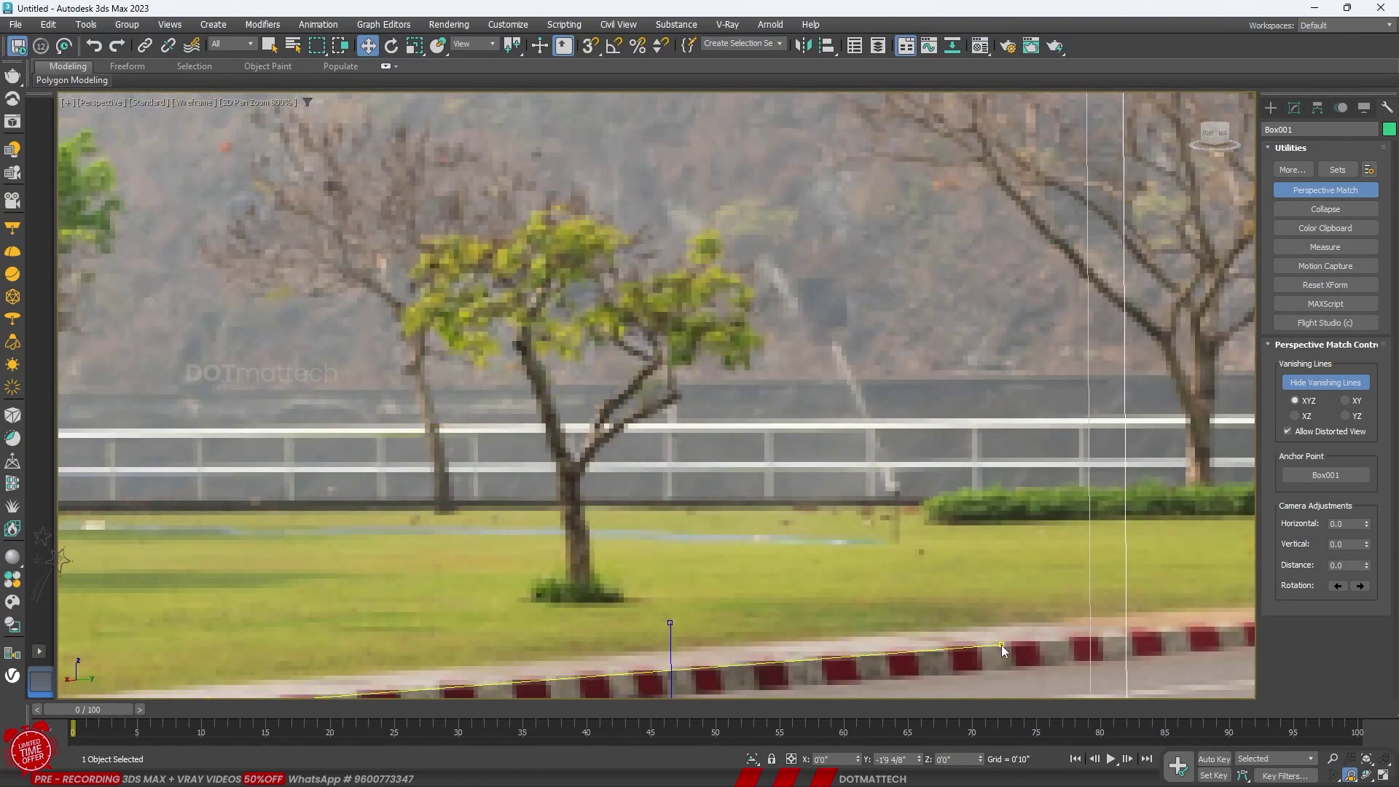
{"action": "scroll", "coordinate": [1001, 645], "scroll_direction": "down", "scroll_amount": 3}
{"action": "scroll", "coordinate": [770, 320], "scroll_direction": "down", "scroll_amount": 6}
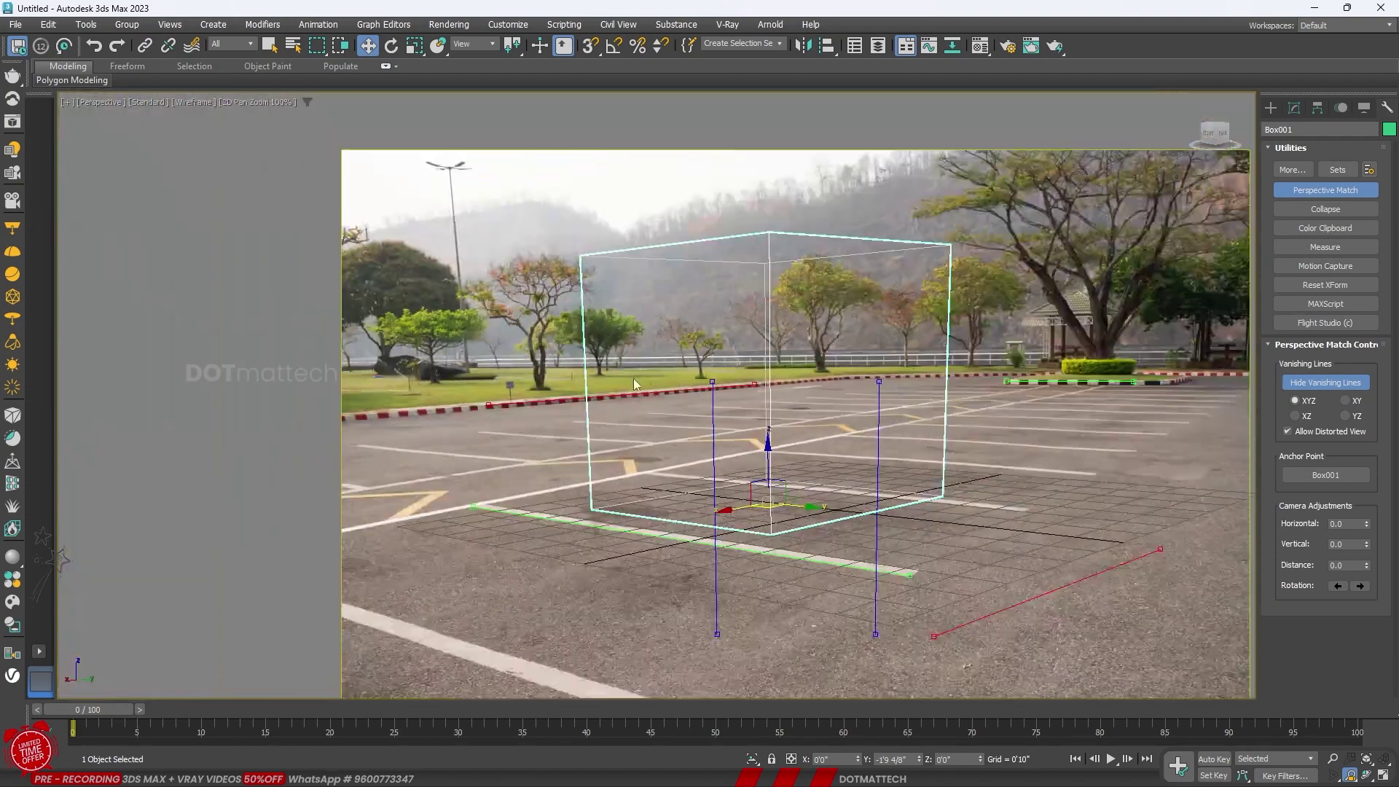
{"action": "left_click_drag", "start_coordinate": [934, 636], "coordinate": [561, 498]}
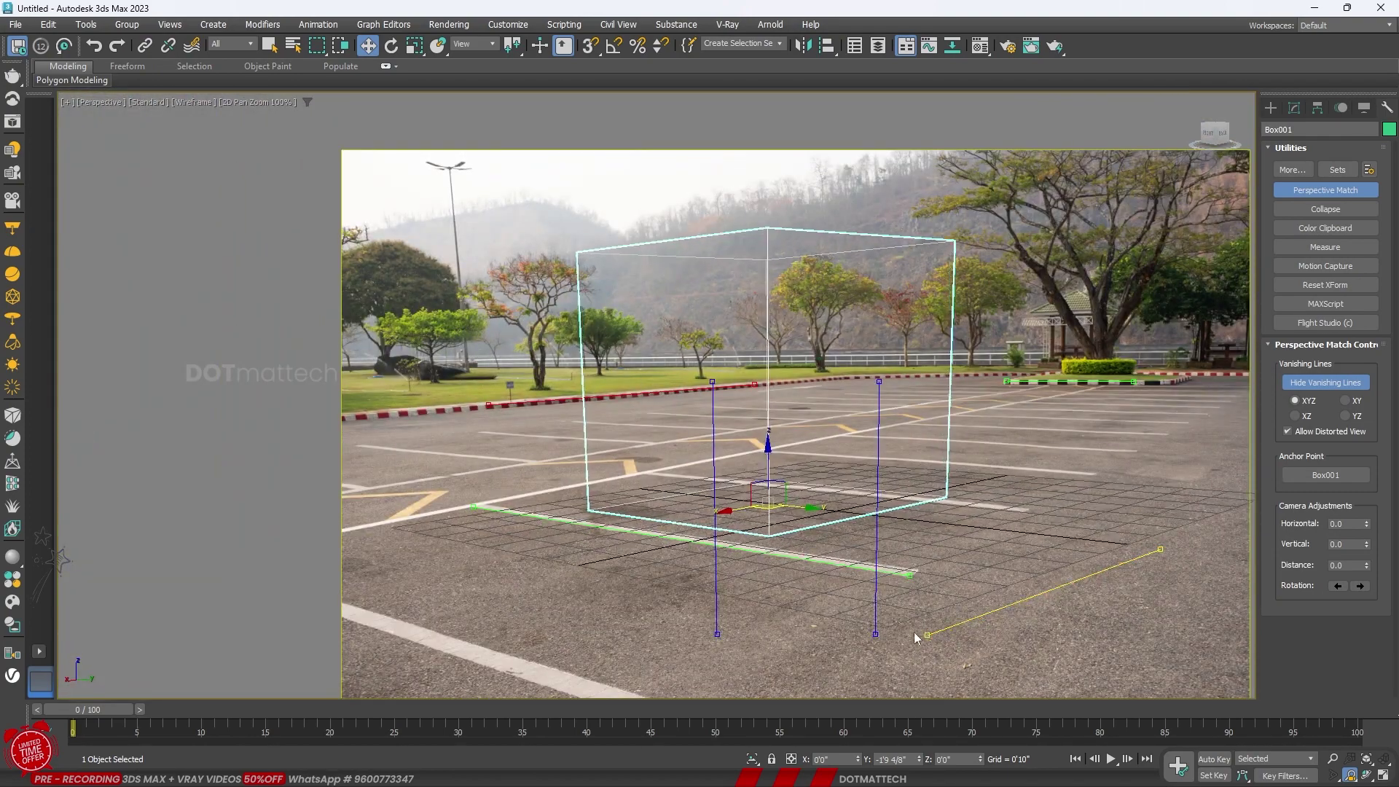
Align the red vanishing line along a white parking stripe and fine-tune its end point
{"action": "scroll", "coordinate": [550, 496], "scroll_direction": "up", "scroll_amount": 5}
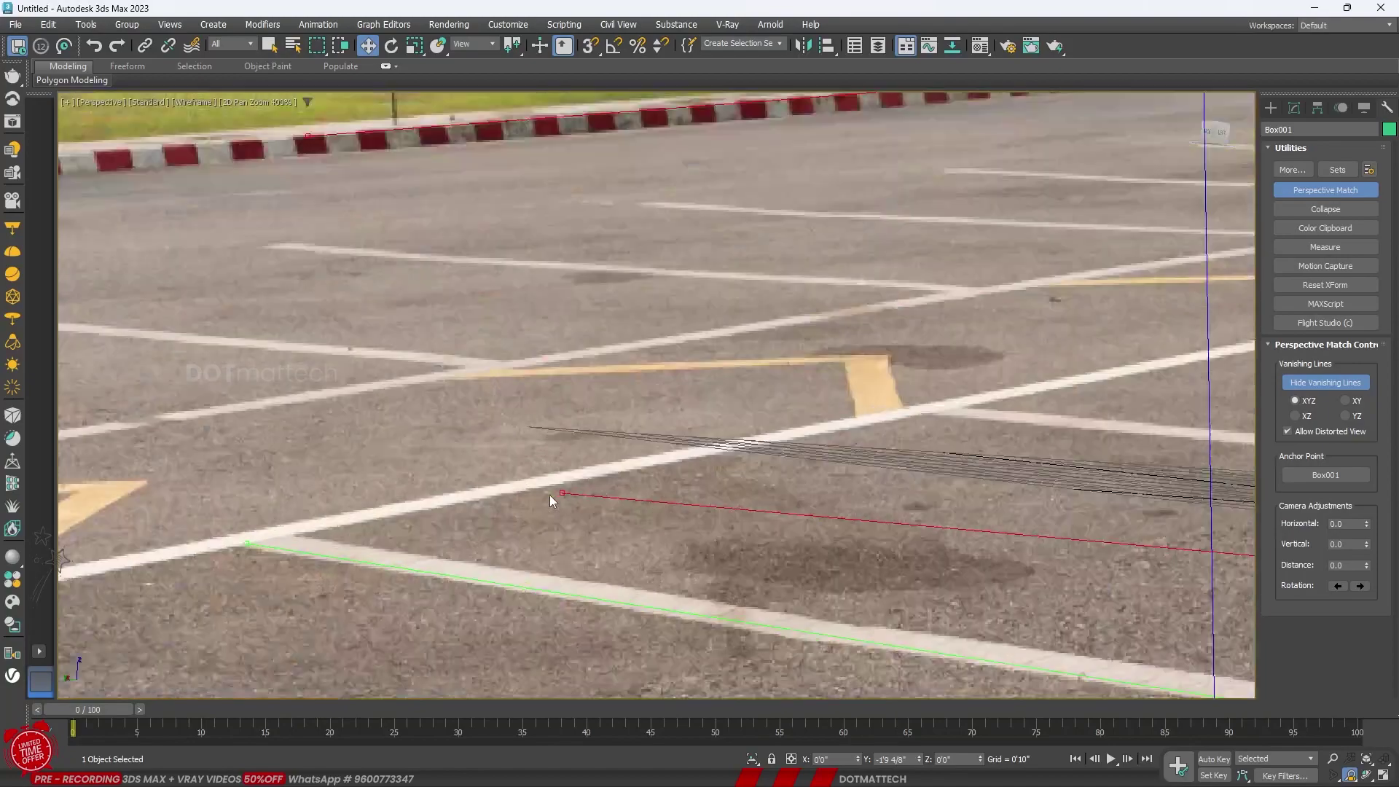
{"action": "scroll", "coordinate": [557, 495], "scroll_direction": "up", "scroll_amount": 3}
{"action": "scroll", "coordinate": [547, 491], "scroll_direction": "up", "scroll_amount": 1}
{"action": "left_click_drag", "start_coordinate": [541, 488], "coordinate": [493, 475]}
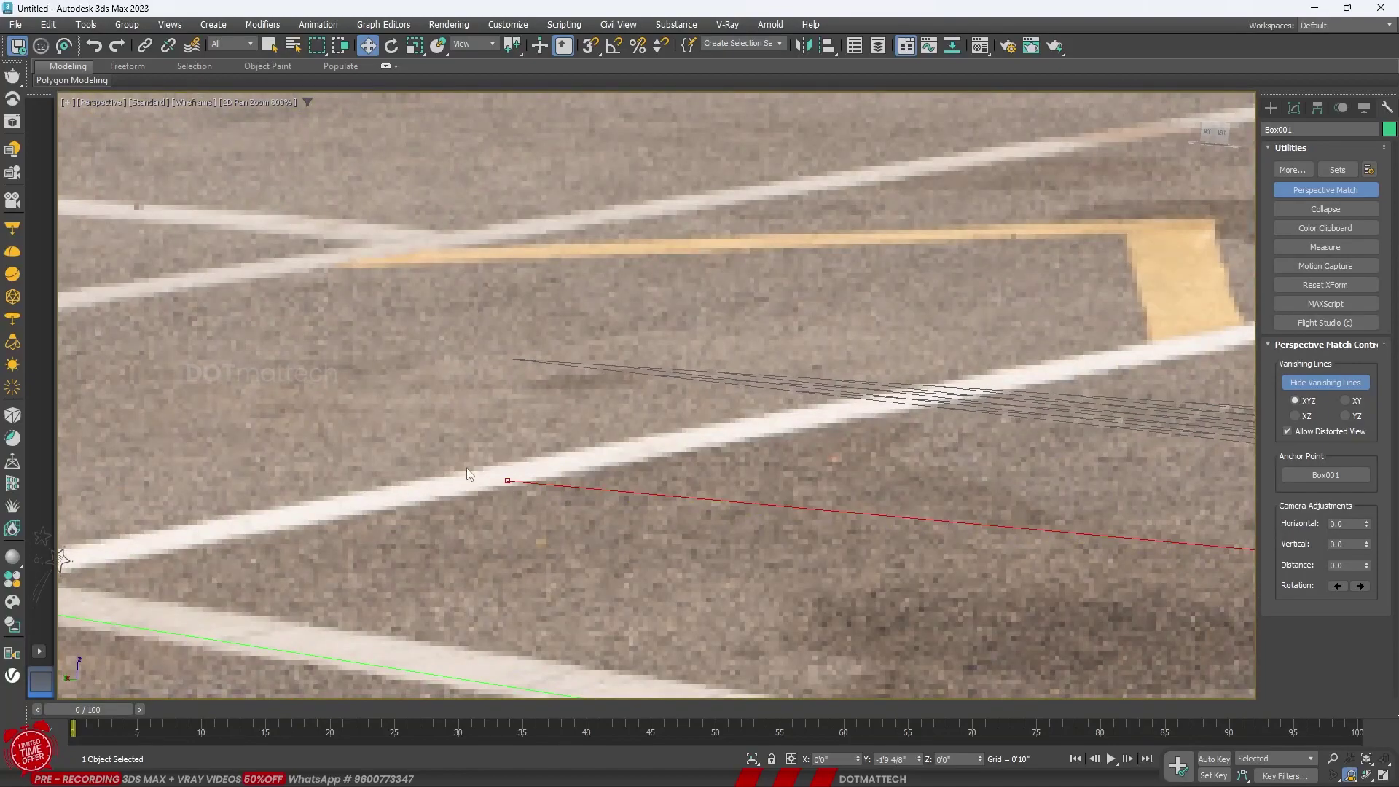
{"action": "scroll", "coordinate": [446, 487], "scroll_direction": "down", "scroll_amount": 9}
{"action": "left_click_drag", "start_coordinate": [1065, 533], "coordinate": [872, 400]}
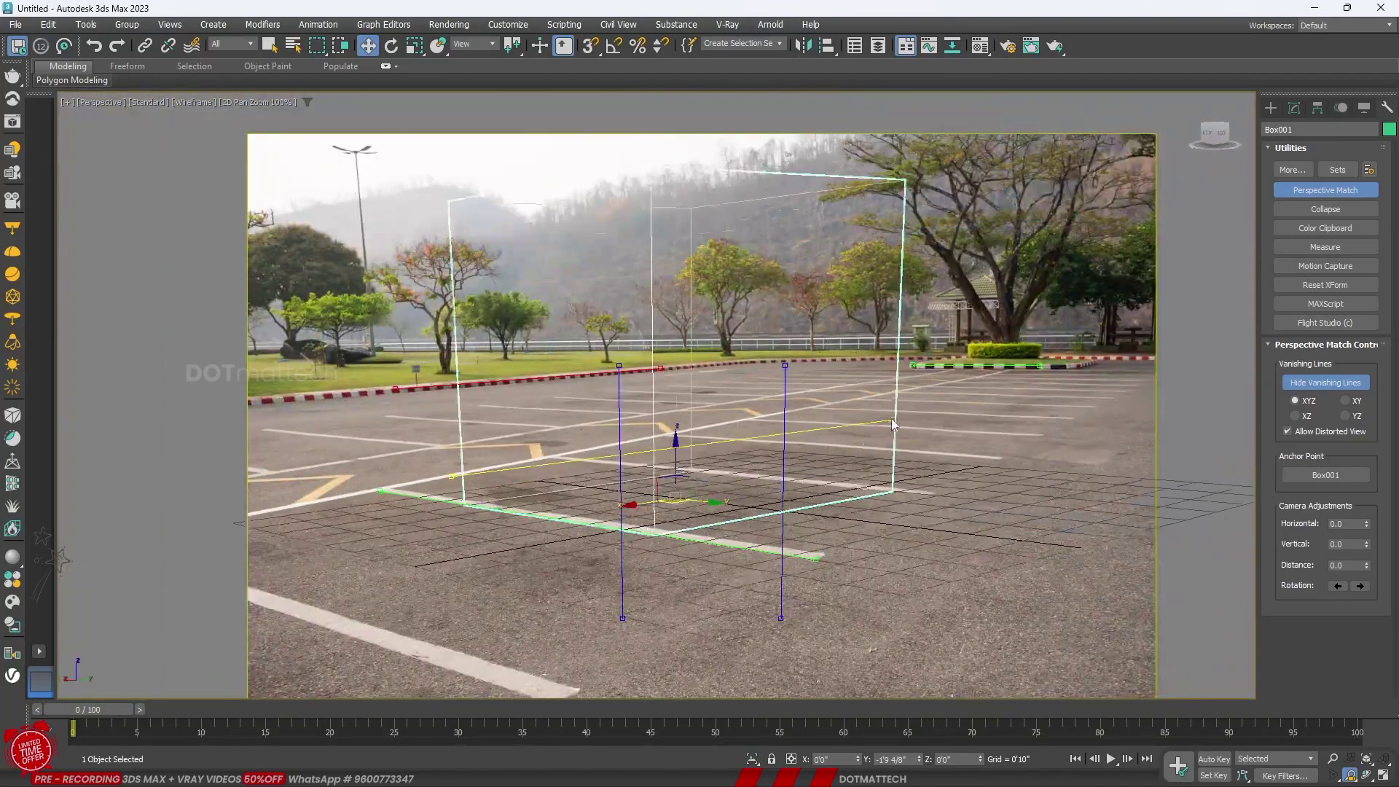
{"action": "scroll", "coordinate": [869, 398], "scroll_direction": "up", "scroll_amount": 8}
{"action": "scroll", "coordinate": [869, 398], "scroll_direction": "up", "scroll_amount": 4}
{"action": "left_click_drag", "start_coordinate": [877, 399], "coordinate": [878, 392]}
{"action": "scroll", "coordinate": [882, 388], "scroll_direction": "down", "scroll_amount": 5}
{"action": "scroll", "coordinate": [893, 379], "scroll_direction": "down", "scroll_amount": 6}
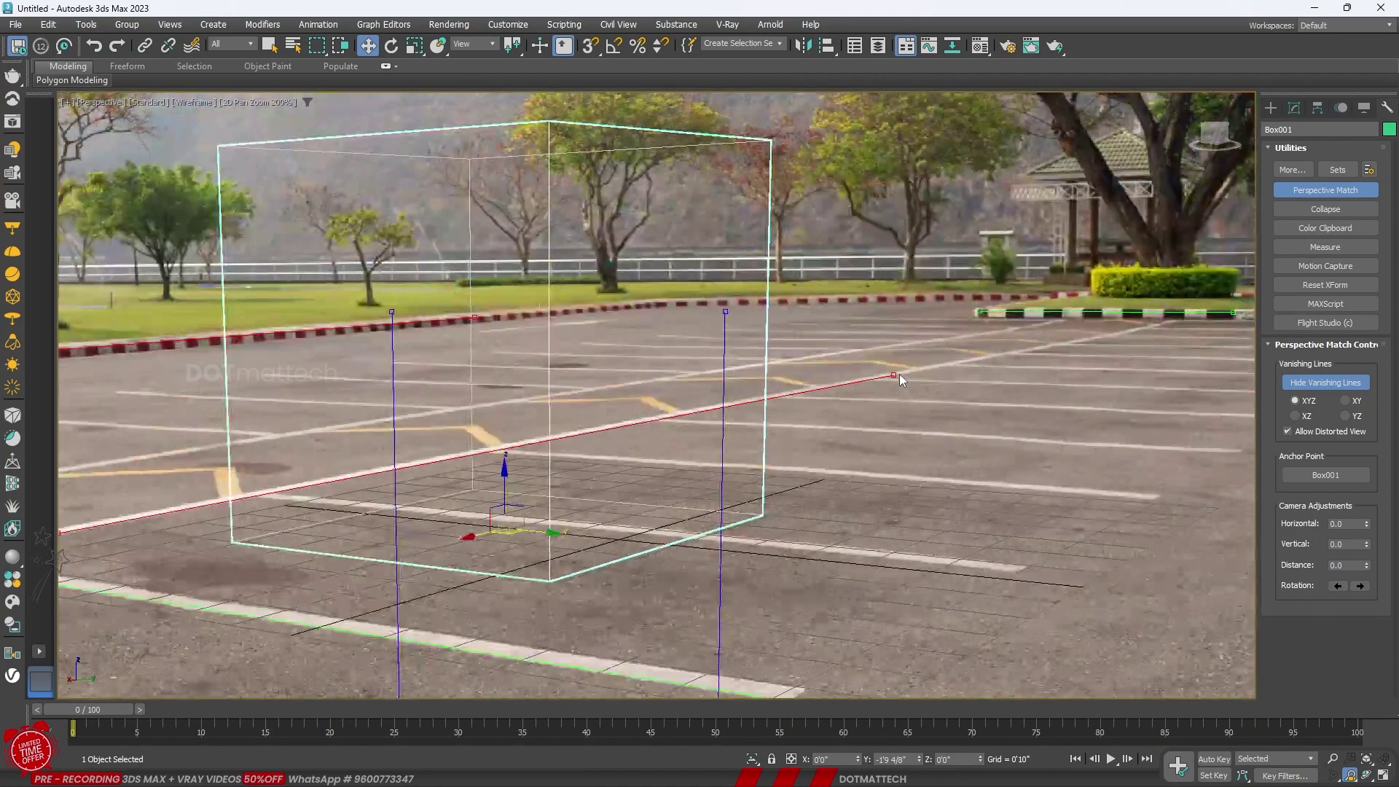
{"action": "scroll", "coordinate": [454, 481], "scroll_direction": "down", "scroll_amount": 2}
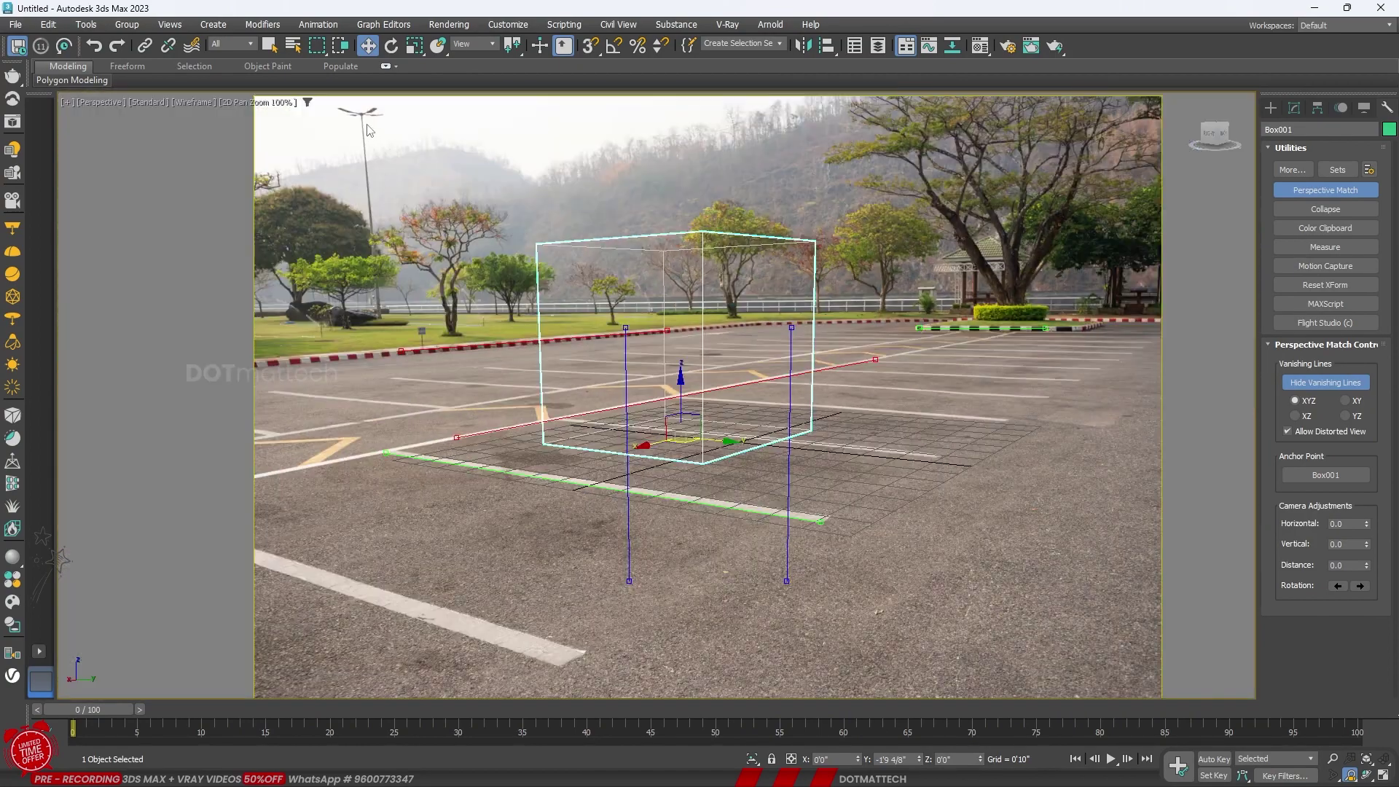
Set the left vertical vanishing line along the lamp post, from its top to the pole's base
{"action": "left_click_drag", "start_coordinate": [624, 372], "coordinate": [355, 101]}
{"action": "scroll", "coordinate": [360, 106], "scroll_direction": "up", "scroll_amount": 5}
{"action": "scroll", "coordinate": [360, 105], "scroll_direction": "up", "scroll_amount": 3}
{"action": "scroll", "coordinate": [360, 106], "scroll_direction": "up", "scroll_amount": 3}
{"action": "left_click_drag", "start_coordinate": [439, 213], "coordinate": [427, 256]}
{"action": "scroll", "coordinate": [428, 260], "scroll_direction": "down", "scroll_amount": 5}
{"action": "scroll", "coordinate": [613, 602], "scroll_direction": "up", "scroll_amount": 2}
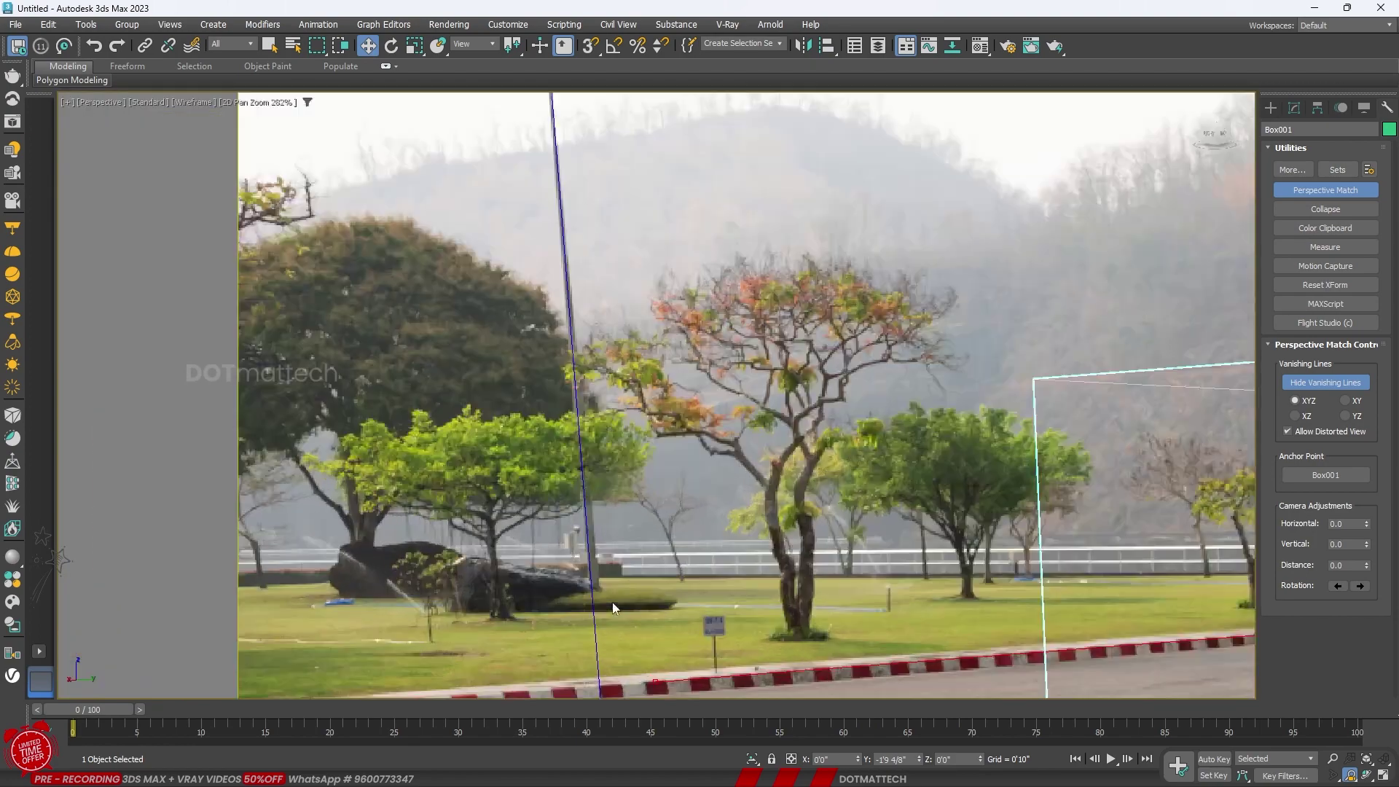
{"action": "scroll", "coordinate": [672, 396], "scroll_direction": "up", "scroll_amount": 2}
{"action": "scroll", "coordinate": [644, 519], "scroll_direction": "up", "scroll_amount": 1}
{"action": "left_click_drag", "start_coordinate": [620, 592], "coordinate": [617, 421]}
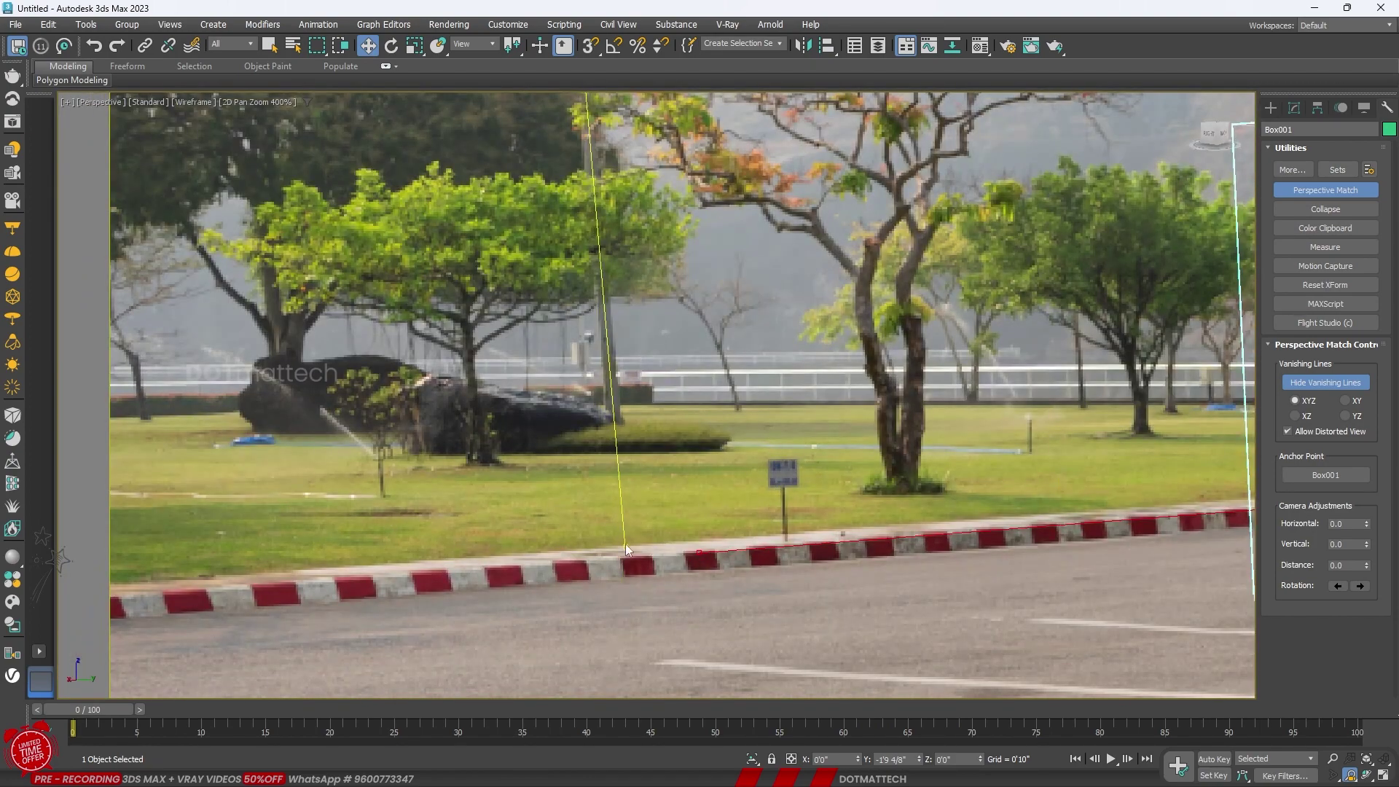
{"action": "scroll", "coordinate": [616, 419], "scroll_direction": "down", "scroll_amount": 2}
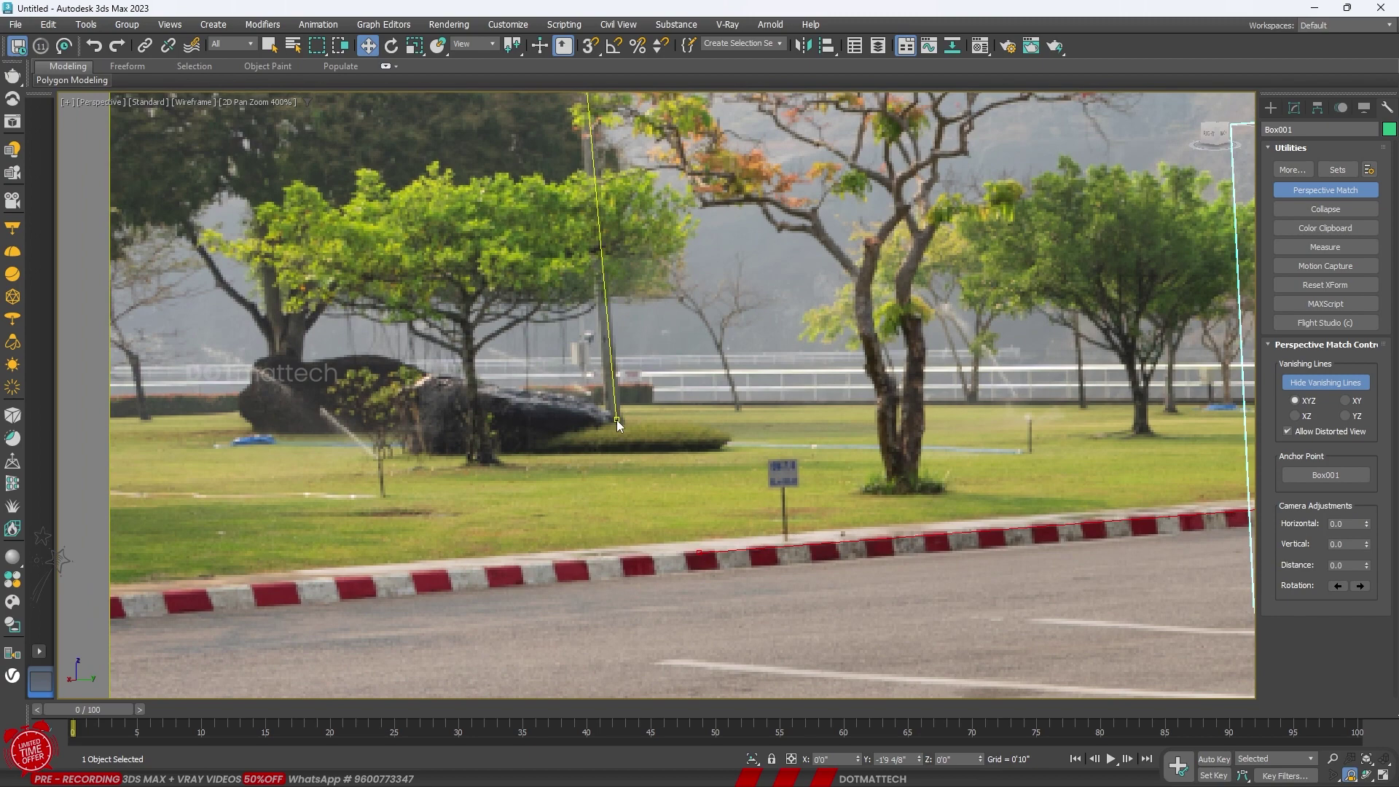
{"action": "scroll", "coordinate": [605, 441], "scroll_direction": "down", "scroll_amount": 3}
{"action": "scroll", "coordinate": [554, 433], "scroll_direction": "down", "scroll_amount": 1}
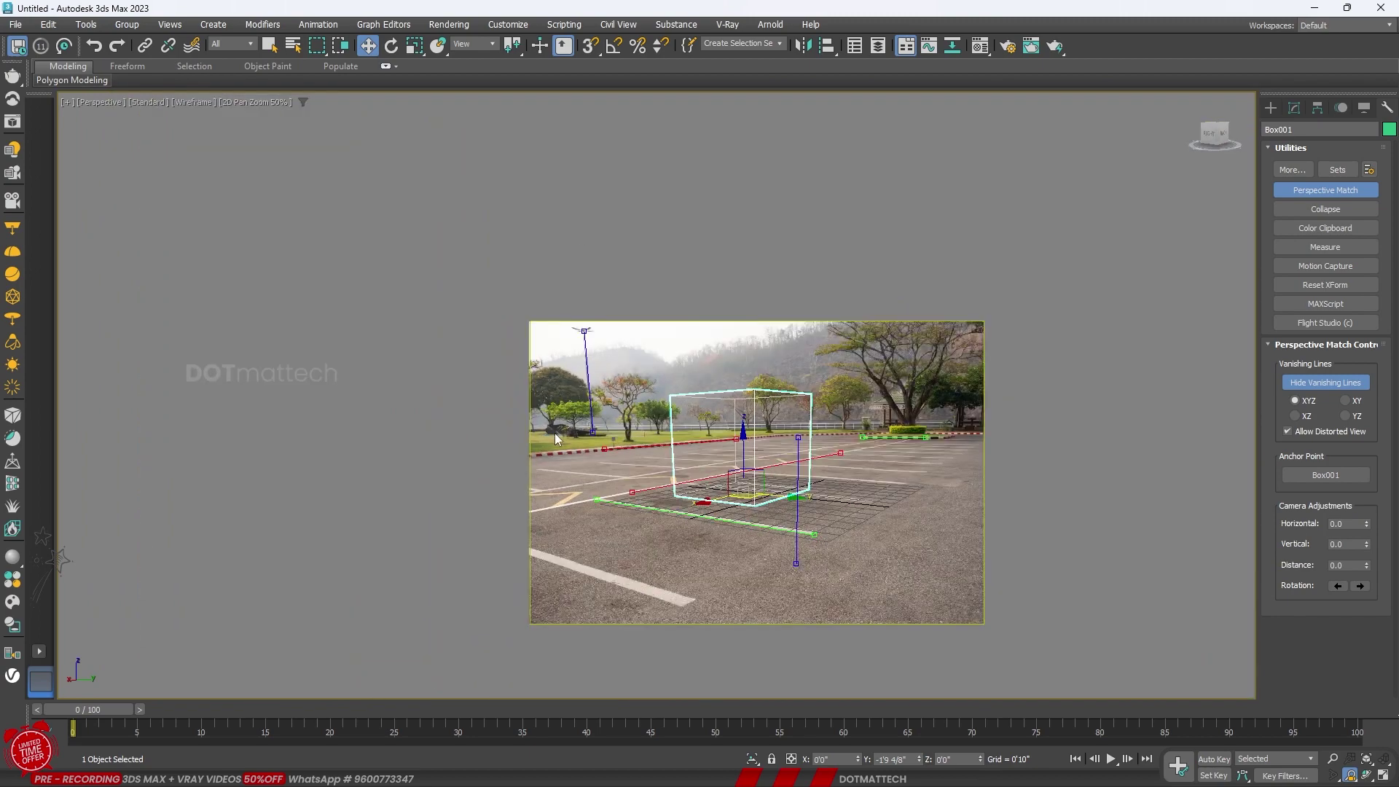
Zoom in and drag the right vertical vanishing line's top end up and further right
{"action": "scroll", "coordinate": [815, 562], "scroll_direction": "up", "scroll_amount": 1}
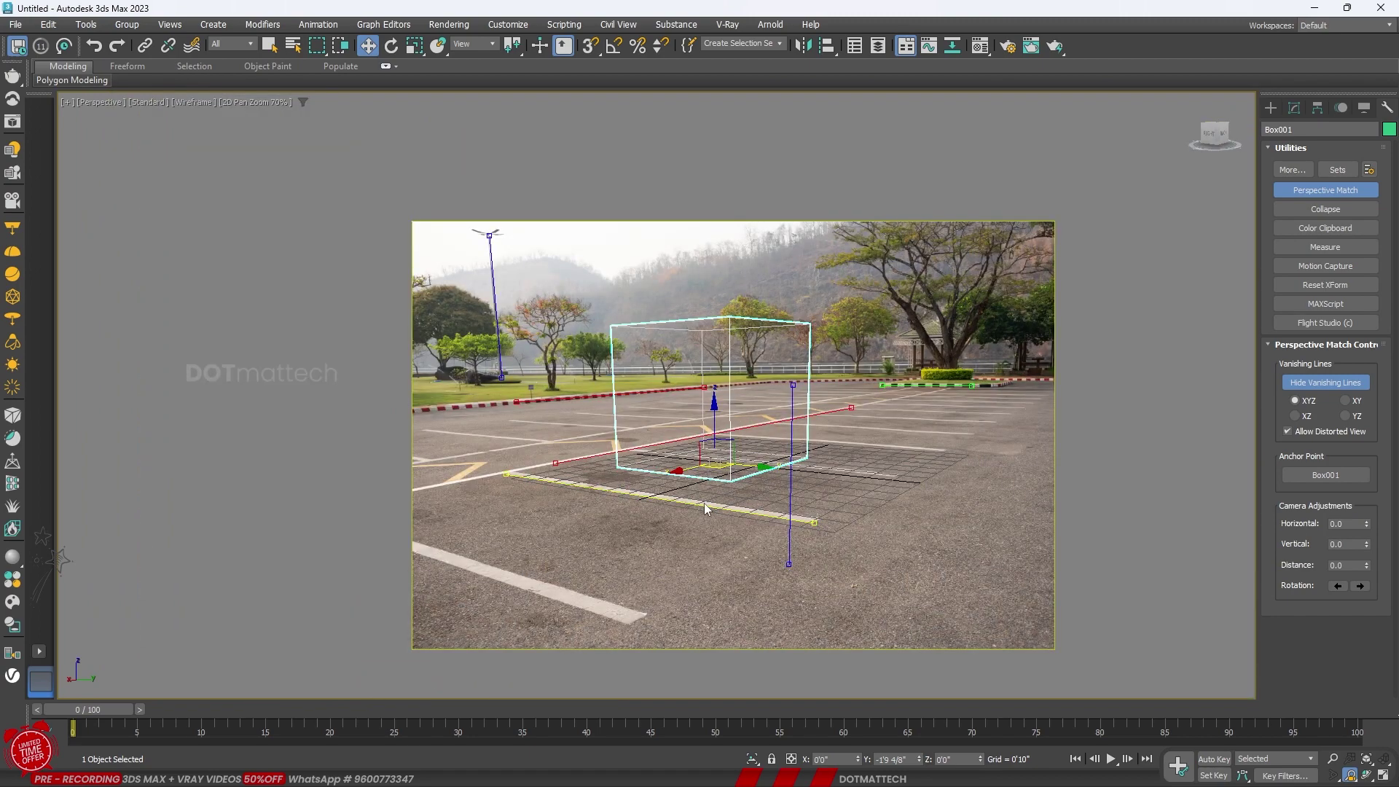
{"action": "scroll", "coordinate": [1026, 295], "scroll_direction": "up", "scroll_amount": 3}
{"action": "scroll", "coordinate": [1022, 330], "scroll_direction": "up", "scroll_amount": 2}
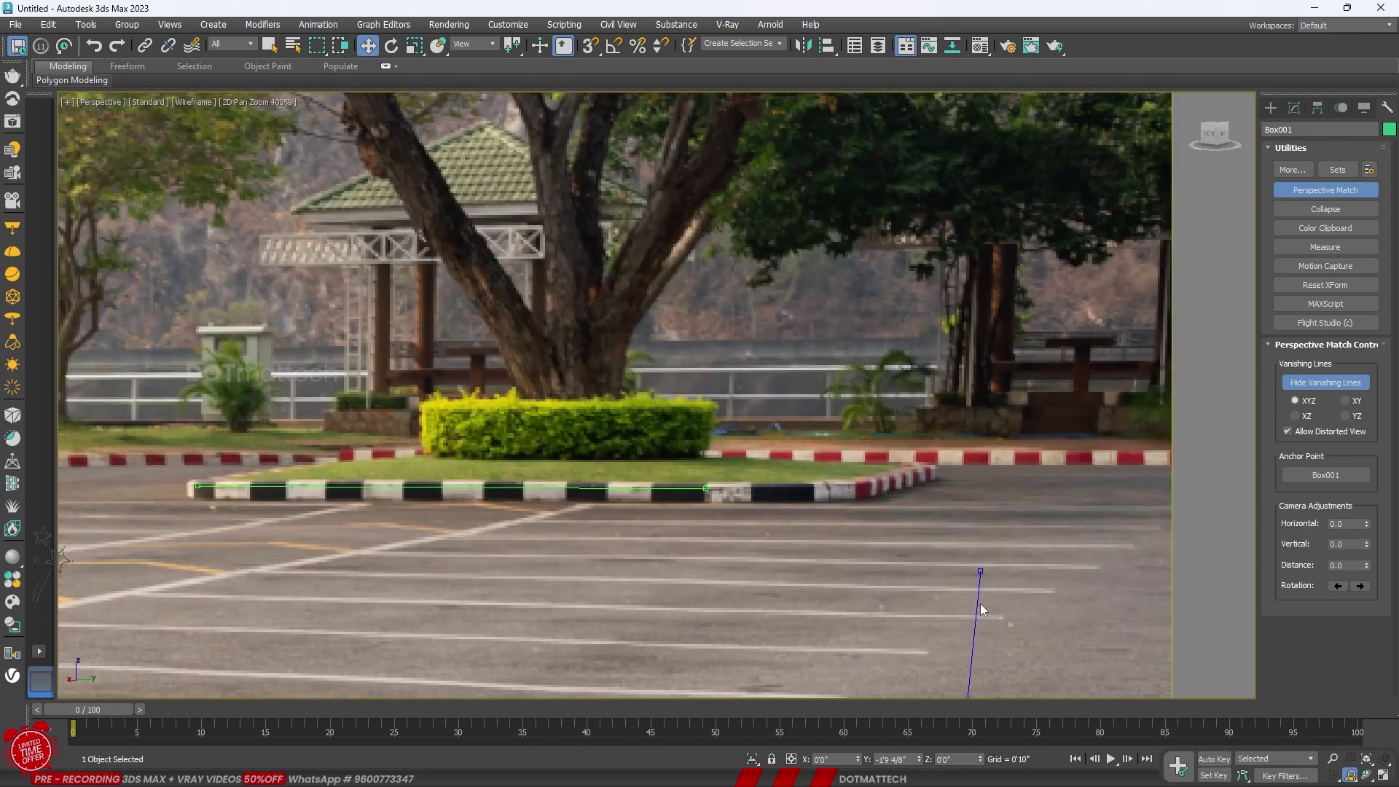
{"action": "left_click_drag", "start_coordinate": [978, 587], "coordinate": [975, 279]}
{"action": "left_click_drag", "start_coordinate": [975, 280], "coordinate": [1161, 271]}
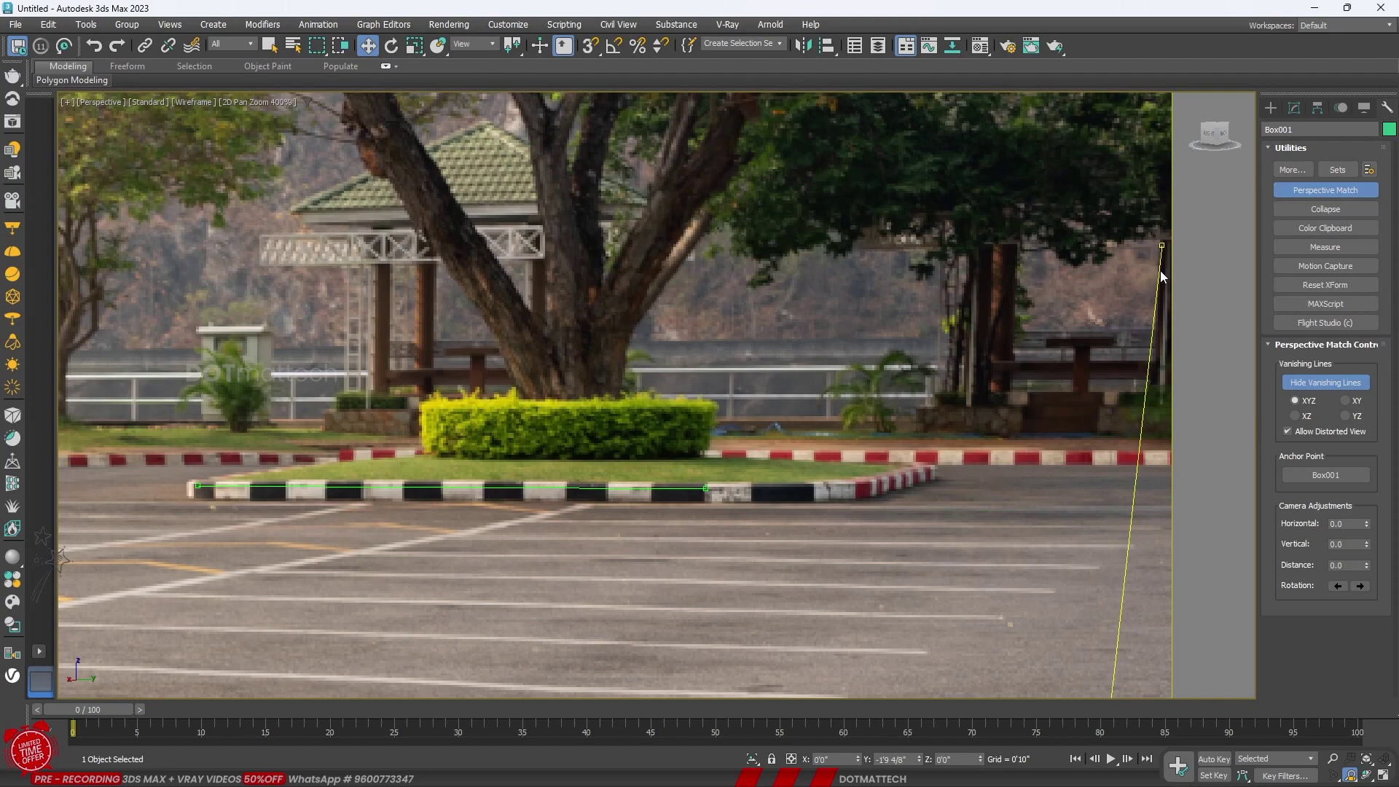
{"action": "scroll", "coordinate": [1161, 269], "scroll_direction": "down", "scroll_amount": 1}
{"action": "scroll", "coordinate": [846, 319], "scroll_direction": "down", "scroll_amount": 1}
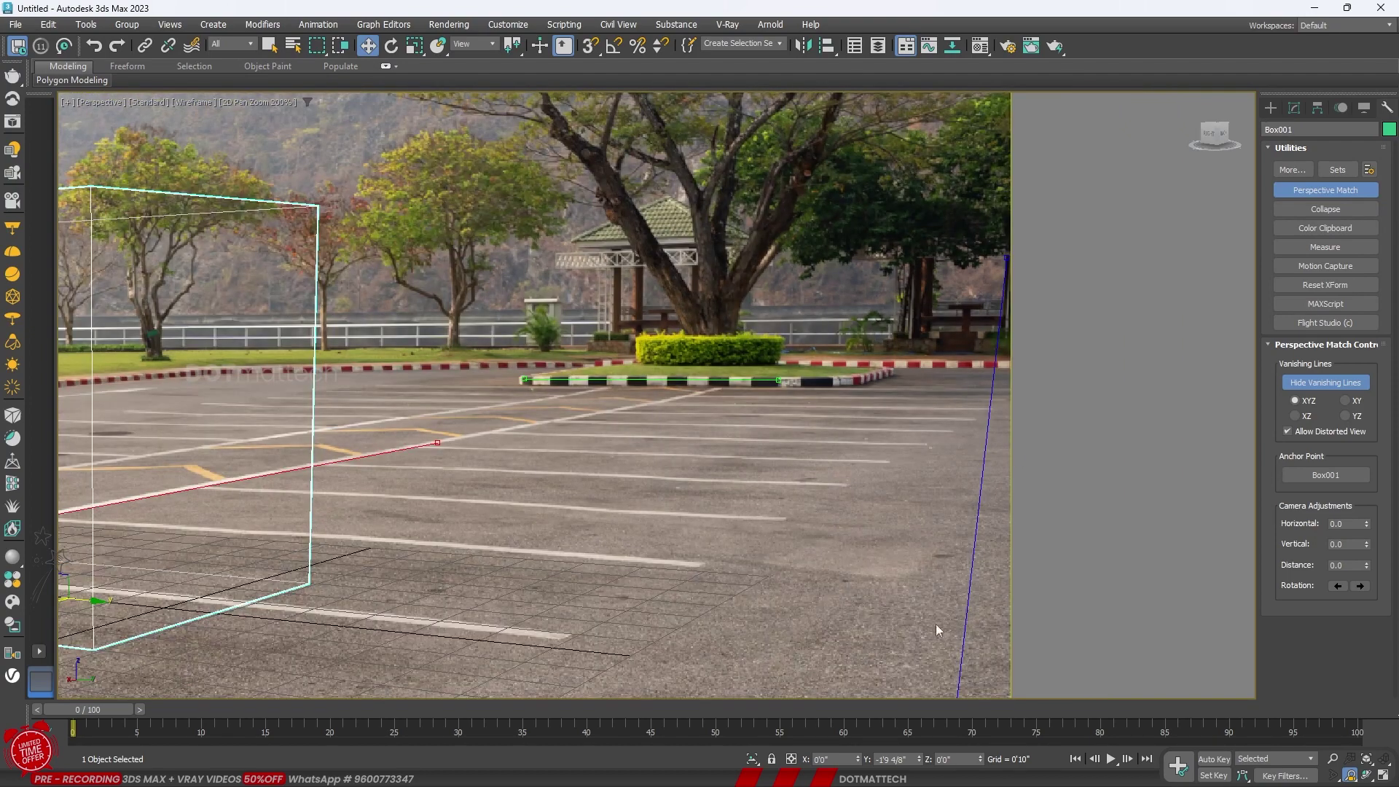
{"action": "scroll", "coordinate": [933, 651], "scroll_direction": "down", "scroll_amount": 1}
Readjust the right line's lower end onto the pavilion post so the box re-matches
{"action": "left_click_drag", "start_coordinate": [911, 640], "coordinate": [948, 339]}
{"action": "scroll", "coordinate": [947, 339], "scroll_direction": "up", "scroll_amount": 5}
{"action": "mouse_move", "coordinate": [903, 482]}
{"action": "left_mouse_down"}
{"action": "mouse_move", "coordinate": [909, 422]}
{"action": "mouse_move", "coordinate": [911, 483]}
{"action": "left_mouse_up"}
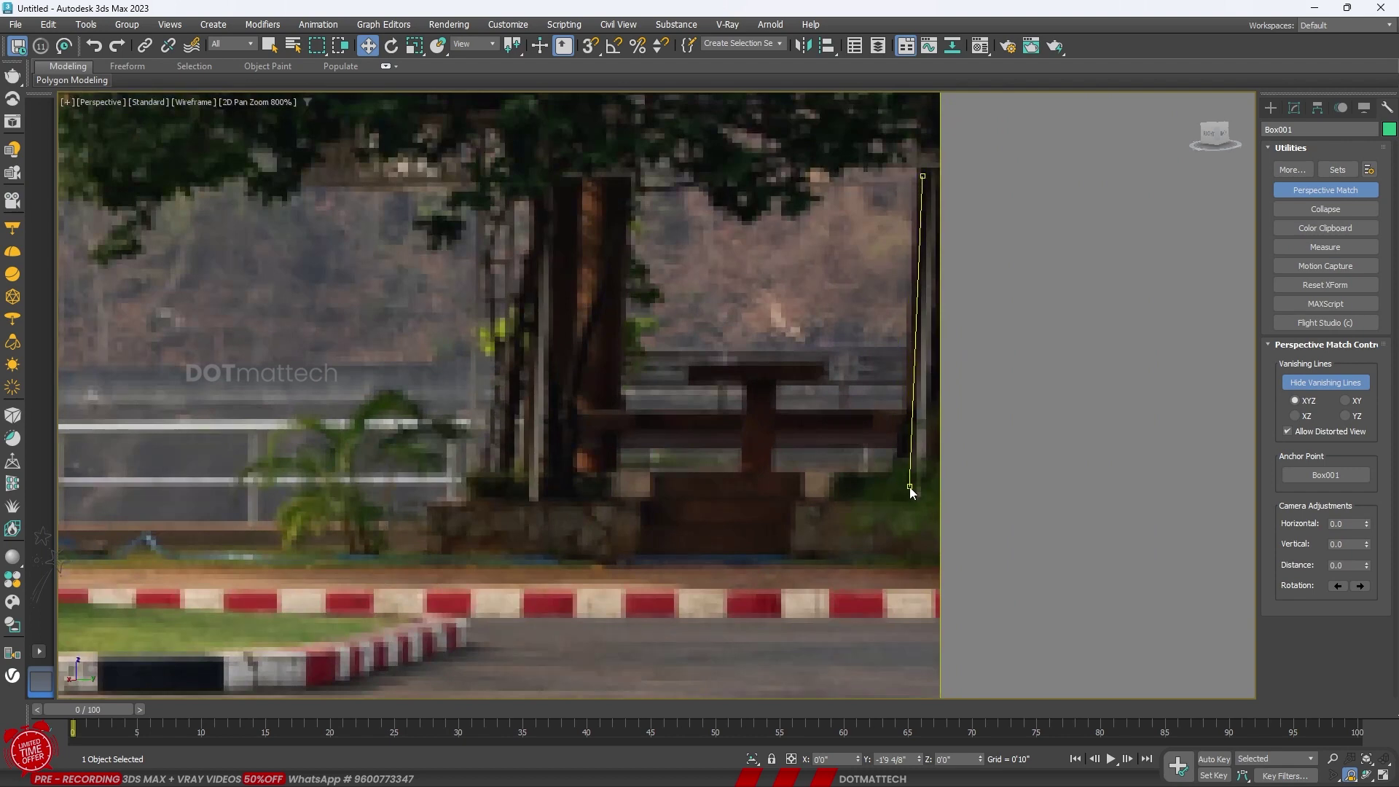
{"action": "scroll", "coordinate": [940, 384], "scroll_direction": "down", "scroll_amount": 5}
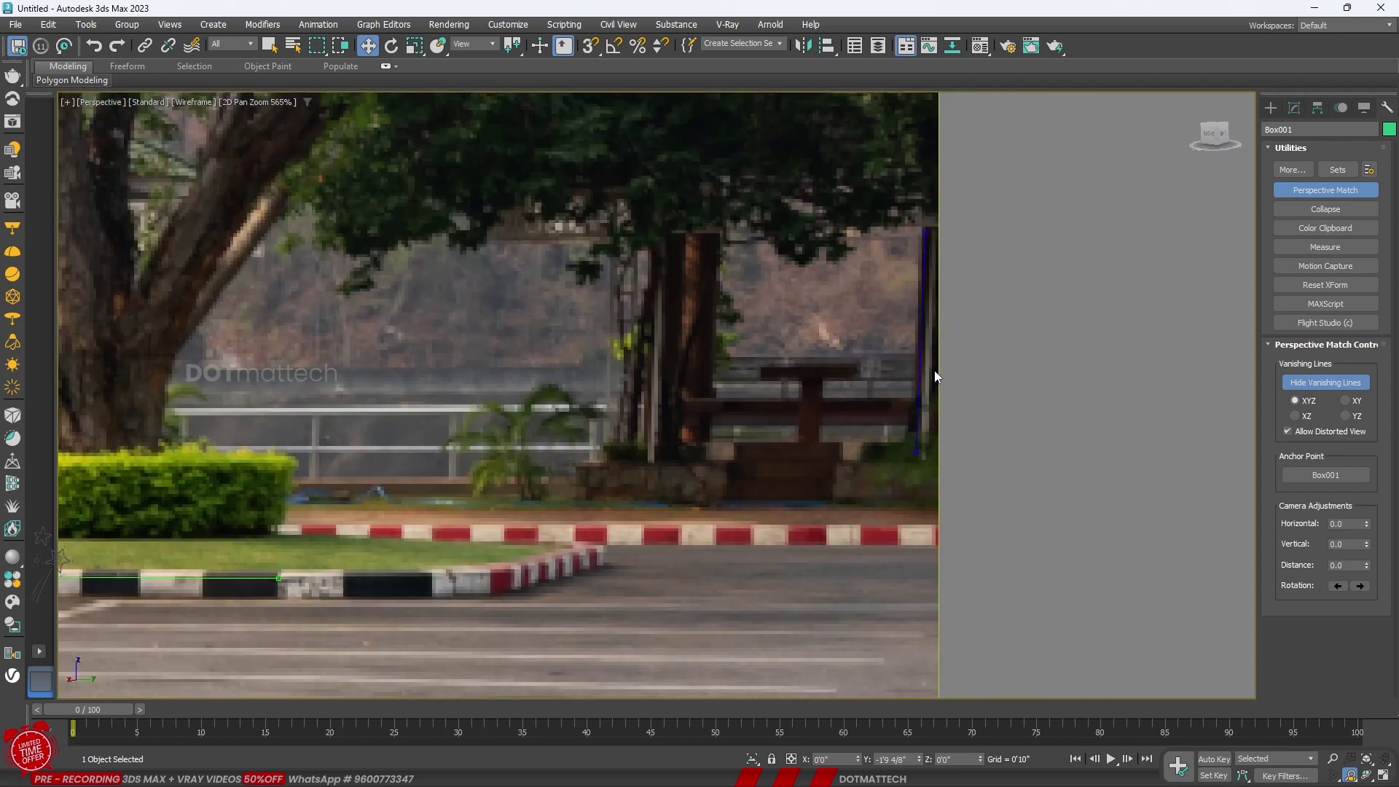
{"action": "scroll", "coordinate": [940, 390], "scroll_direction": "down", "scroll_amount": 2}
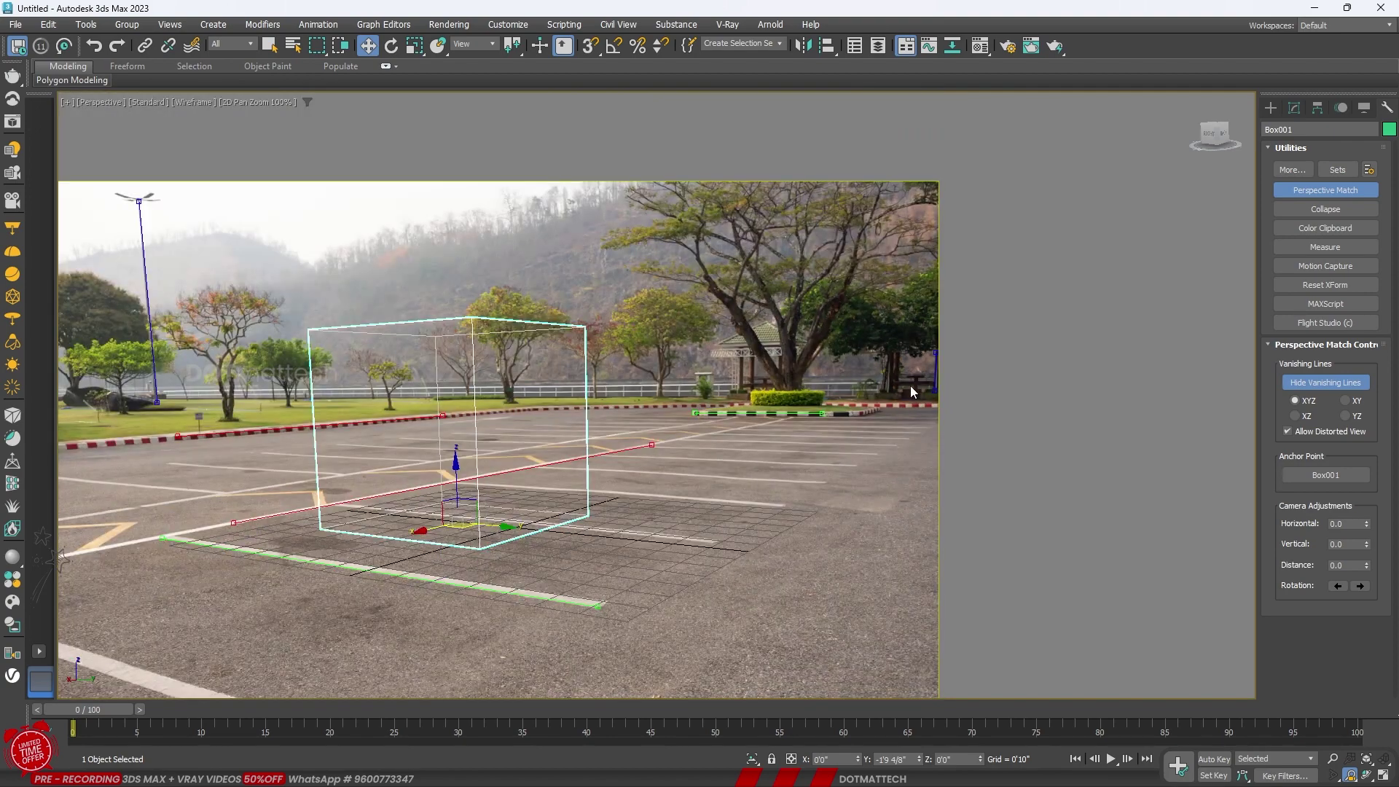
{"action": "scroll", "coordinate": [911, 386], "scroll_direction": "down", "scroll_amount": 2}
{"action": "scroll", "coordinate": [350, 487], "scroll_direction": "up", "scroll_amount": 2}
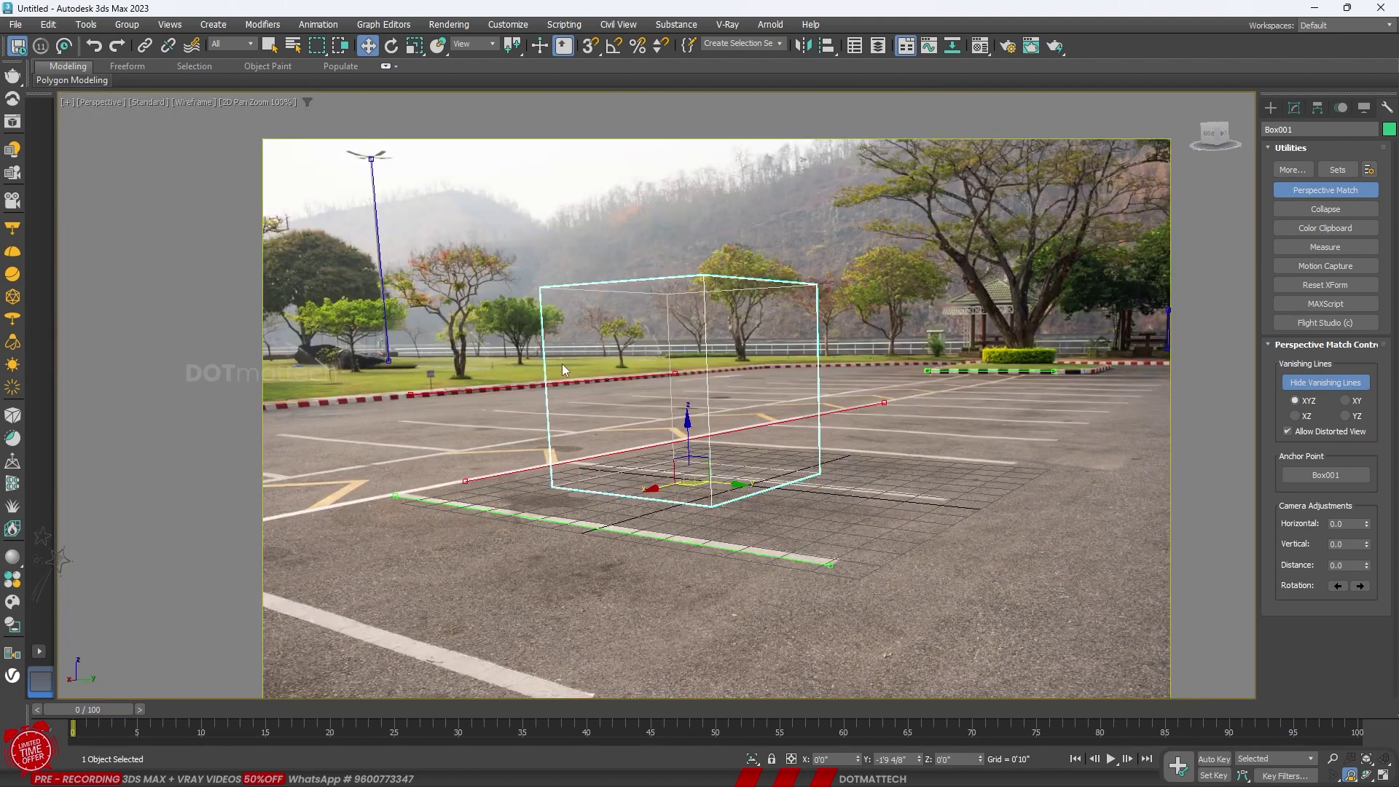
{"action": "scroll", "coordinate": [1079, 311], "scroll_direction": "up", "scroll_amount": 3}
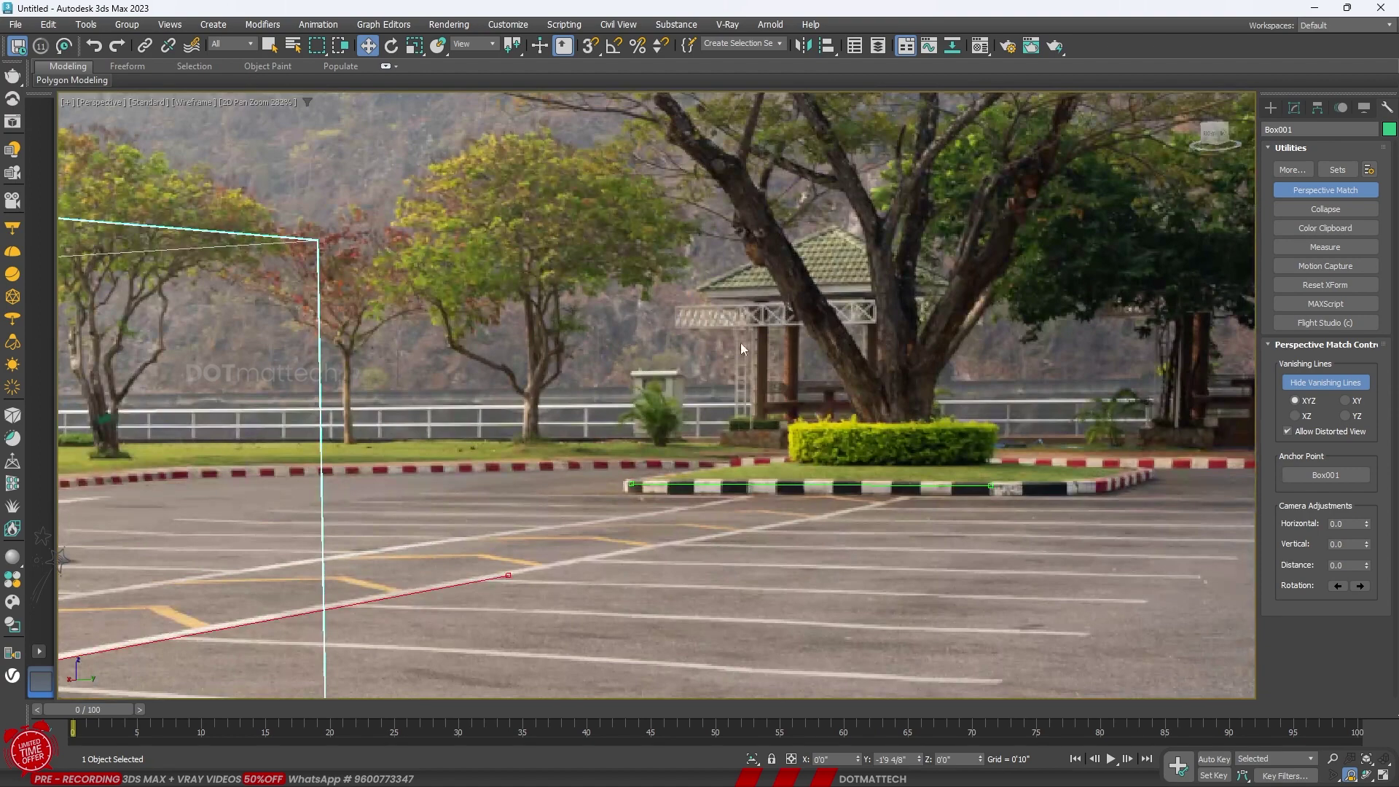
{"action": "scroll", "coordinate": [745, 435], "scroll_direction": "down", "scroll_amount": 1}
Move the right vertical line onto the pavilion post, fine-tune it and zoom back out
{"action": "left_click_drag", "start_coordinate": [1120, 371], "coordinate": [808, 405]}
{"action": "scroll", "coordinate": [735, 349], "scroll_direction": "up", "scroll_amount": 2}
{"action": "scroll", "coordinate": [693, 396], "scroll_direction": "up", "scroll_amount": 3}
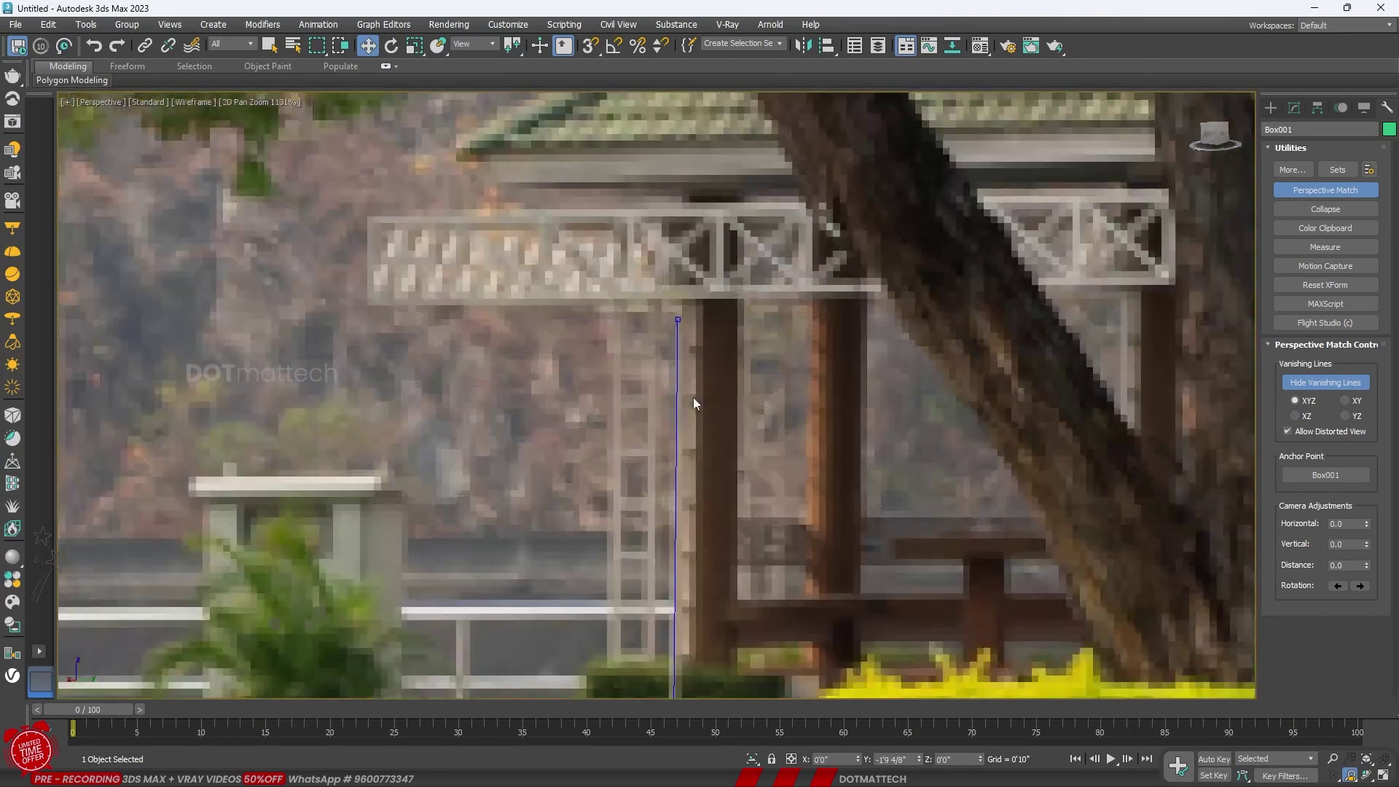
{"action": "scroll", "coordinate": [693, 397], "scroll_direction": "down", "scroll_amount": 1}
{"action": "left_click_drag", "start_coordinate": [681, 392], "coordinate": [705, 386]}
{"action": "scroll", "coordinate": [705, 387], "scroll_direction": "down", "scroll_amount": 6}
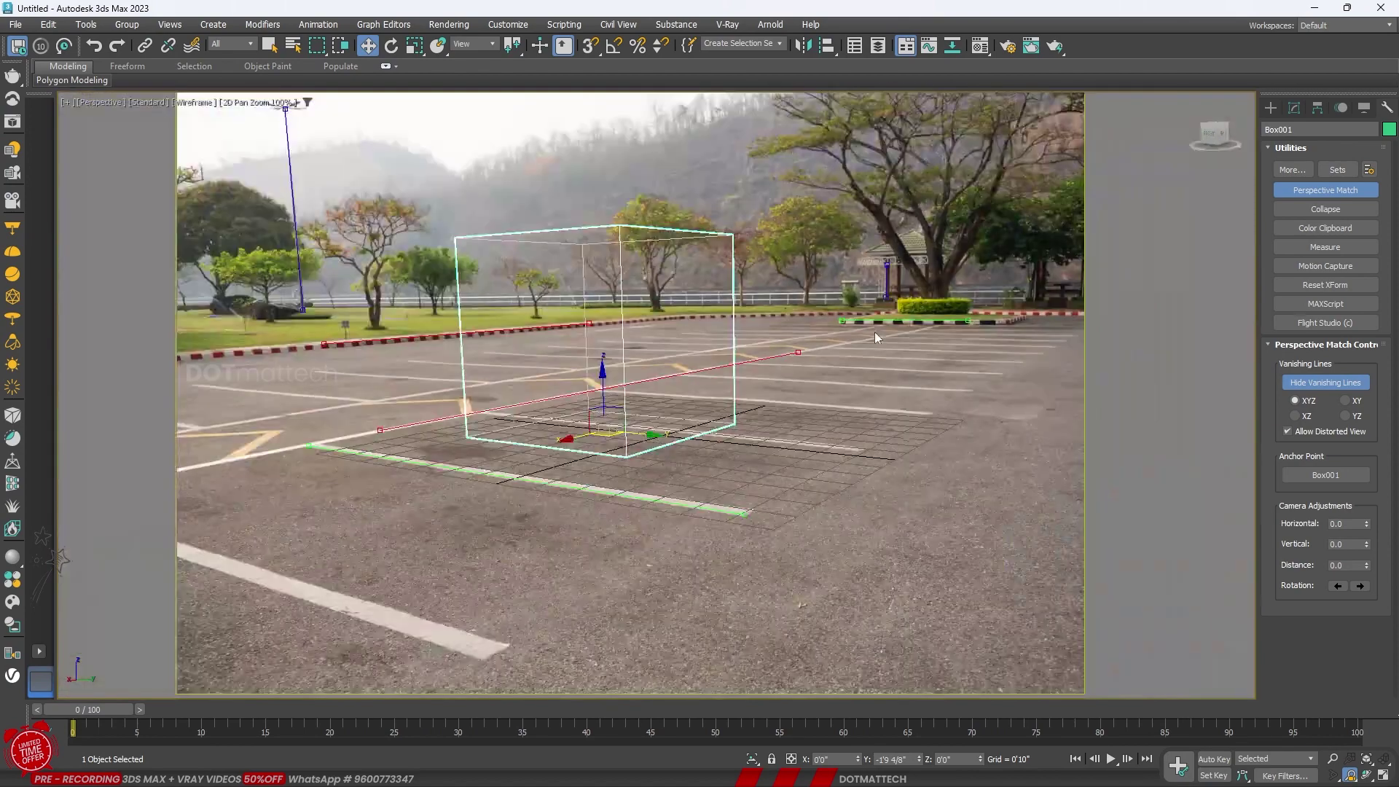
{"action": "scroll", "coordinate": [620, 343], "scroll_direction": "down", "scroll_amount": 1}
{"action": "scroll", "coordinate": [293, 230], "scroll_direction": "up", "scroll_amount": 1}
{"action": "scroll", "coordinate": [487, 215], "scroll_direction": "down", "scroll_amount": 1}
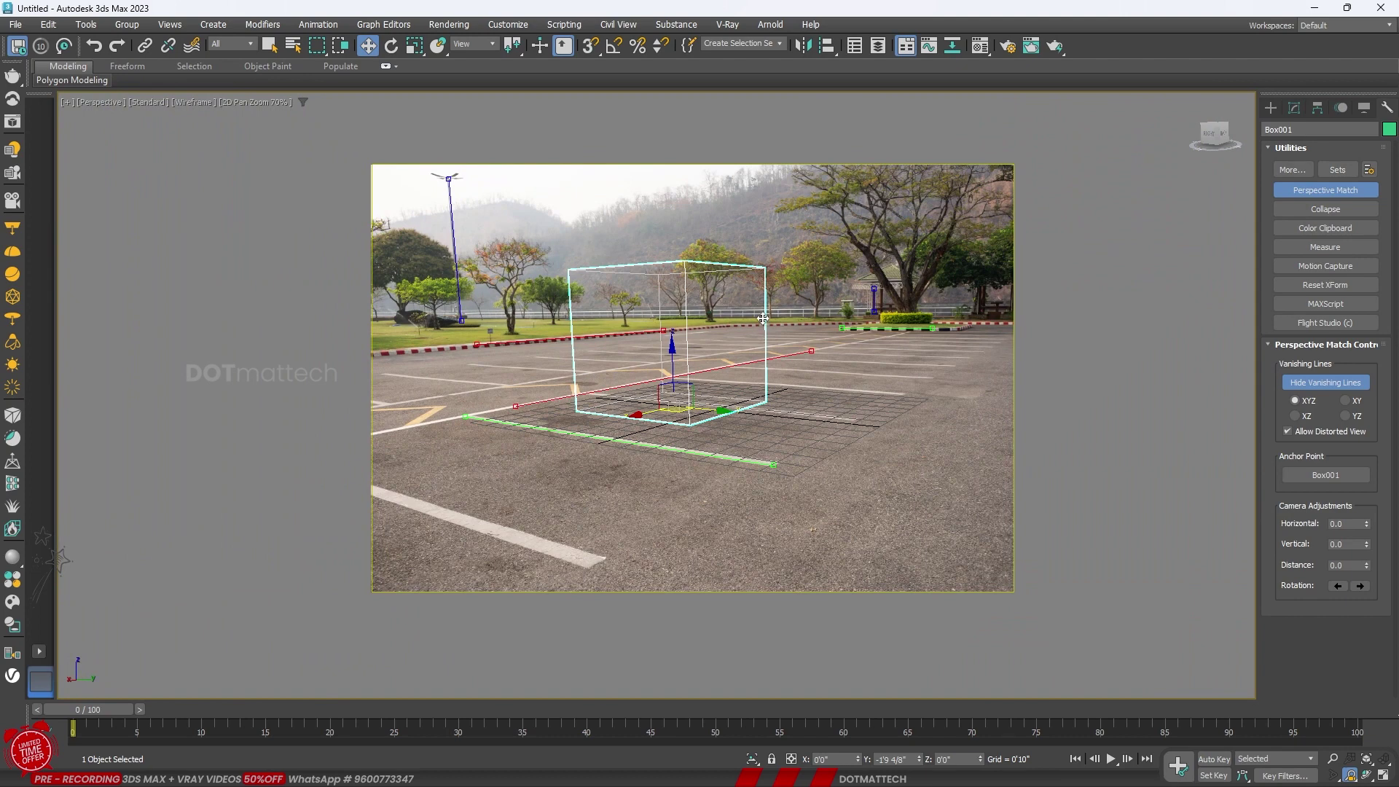
Switch the viewport to Default Shading and slide the green box sideways along Y
{"action": "key", "text": "F3"}
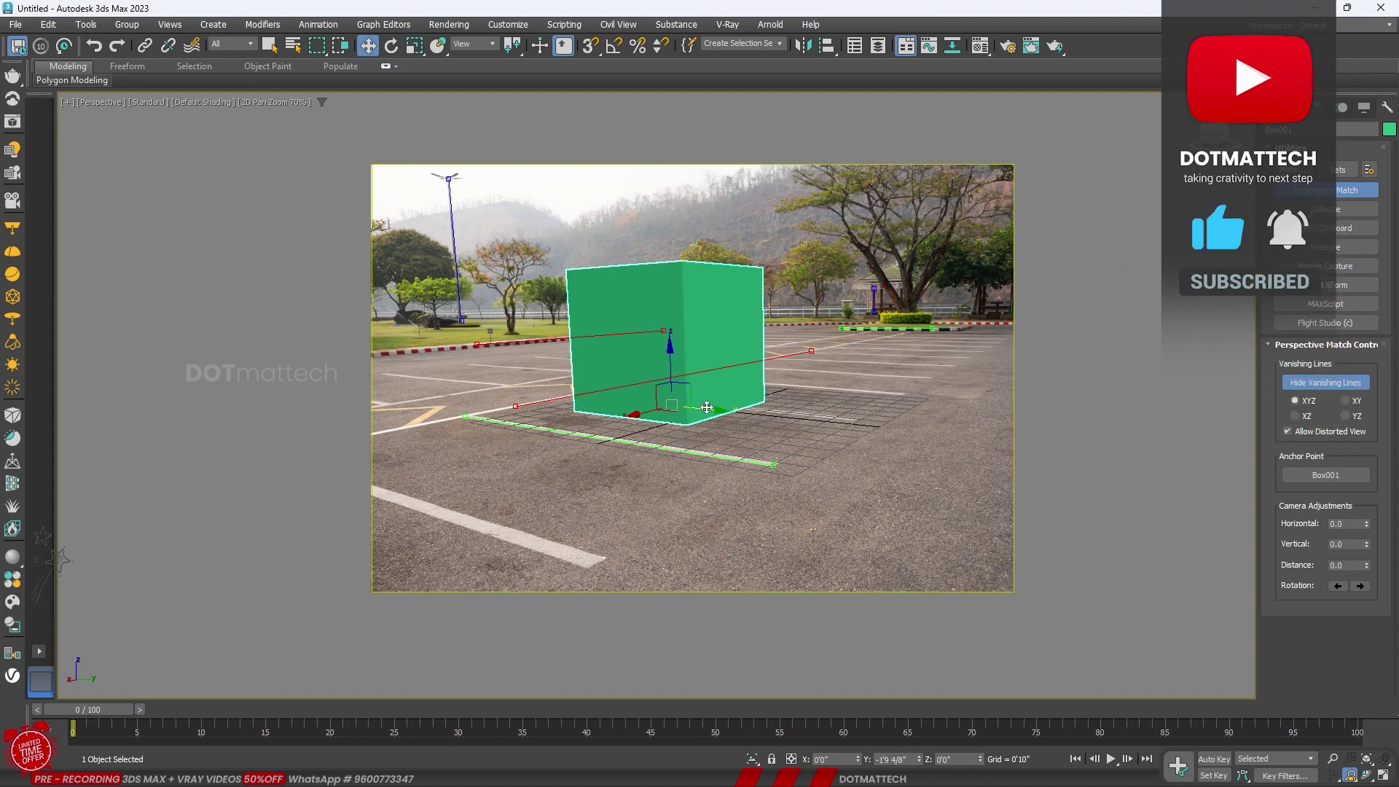
{"action": "left_click_drag", "start_coordinate": [669, 417], "coordinate": [583, 400]}
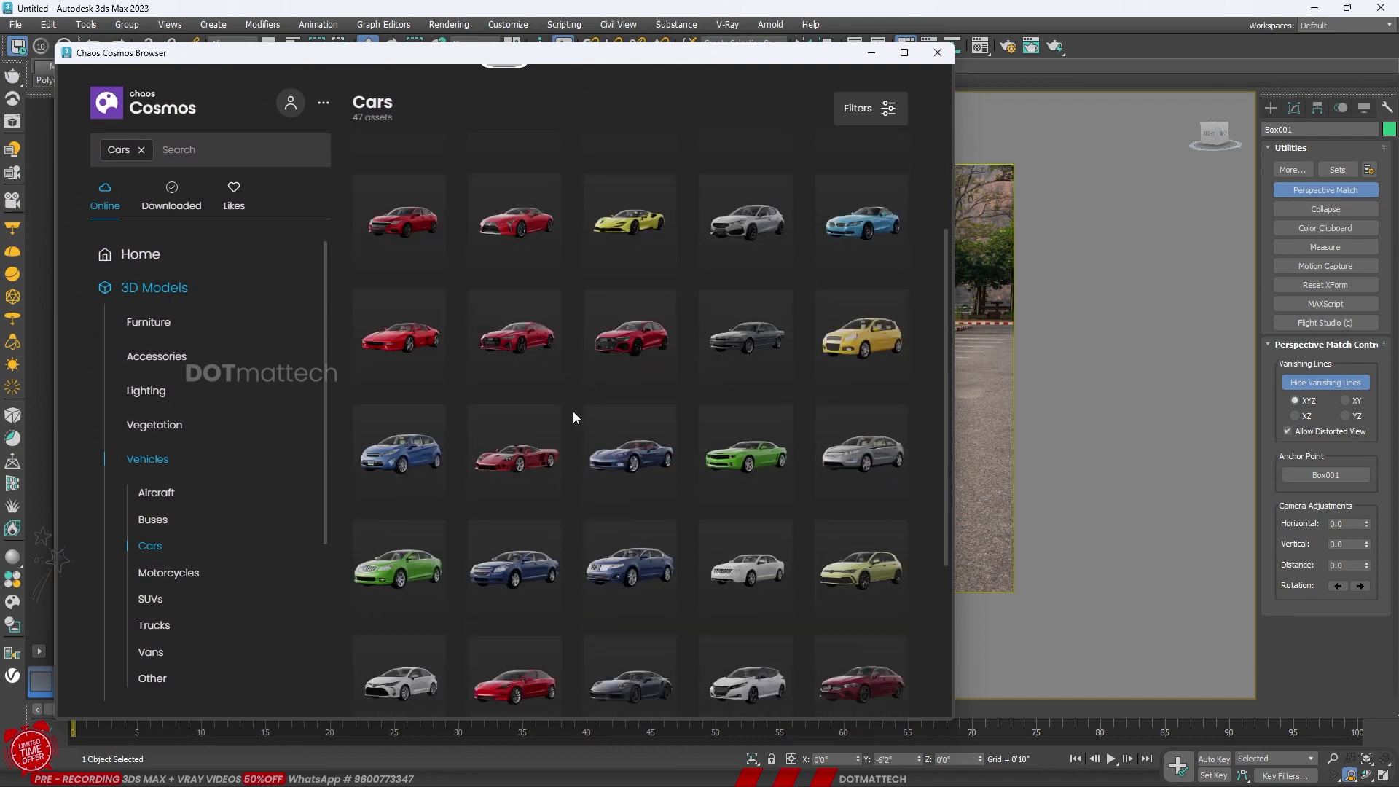
Download the white-sweater standing man from People > Standing and show the Downloaded assets
{"action": "scroll", "coordinate": [574, 416], "scroll_direction": "down", "scroll_amount": 4}
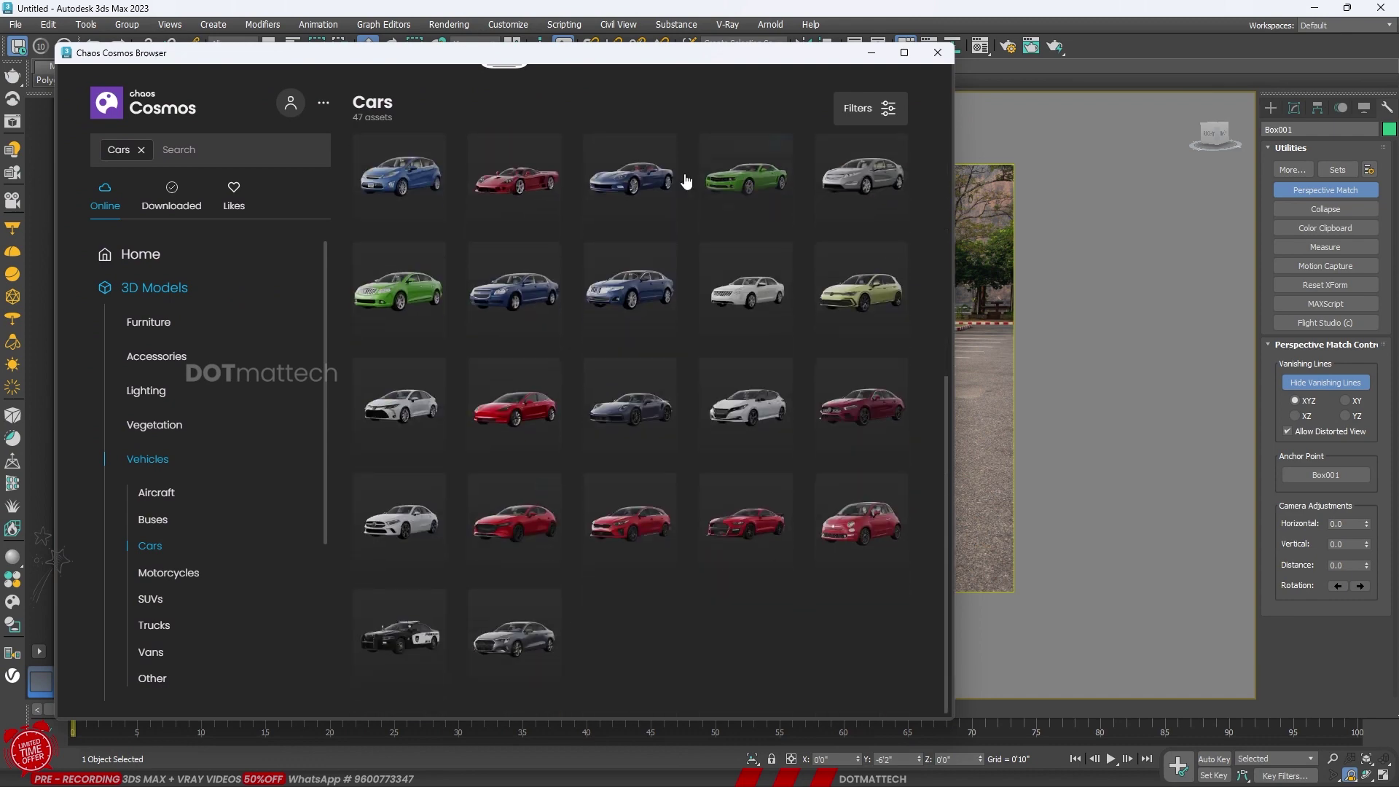
{"action": "scroll", "coordinate": [697, 503], "scroll_direction": "up", "scroll_amount": 3}
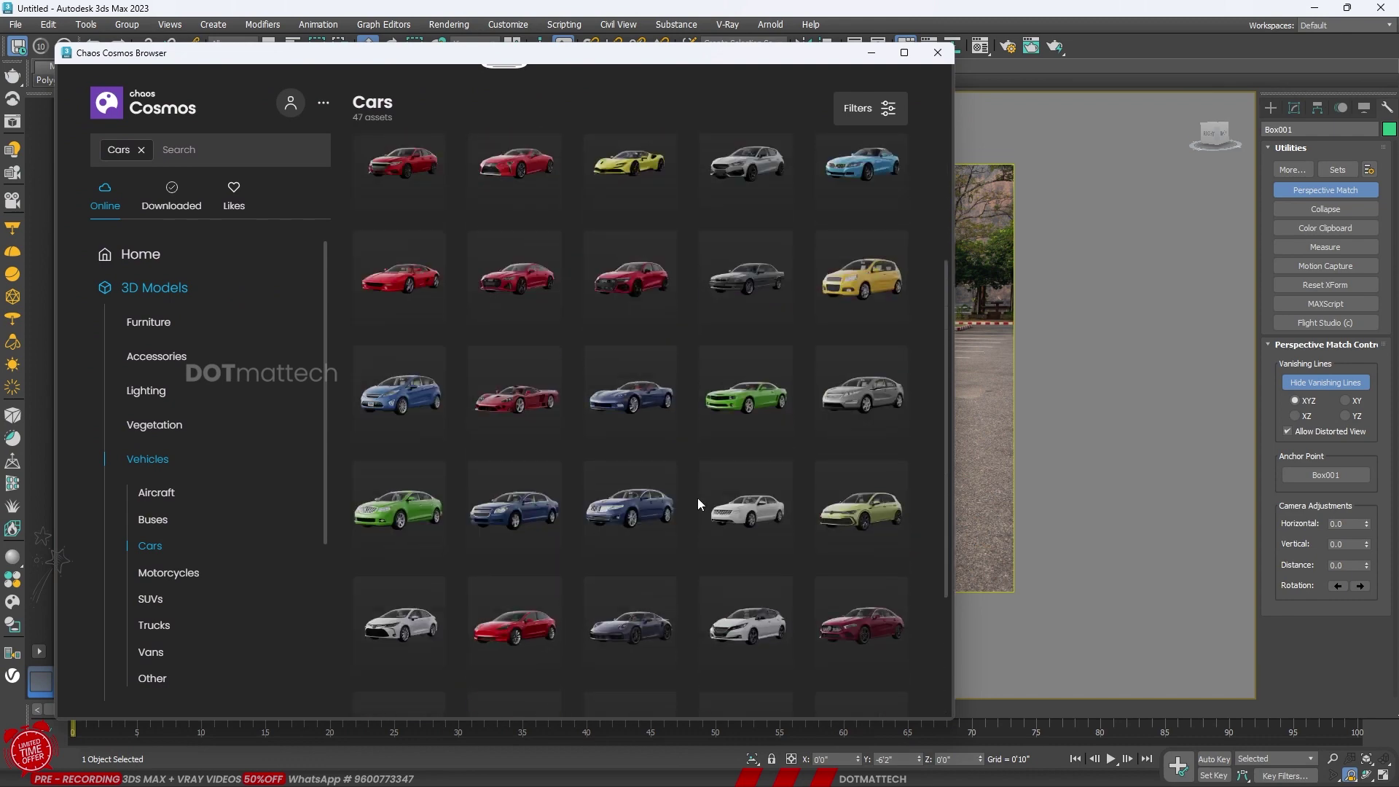
{"action": "scroll", "coordinate": [697, 497], "scroll_direction": "up", "scroll_amount": 5}
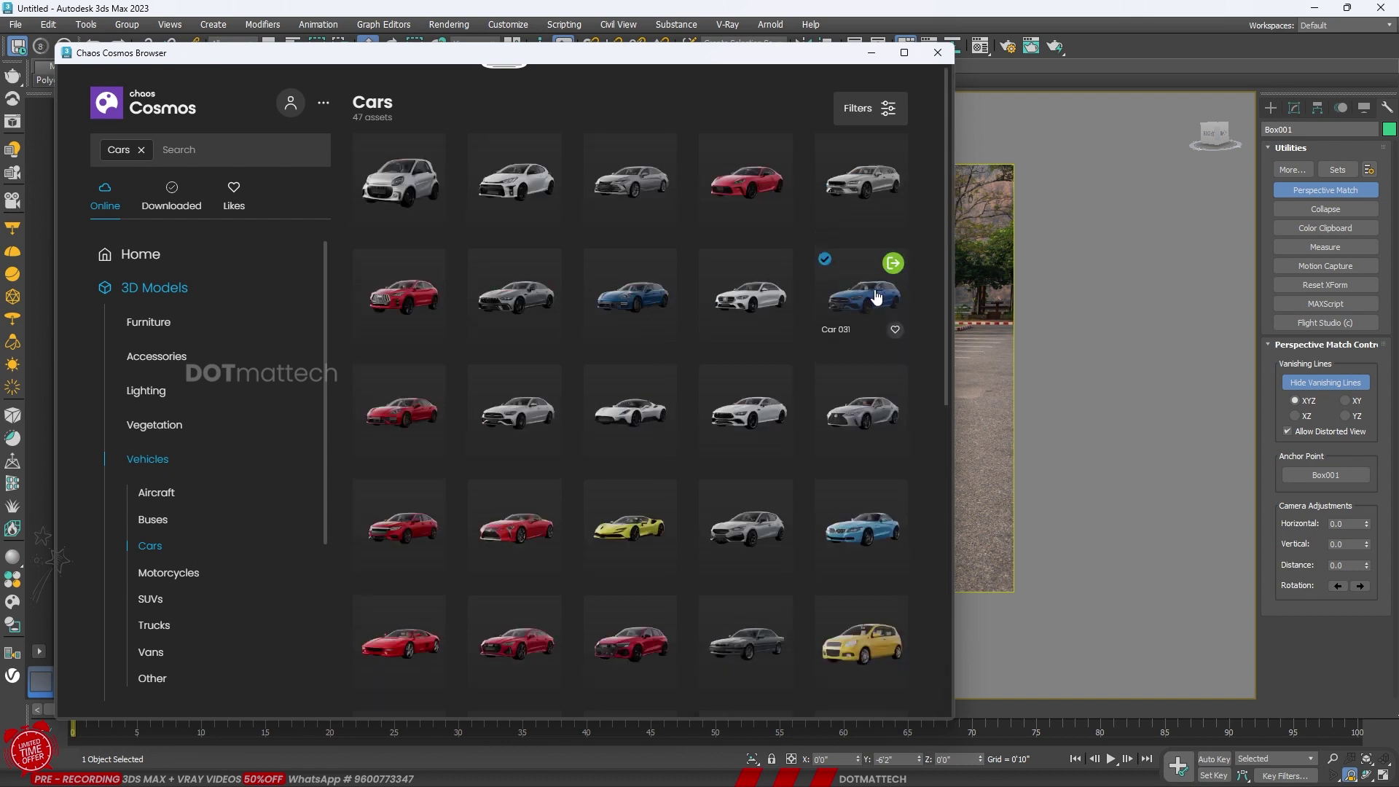
{"action": "scroll", "coordinate": [175, 328], "scroll_direction": "down", "scroll_amount": 3}
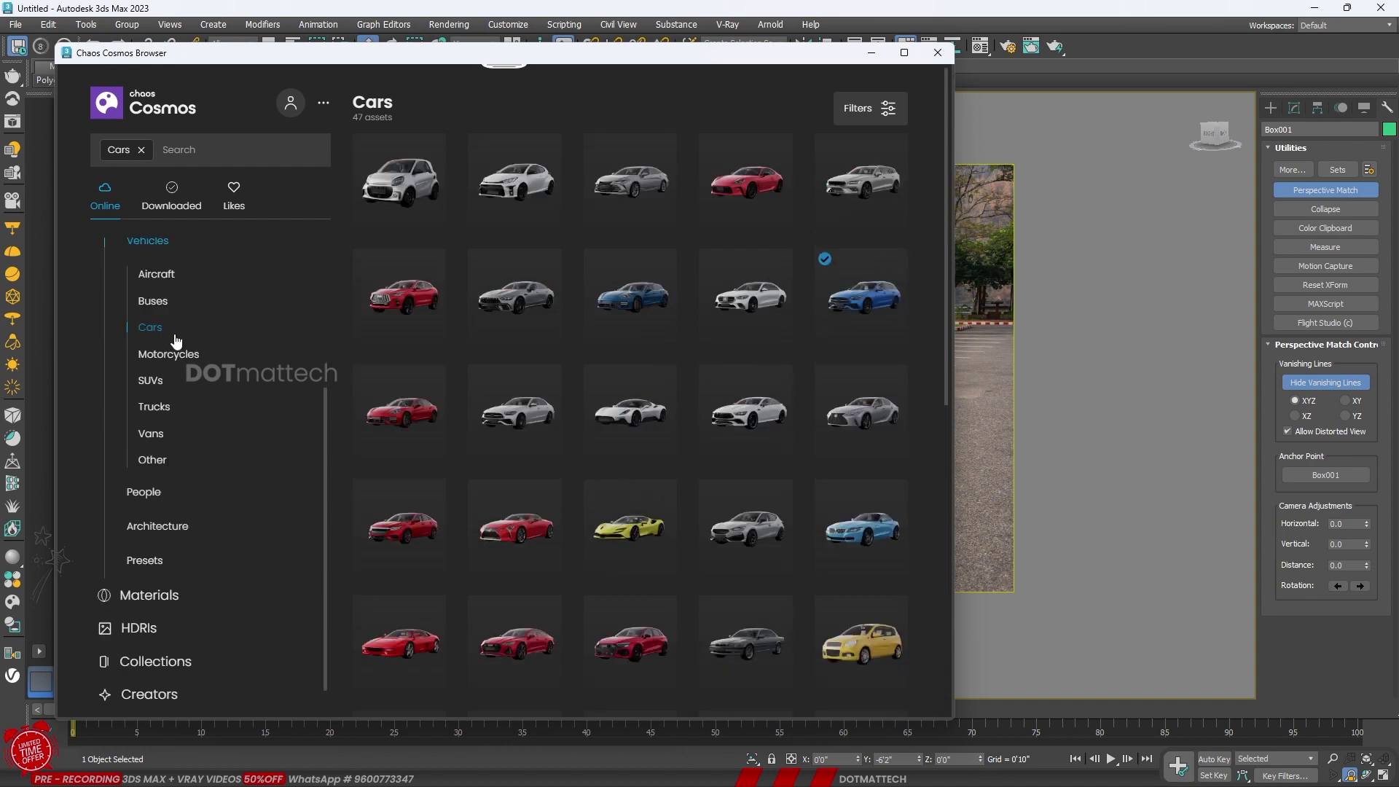
{"action": "left_click", "coordinate": [144, 483]}
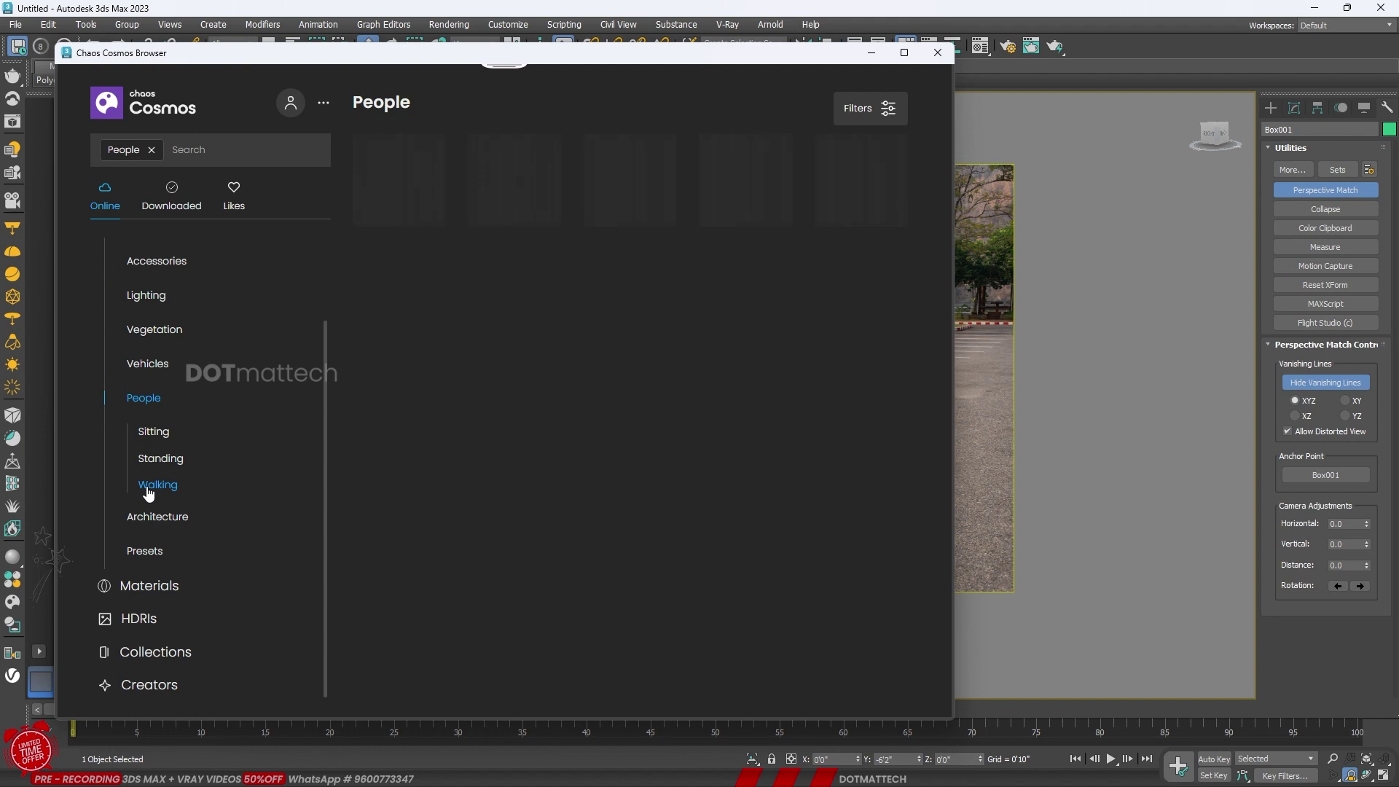
{"action": "left_click", "coordinate": [161, 459]}
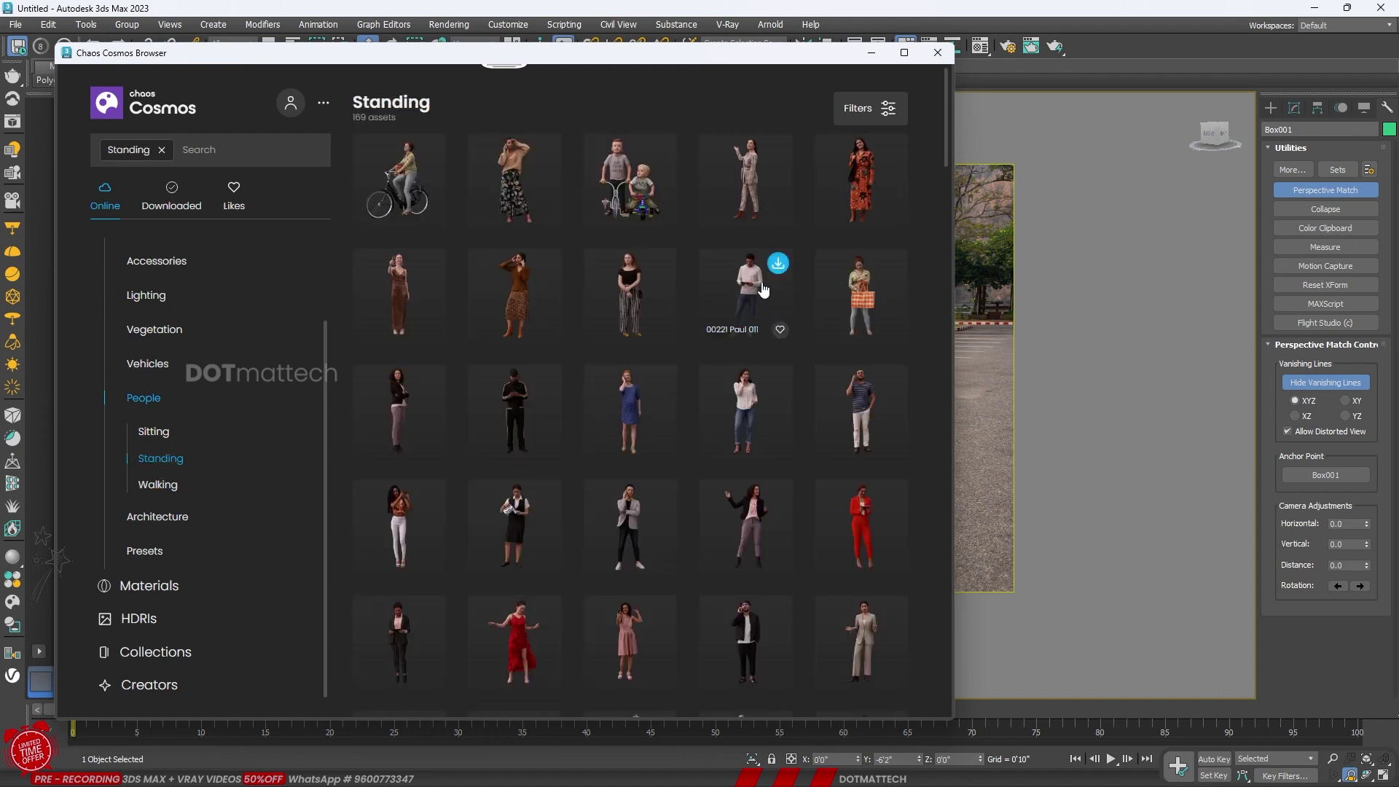
{"action": "left_click", "coordinate": [779, 265]}
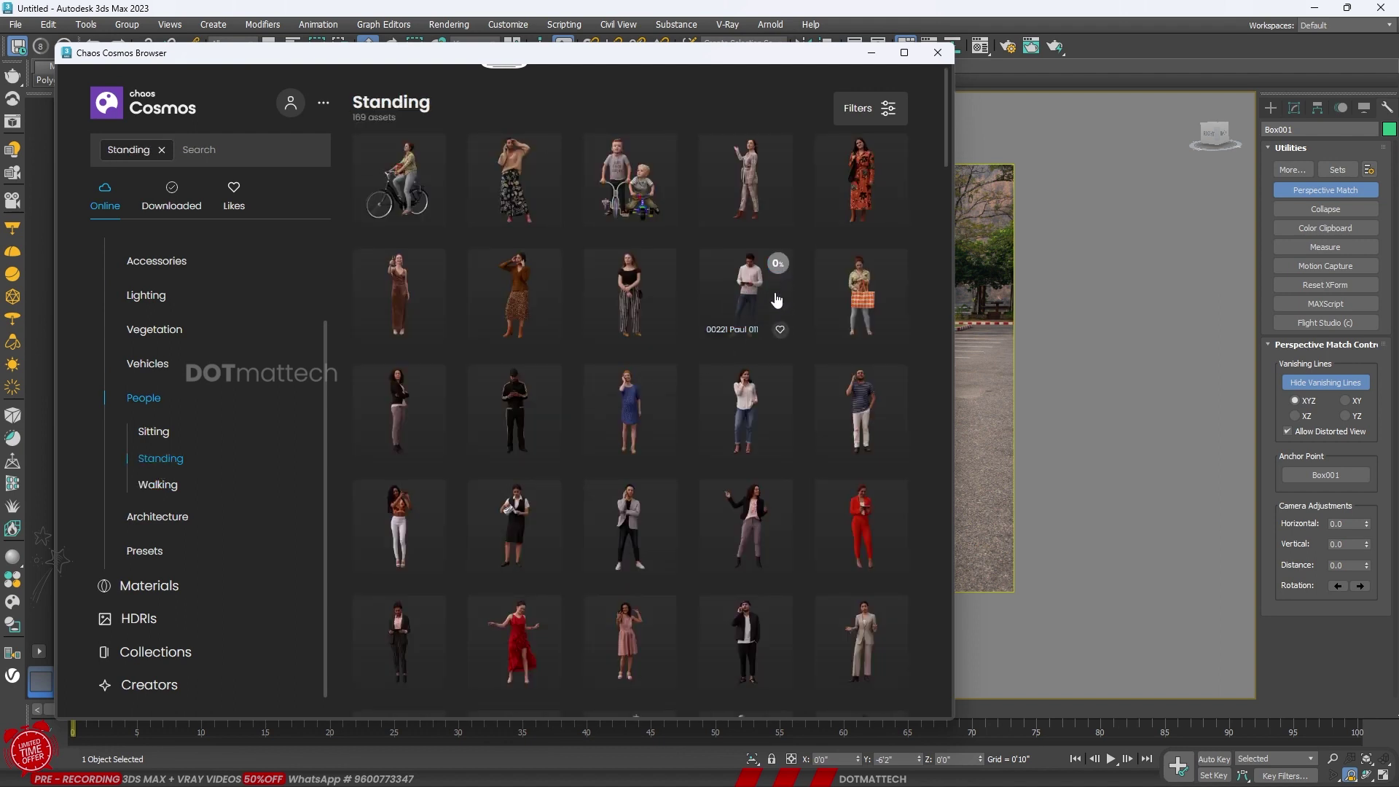
{"action": "left_click", "coordinate": [170, 198]}
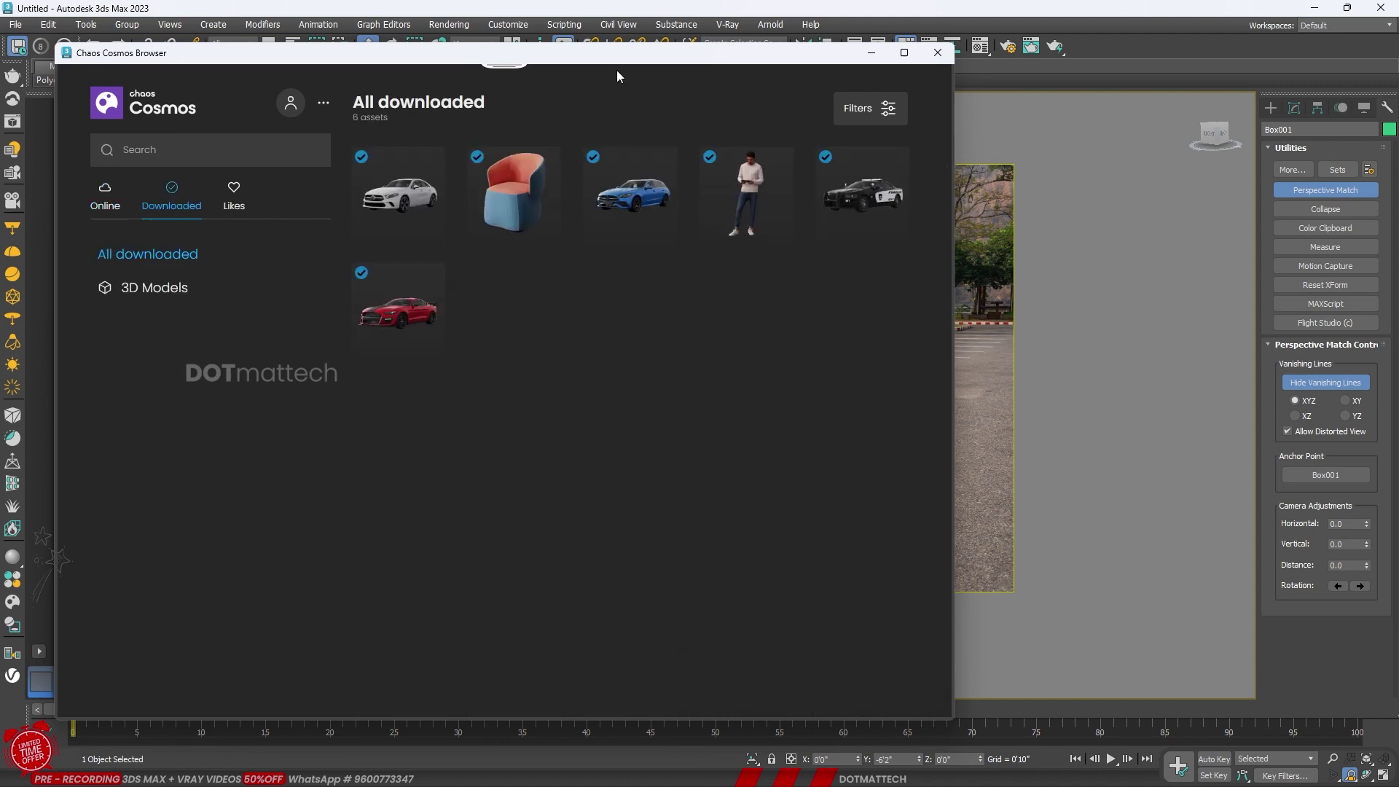
{"action": "left_click_drag", "start_coordinate": [608, 55], "coordinate": [237, 119]}
Drag the standing man into the viewport and move him onto the ground beside the box
{"action": "left_click_drag", "start_coordinate": [385, 258], "coordinate": [731, 542]}
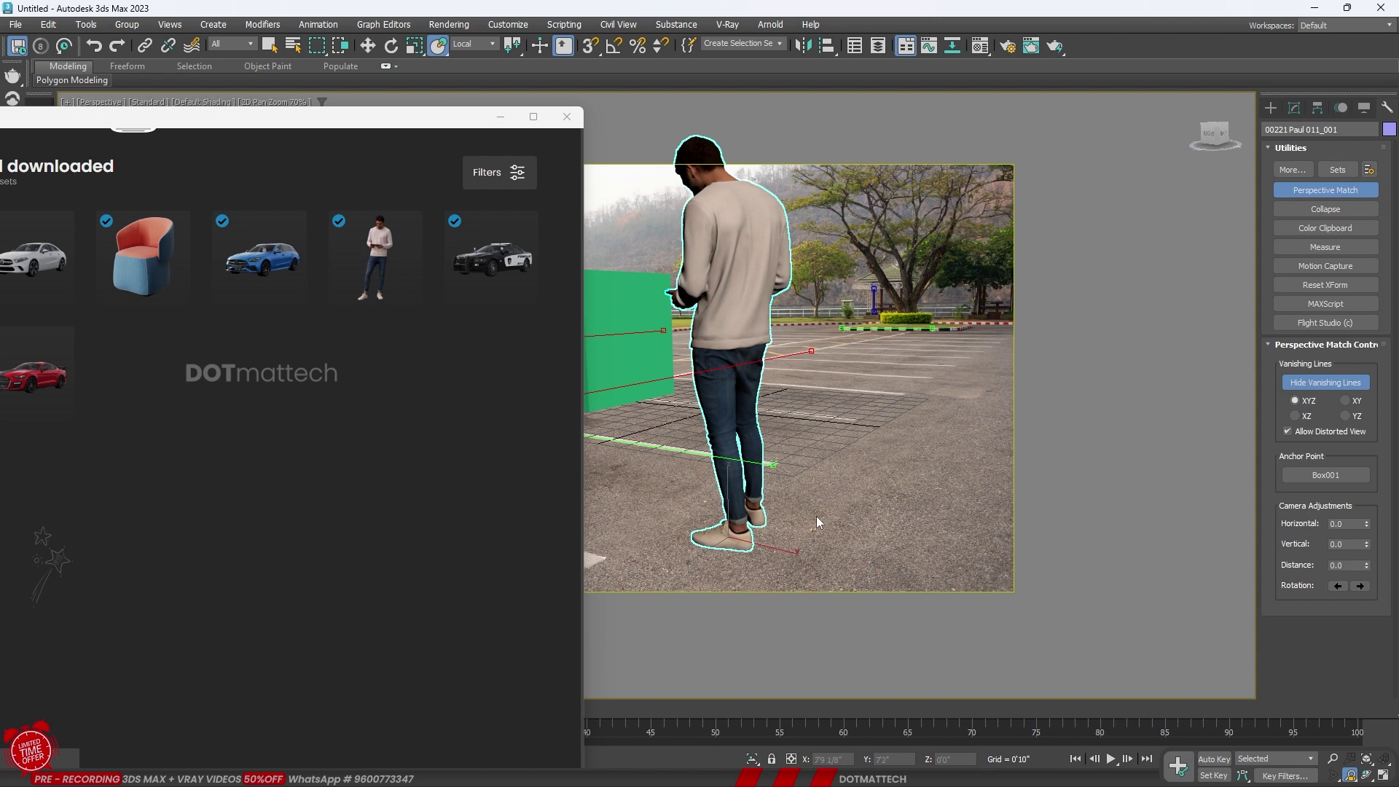
{"action": "key", "text": "w"}
{"action": "mouse_move", "coordinate": [731, 562]}
{"action": "left_mouse_down"}
{"action": "mouse_move", "coordinate": [661, 421]}
{"action": "mouse_move", "coordinate": [780, 482]}
{"action": "left_mouse_up"}
{"action": "mouse_move", "coordinate": [462, 126]}
{"action": "left_mouse_down"}
{"action": "mouse_move", "coordinate": [149, 295]}
{"action": "mouse_move", "coordinate": [305, 279]}
{"action": "left_mouse_up"}
{"action": "mouse_move", "coordinate": [790, 472]}
{"action": "left_mouse_down"}
{"action": "mouse_move", "coordinate": [952, 462]}
{"action": "mouse_move", "coordinate": [837, 437]}
{"action": "mouse_move", "coordinate": [756, 525]}
{"action": "mouse_move", "coordinate": [728, 527]}
{"action": "mouse_move", "coordinate": [887, 369]}
{"action": "mouse_move", "coordinate": [968, 346]}
{"action": "mouse_move", "coordinate": [799, 447]}
{"action": "mouse_move", "coordinate": [787, 470]}
{"action": "mouse_move", "coordinate": [867, 475]}
{"action": "left_mouse_up"}
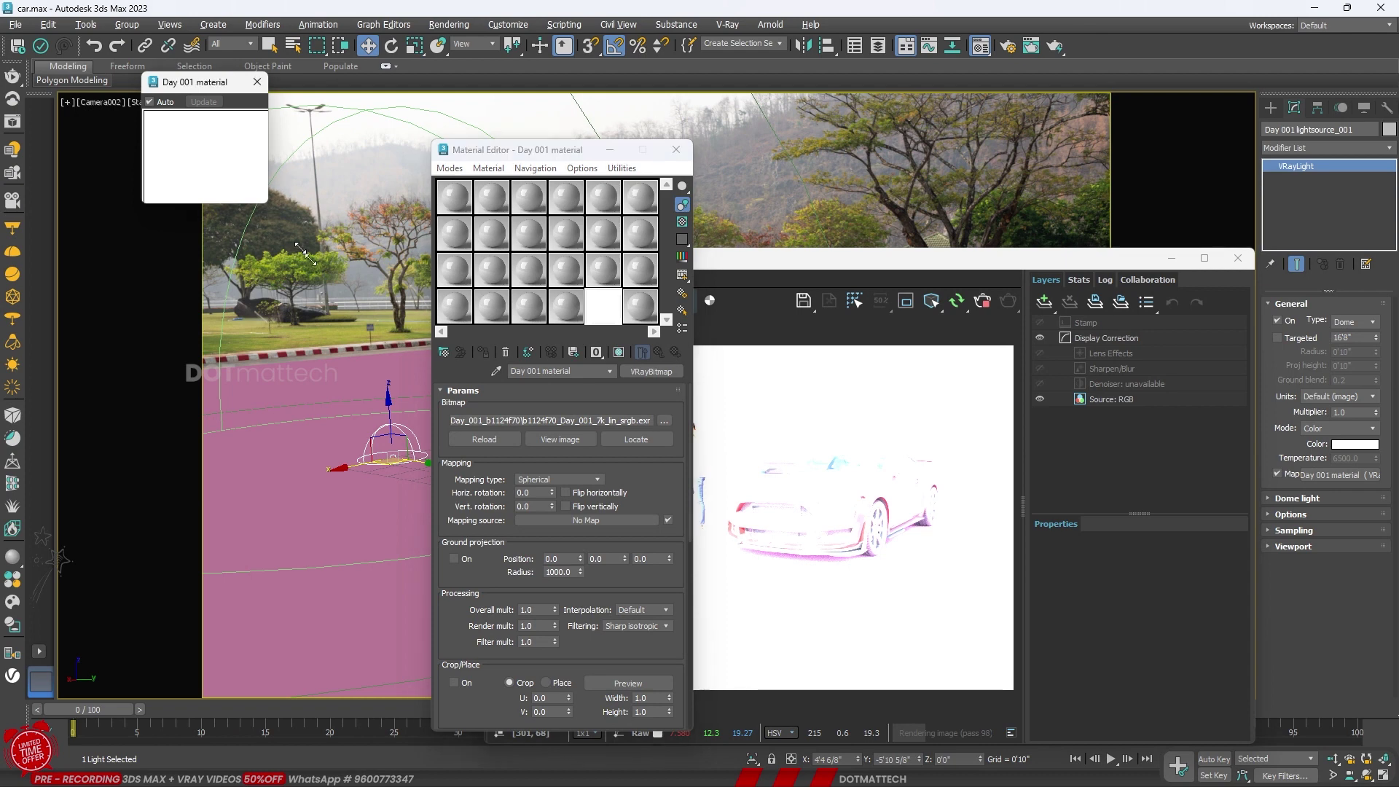
Close the material preview and set the HDRI map's Overall mult to 0.2
{"action": "left_click_drag", "start_coordinate": [271, 208], "coordinate": [411, 346]}
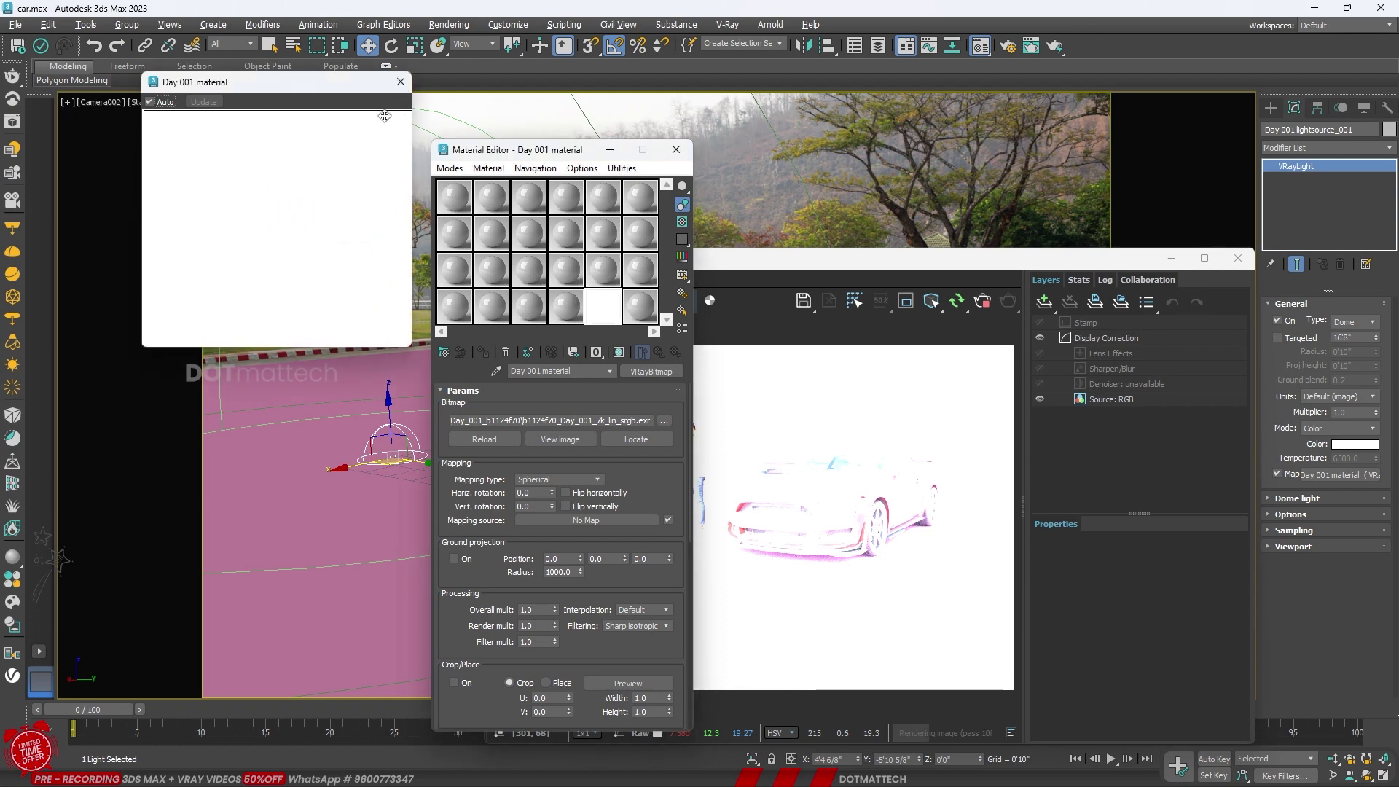
{"action": "left_click", "coordinate": [401, 82]}
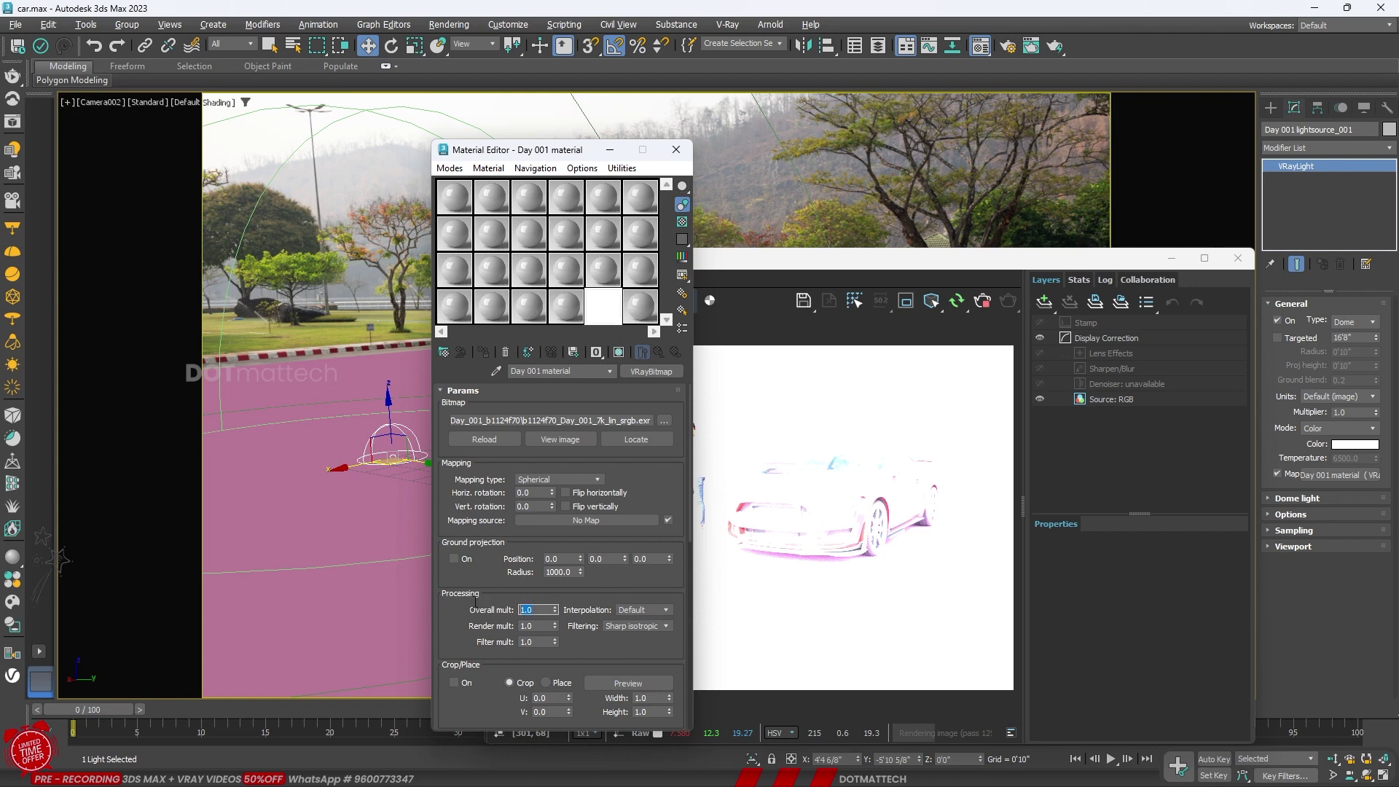
{"action": "type", "text": "2"}
{"action": "key", "text": "Tab"}
{"action": "type", "text": ".2"}
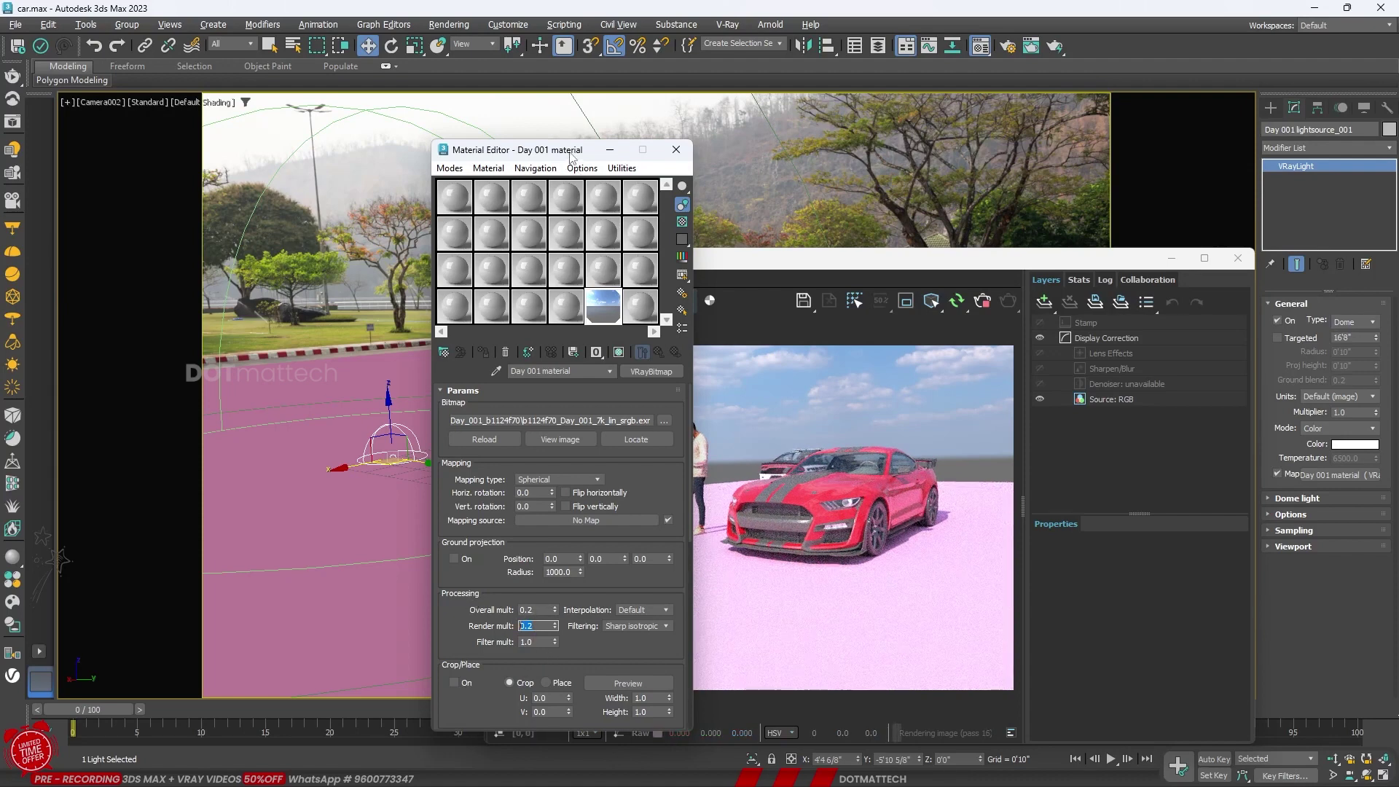
{"action": "left_click_drag", "start_coordinate": [571, 155], "coordinate": [411, 150]}
Lower the HDRI map's Overall and Render multipliers to 0.05
{"action": "left_click", "coordinate": [368, 605]}
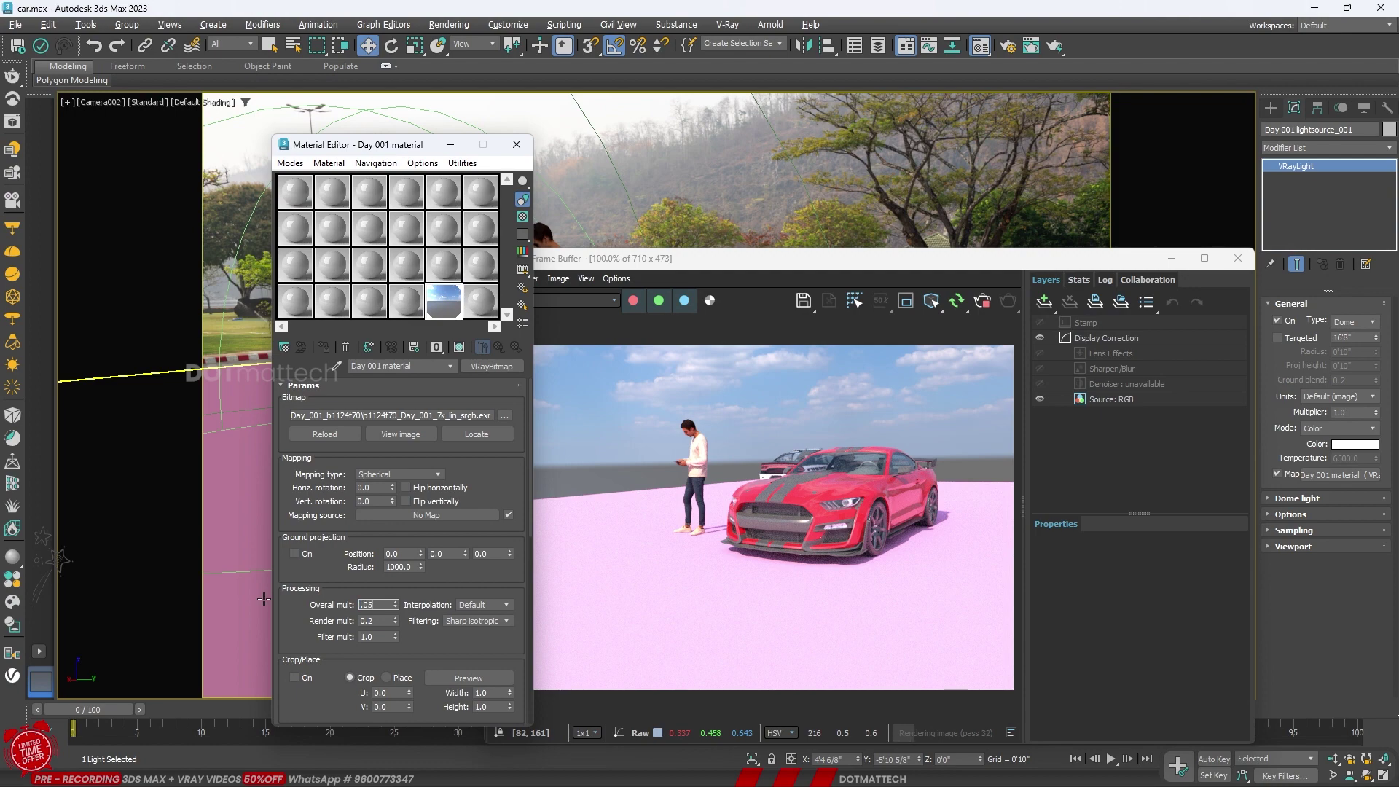
{"action": "key", "text": "Tab"}
{"action": "type", "text": ".05"}
{"action": "key", "text": "Return"}
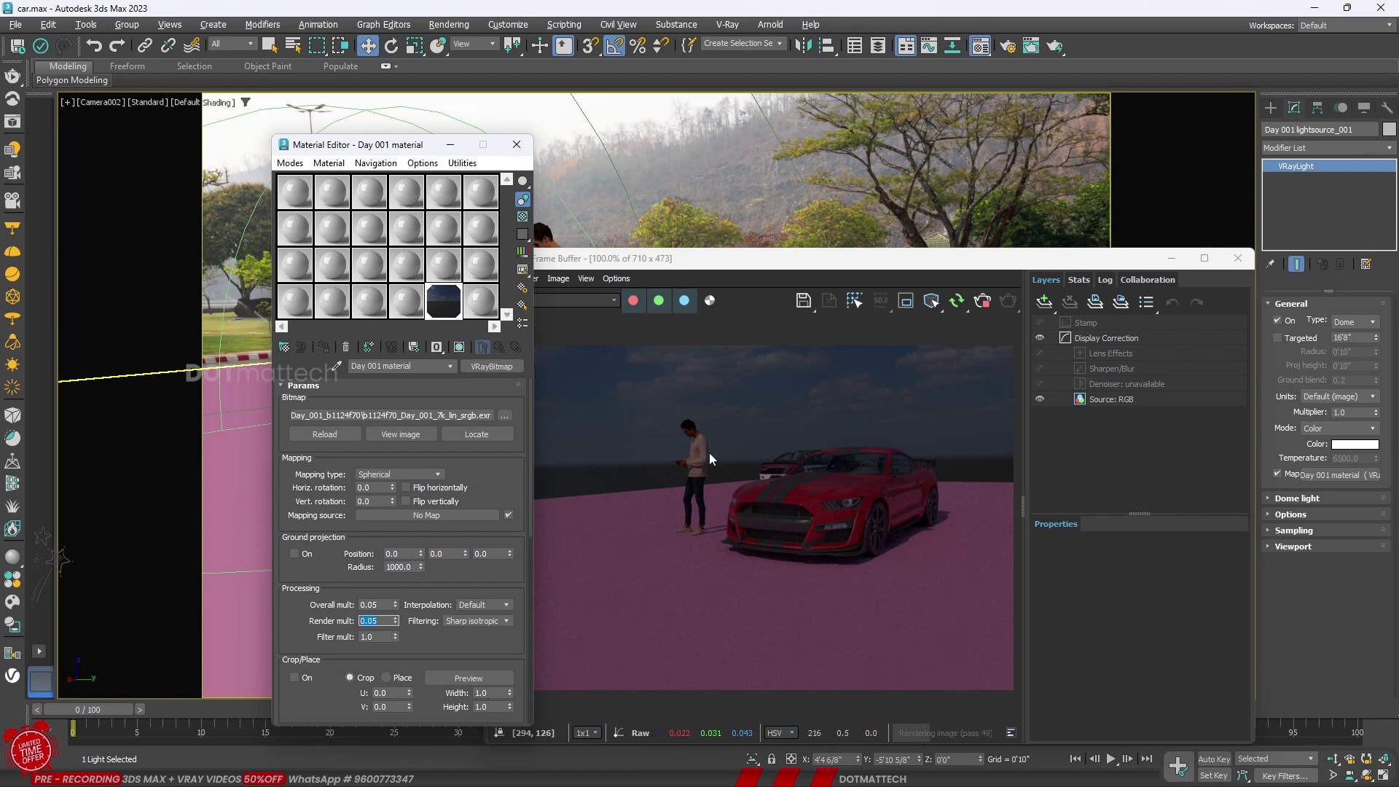
{"action": "scroll", "coordinate": [852, 505], "scroll_direction": "up", "scroll_amount": 2}
{"action": "scroll", "coordinate": [870, 510], "scroll_direction": "down", "scroll_amount": 1}
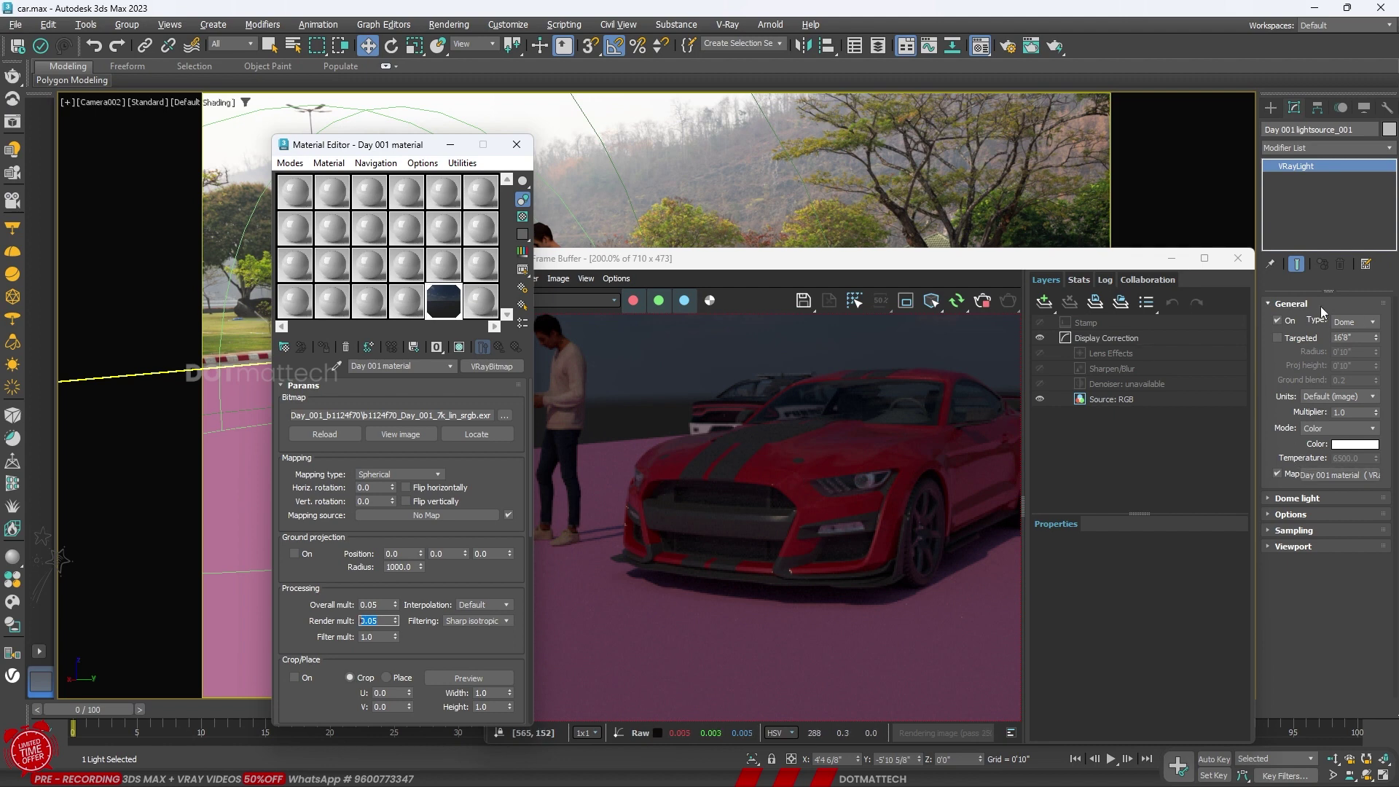
Expand the dome light's Options rollout and check Invisible
{"action": "left_click", "coordinate": [1291, 516]}
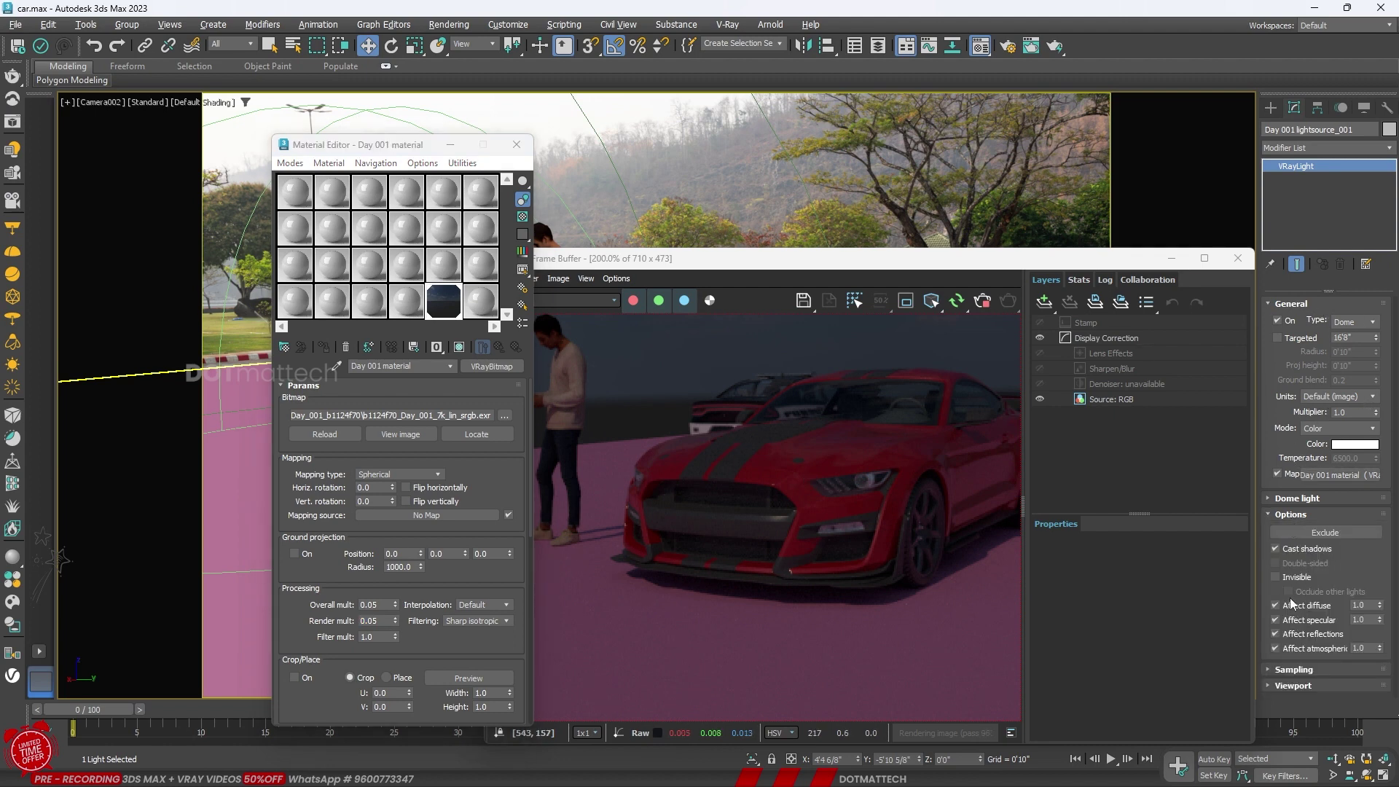
{"action": "left_click", "coordinate": [1287, 577]}
{"action": "scroll", "coordinate": [694, 515], "scroll_direction": "down", "scroll_amount": 1}
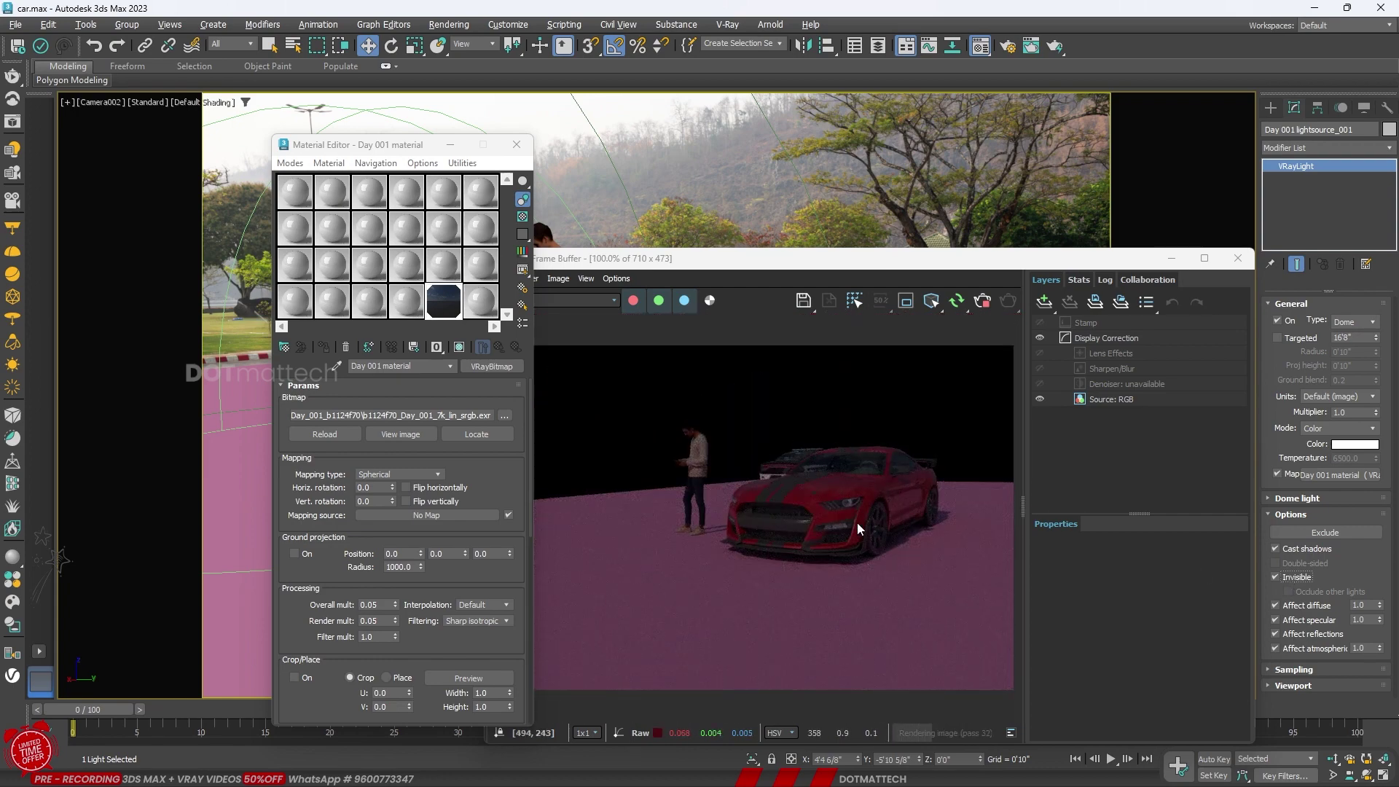
Set the HDRI map's multipliers to 0.06 and rearrange the render and material windows
{"action": "left_click", "coordinate": [382, 604]}
{"action": "type", "text": "06"}
{"action": "key", "text": "Tab"}
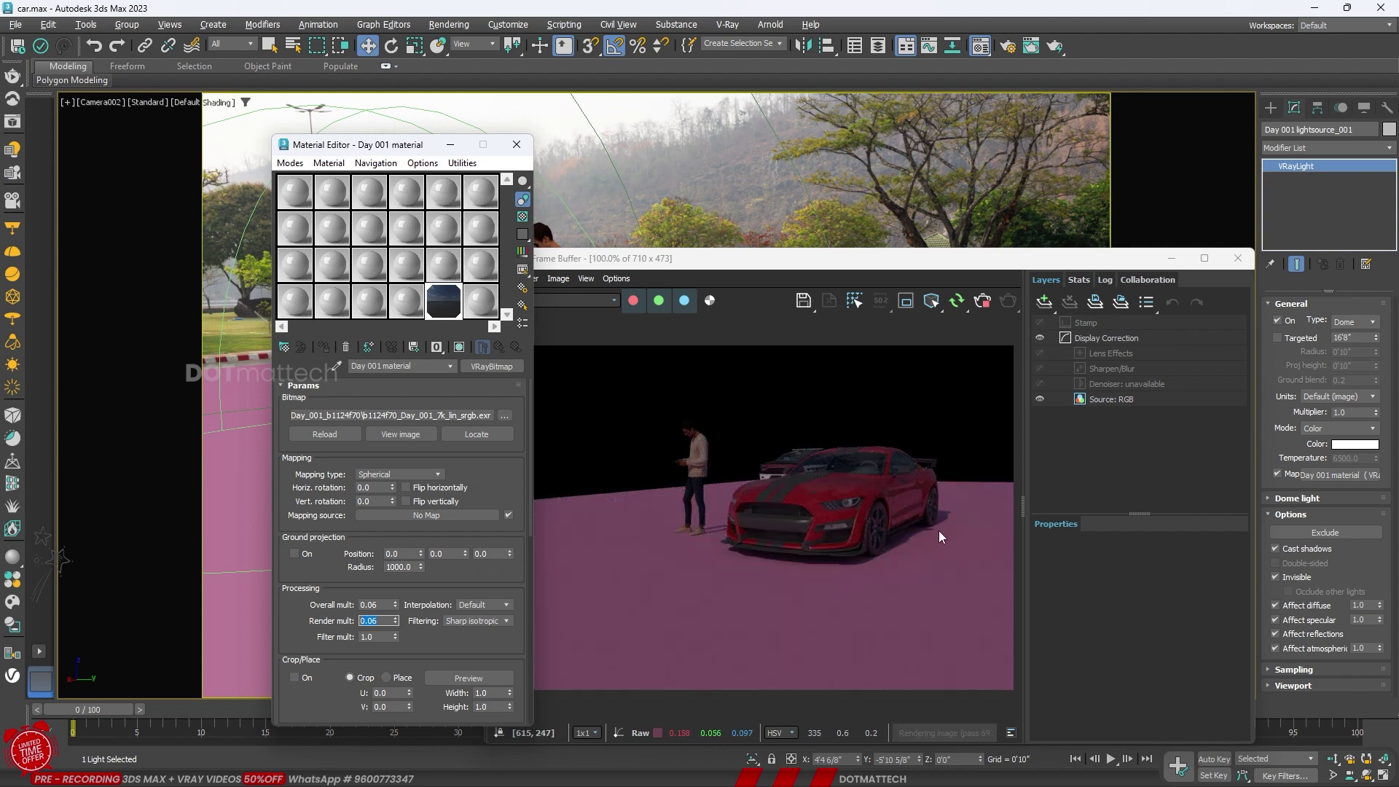
{"action": "left_click_drag", "start_coordinate": [683, 262], "coordinate": [1069, 275]}
{"action": "left_click_drag", "start_coordinate": [416, 151], "coordinate": [212, 139]}
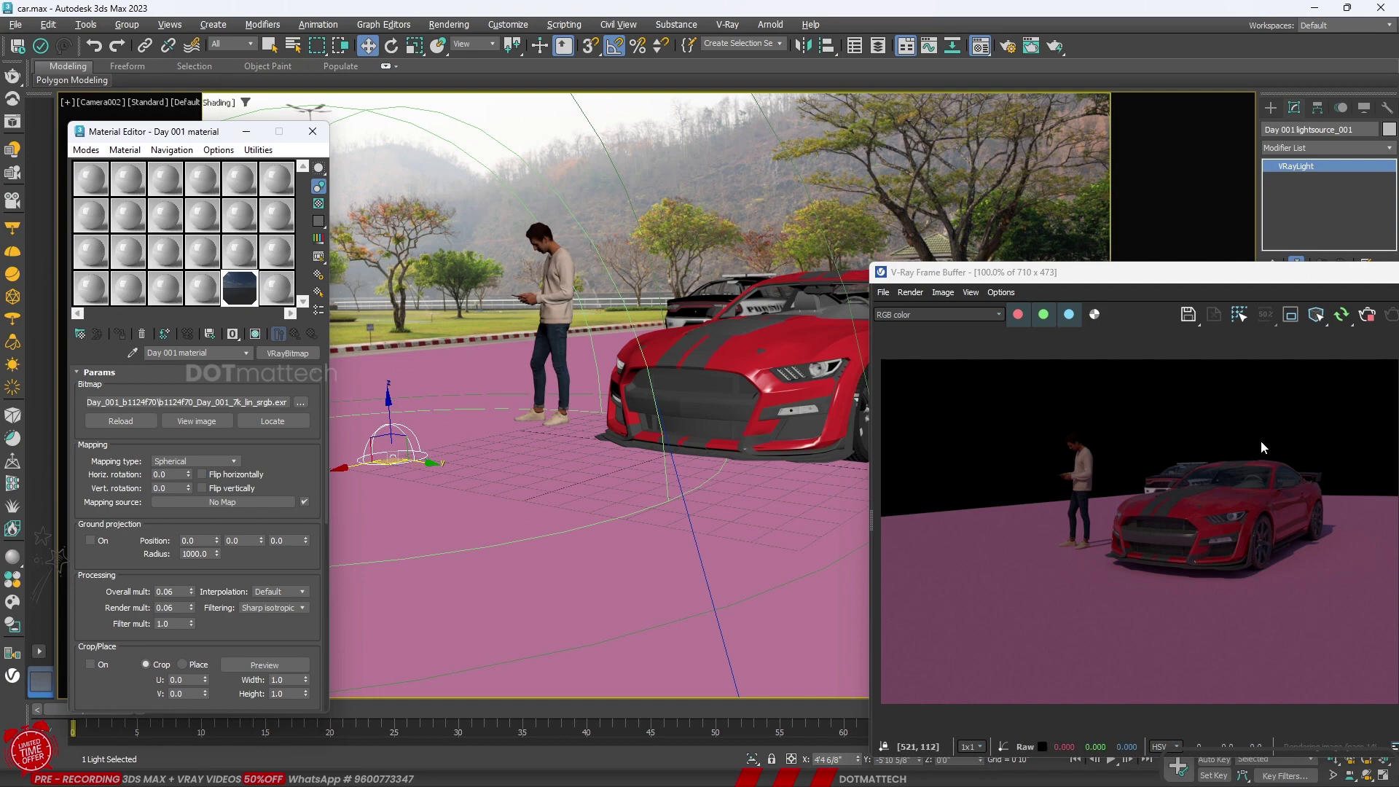
{"action": "left_click_drag", "start_coordinate": [1165, 272], "coordinate": [942, 220]}
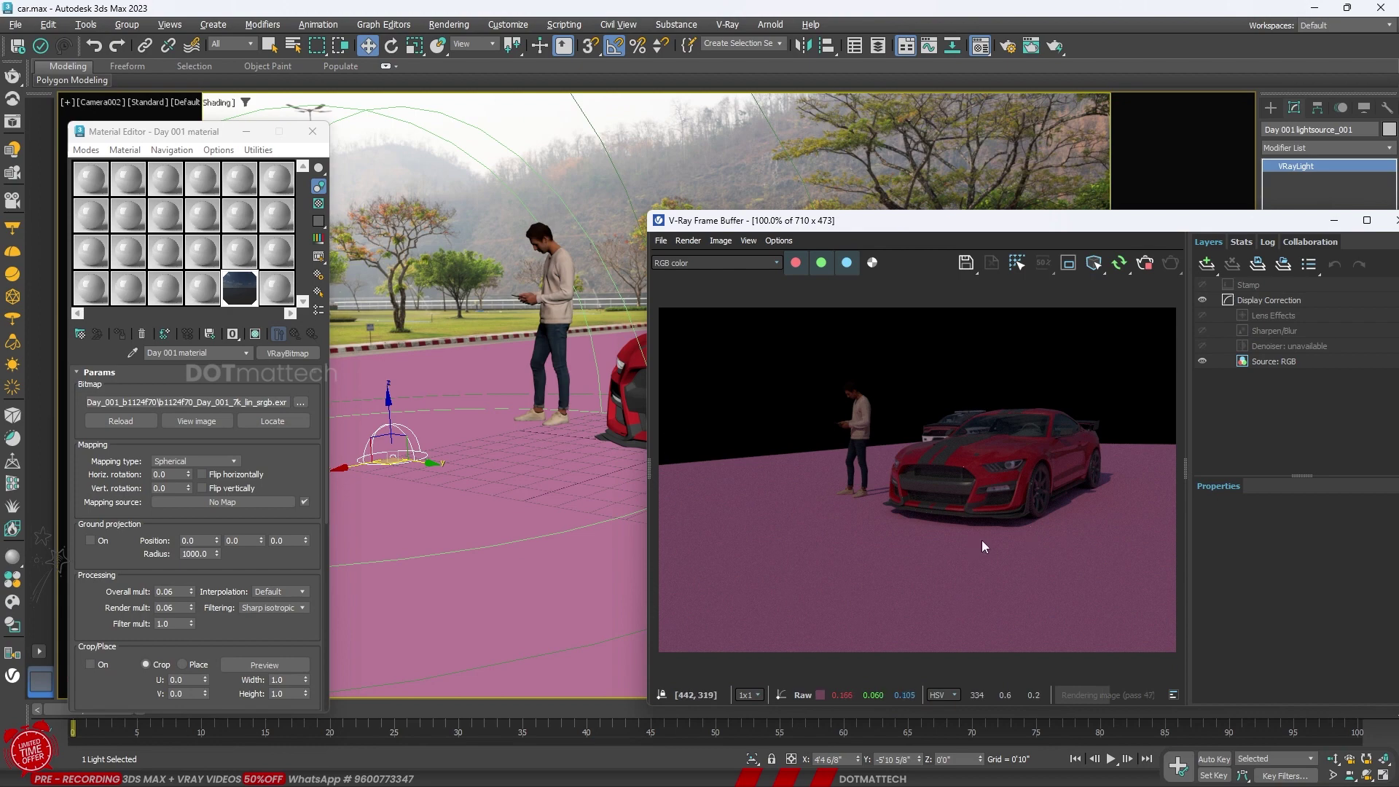
Make Plane001 a V-Ray matte object with Matte for refl/refr, Shadows and Affect alpha
{"action": "key", "text": "m"}
{"action": "left_click", "coordinate": [482, 548]}
{"action": "right_click", "coordinate": [510, 539]}
{"action": "left_click", "coordinate": [427, 758]}
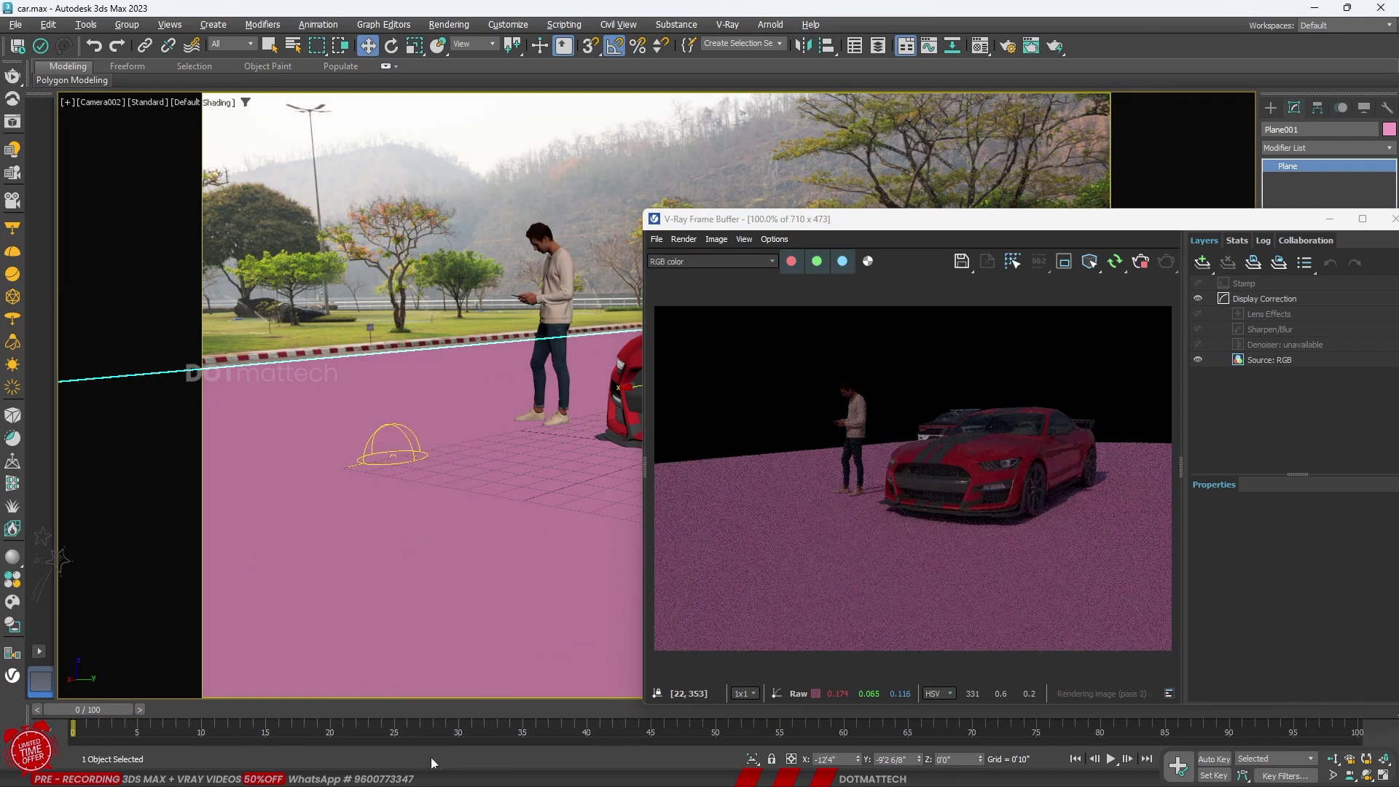
{"action": "left_click", "coordinate": [796, 261]}
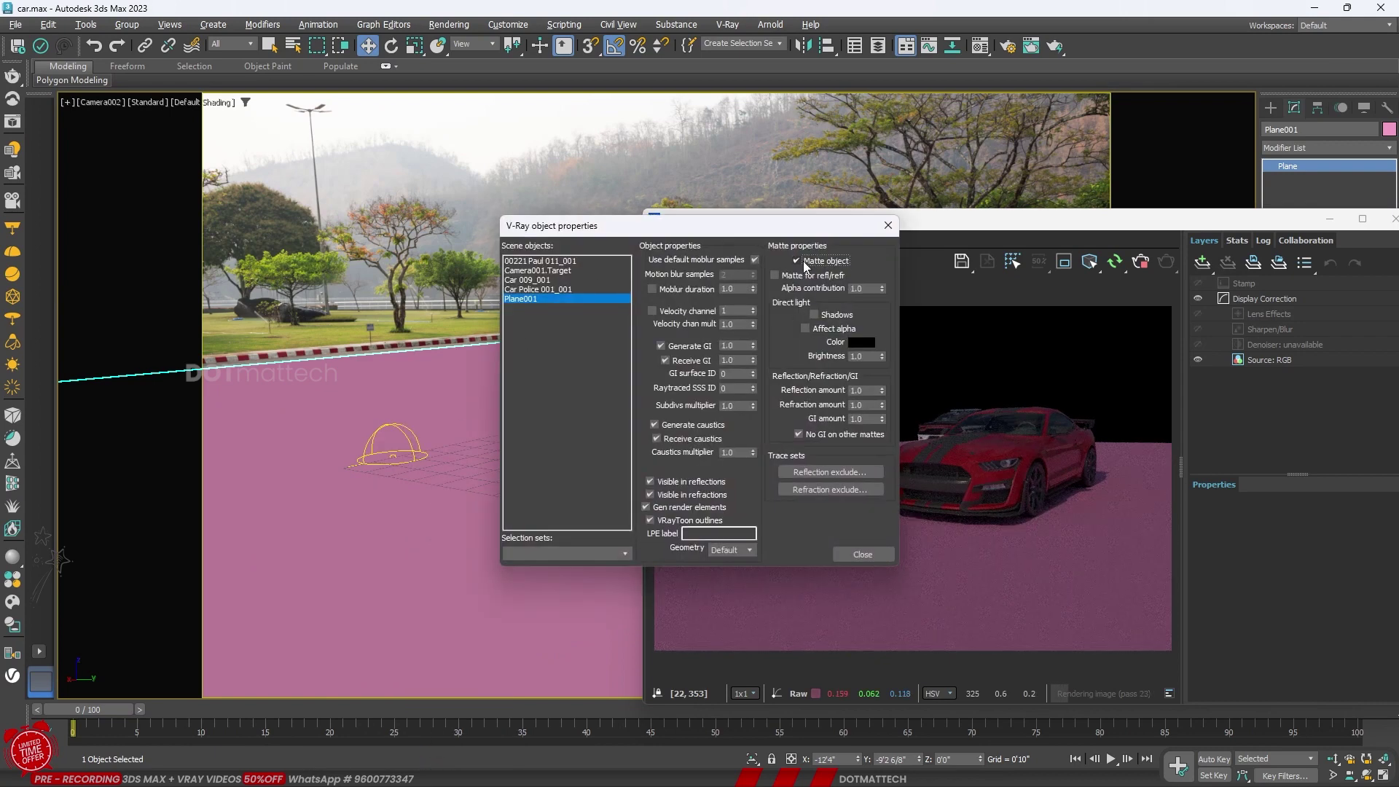
{"action": "left_click", "coordinate": [774, 276]}
{"action": "left_click", "coordinate": [814, 315]}
{"action": "left_click", "coordinate": [859, 557]}
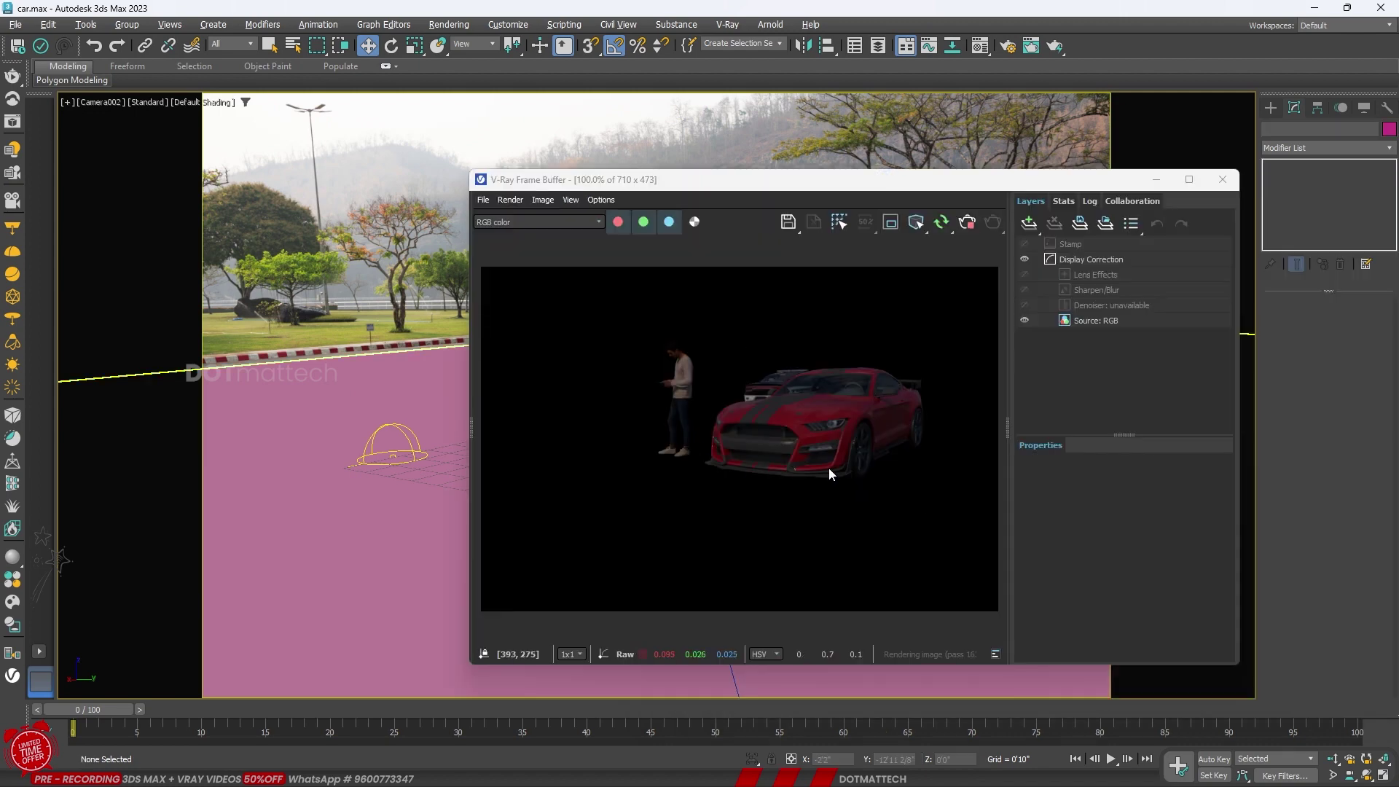
Select the dome VRayLight and set its Multiplier to 1.2
{"action": "scroll", "coordinate": [830, 417], "scroll_direction": "up", "scroll_amount": 1}
{"action": "scroll", "coordinate": [829, 417], "scroll_direction": "down", "scroll_amount": 1}
{"action": "left_click", "coordinate": [391, 446]}
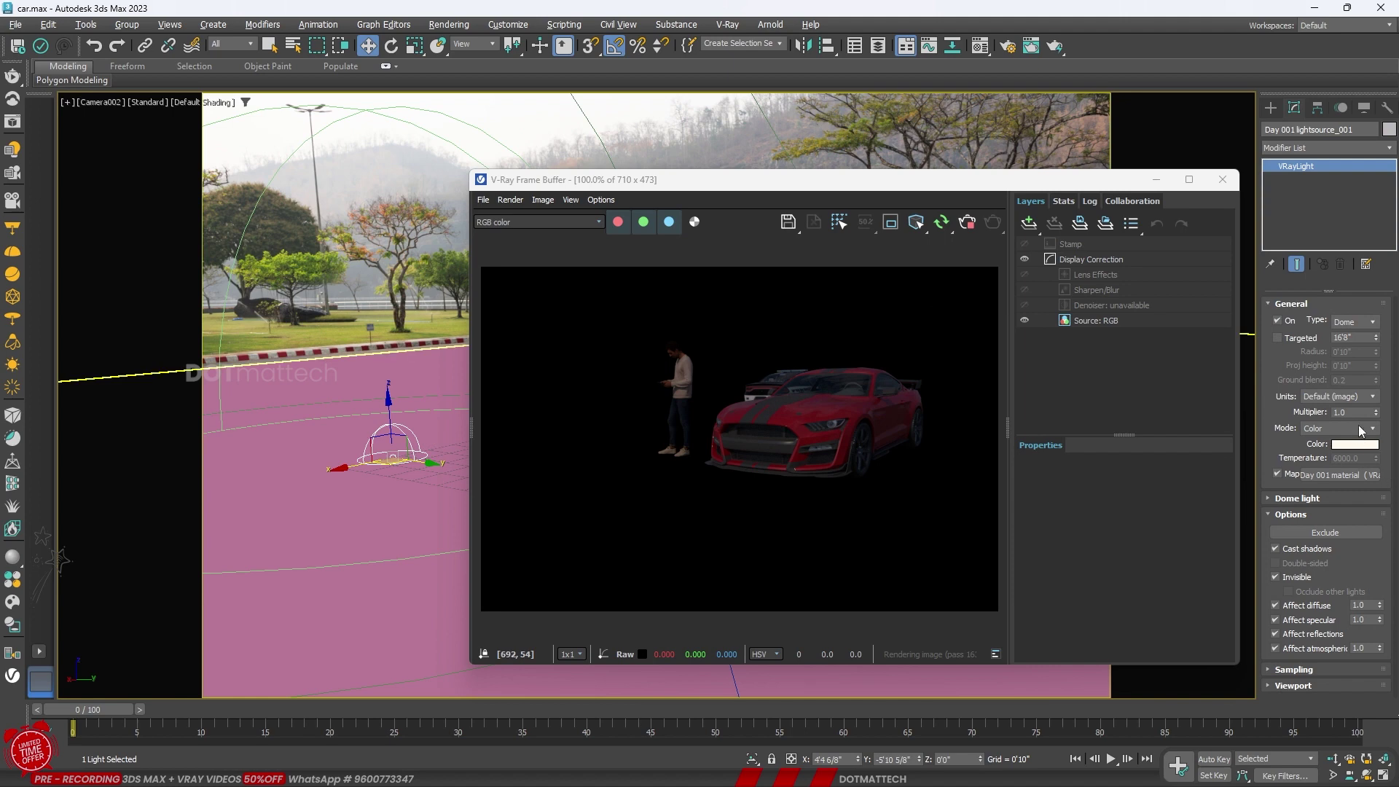
{"action": "left_click", "coordinate": [1341, 412]}
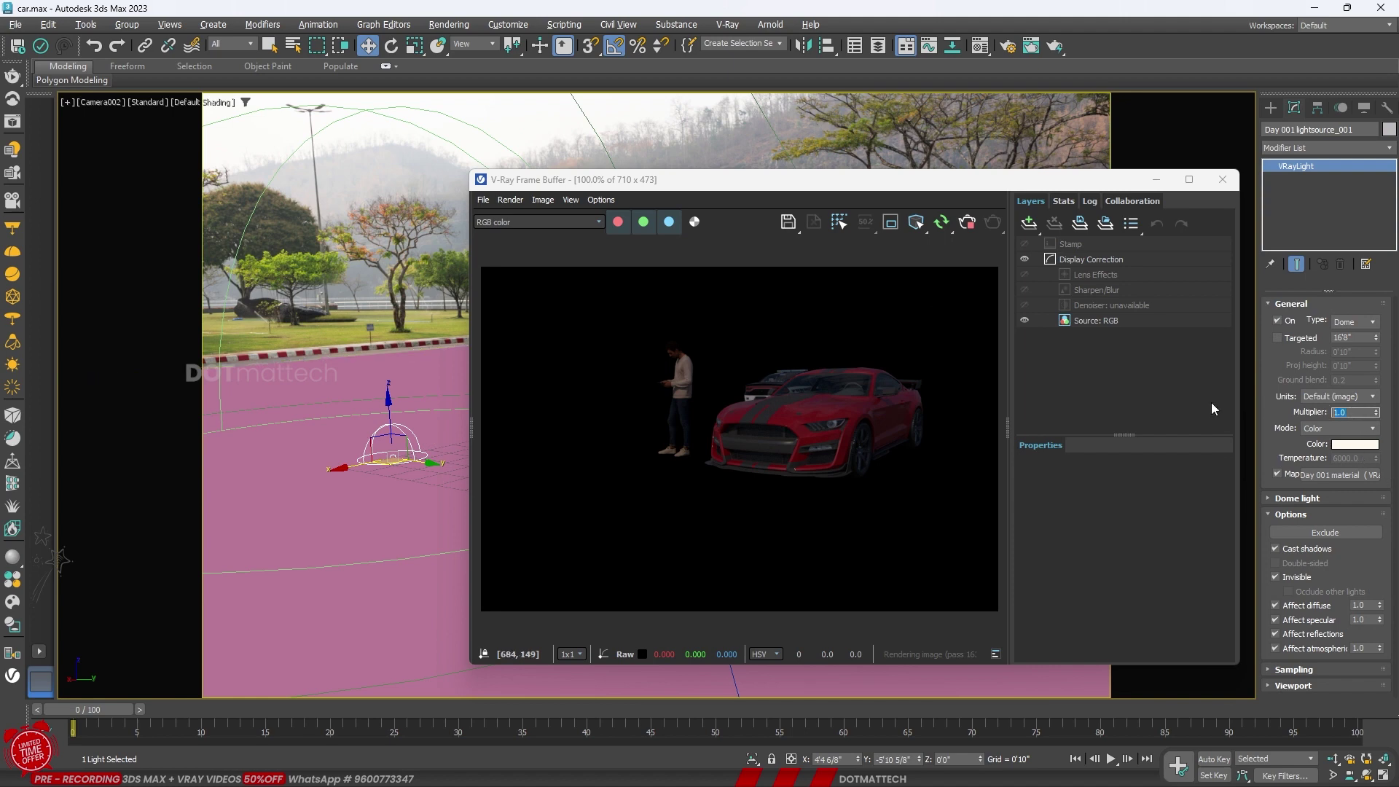
{"action": "type", "text": "1.2"}
{"action": "key", "text": "Return"}
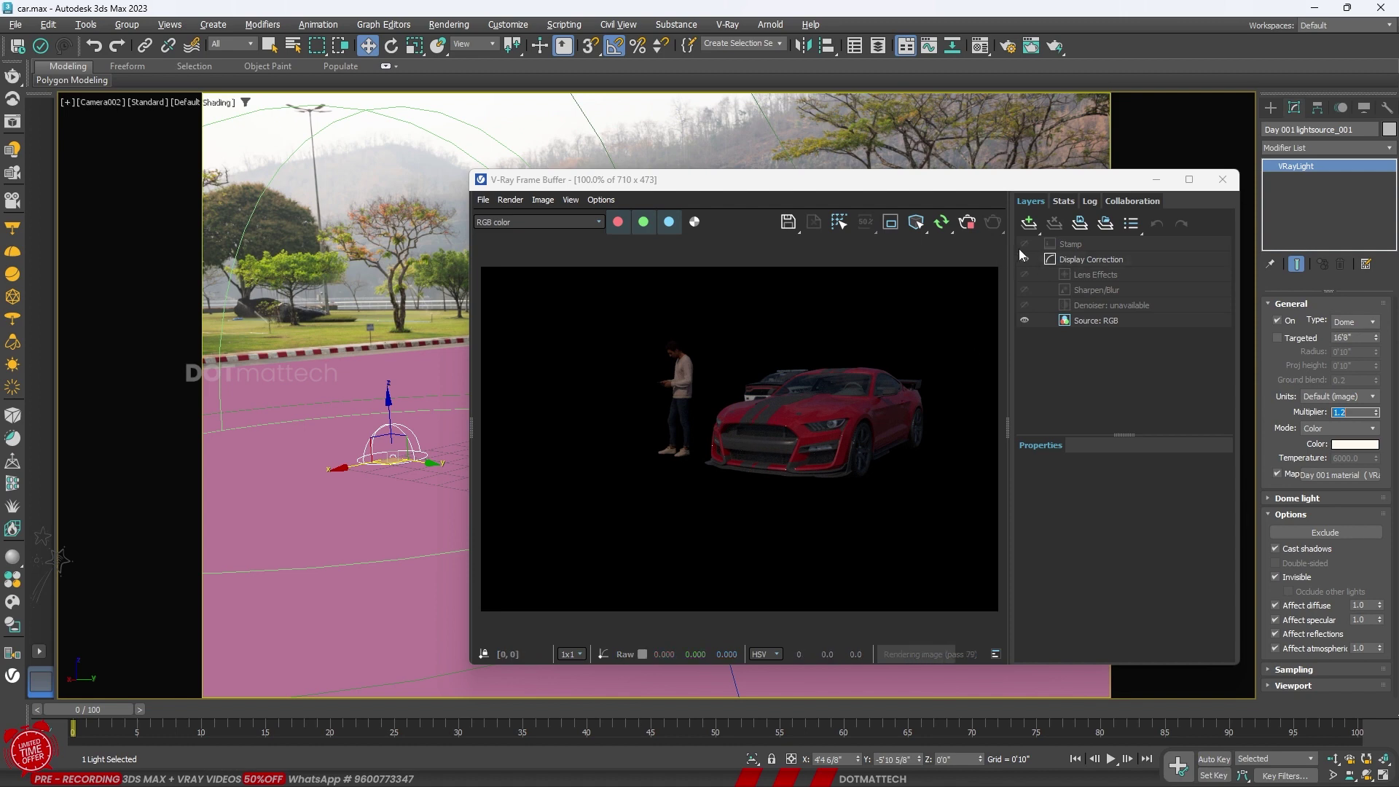
{"action": "left_click", "coordinate": [1030, 223]}
Add a VFB Exposure layer with exposure about 1.456 and contrast 0
{"action": "left_click", "coordinate": [1052, 368]}
{"action": "left_click_drag", "start_coordinate": [1100, 510], "coordinate": [1111, 510]}
{"action": "scroll", "coordinate": [832, 413], "scroll_direction": "up", "scroll_amount": 2}
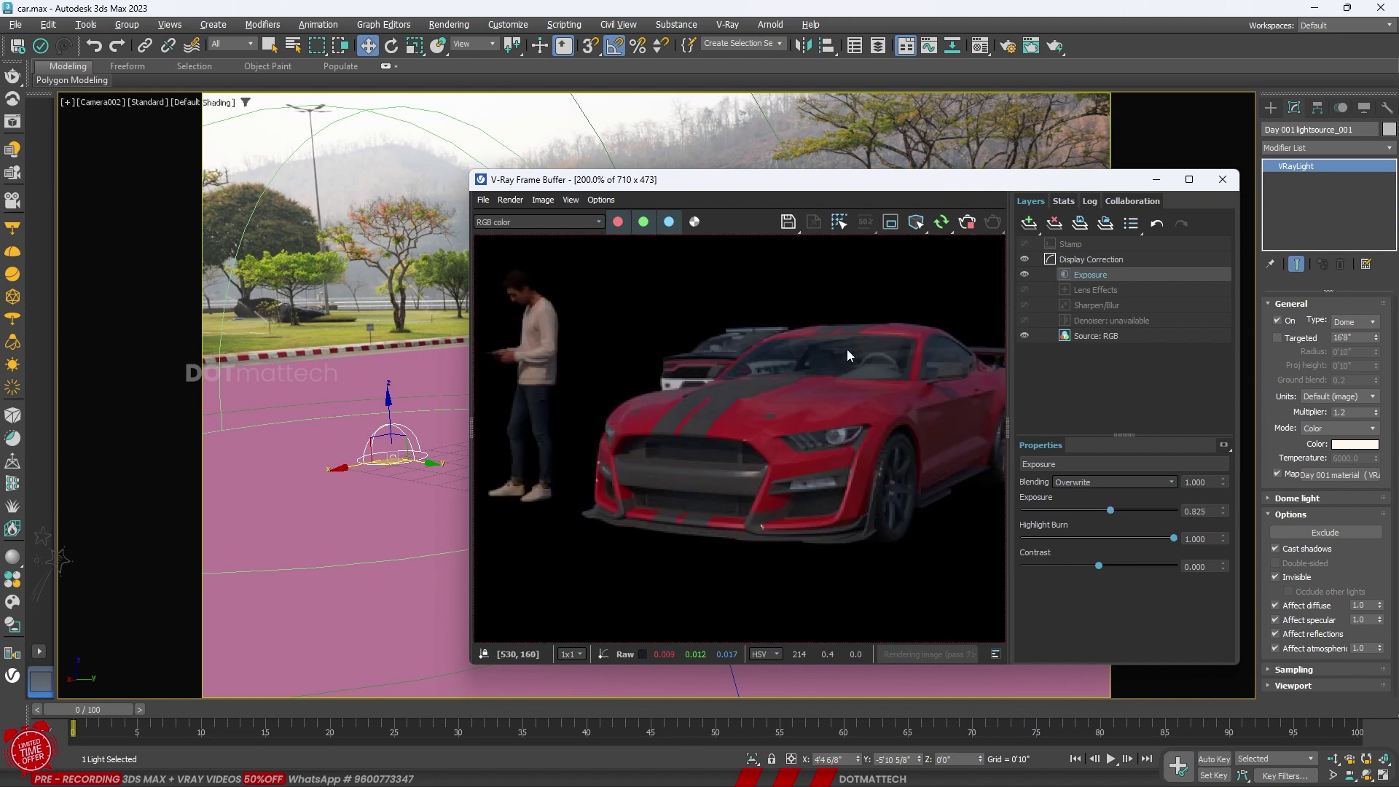
{"action": "left_click_drag", "start_coordinate": [1111, 511], "coordinate": [1121, 513]}
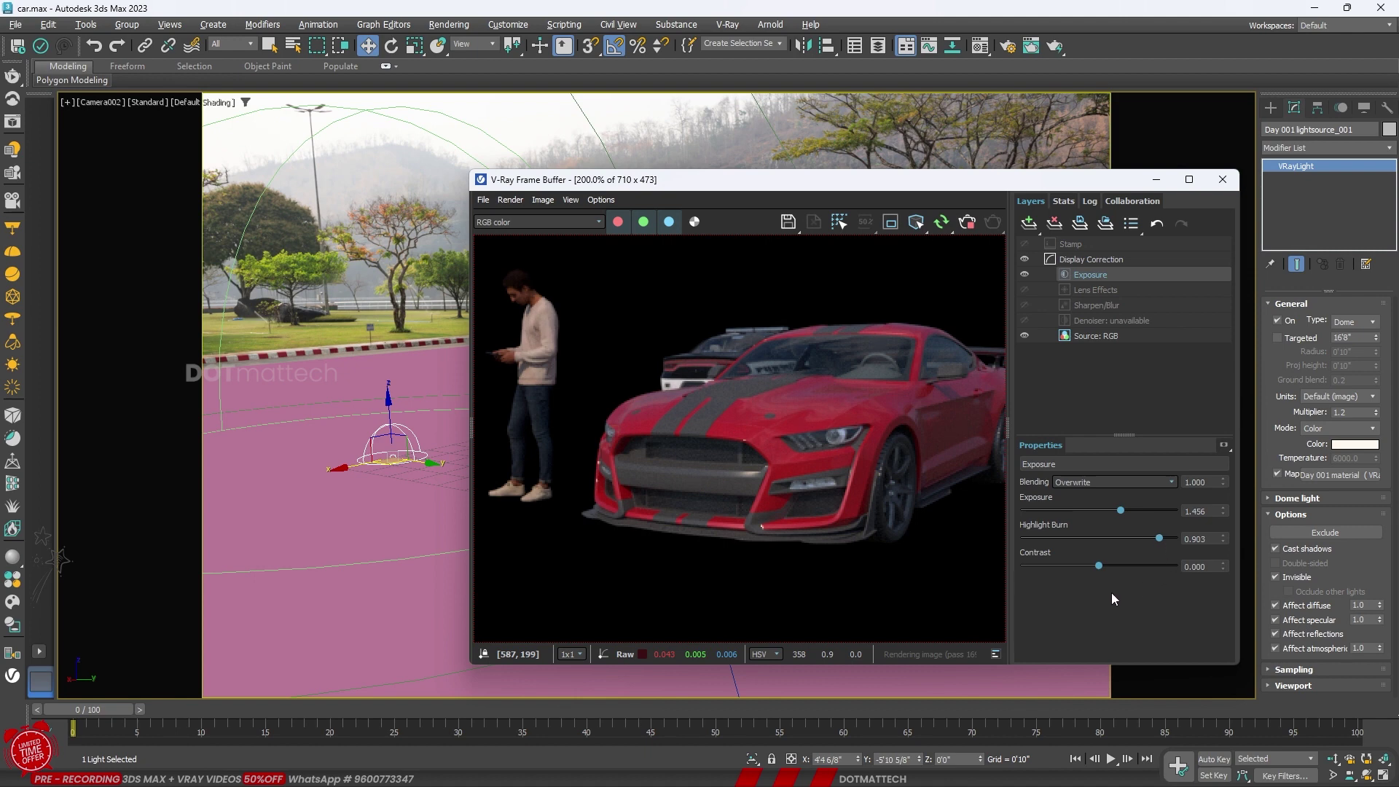
{"action": "left_click_drag", "start_coordinate": [1105, 566], "coordinate": [1107, 566]}
{"action": "type", "text": "0"}
{"action": "key", "text": "Return"}
{"action": "left_click", "coordinate": [1030, 223]}
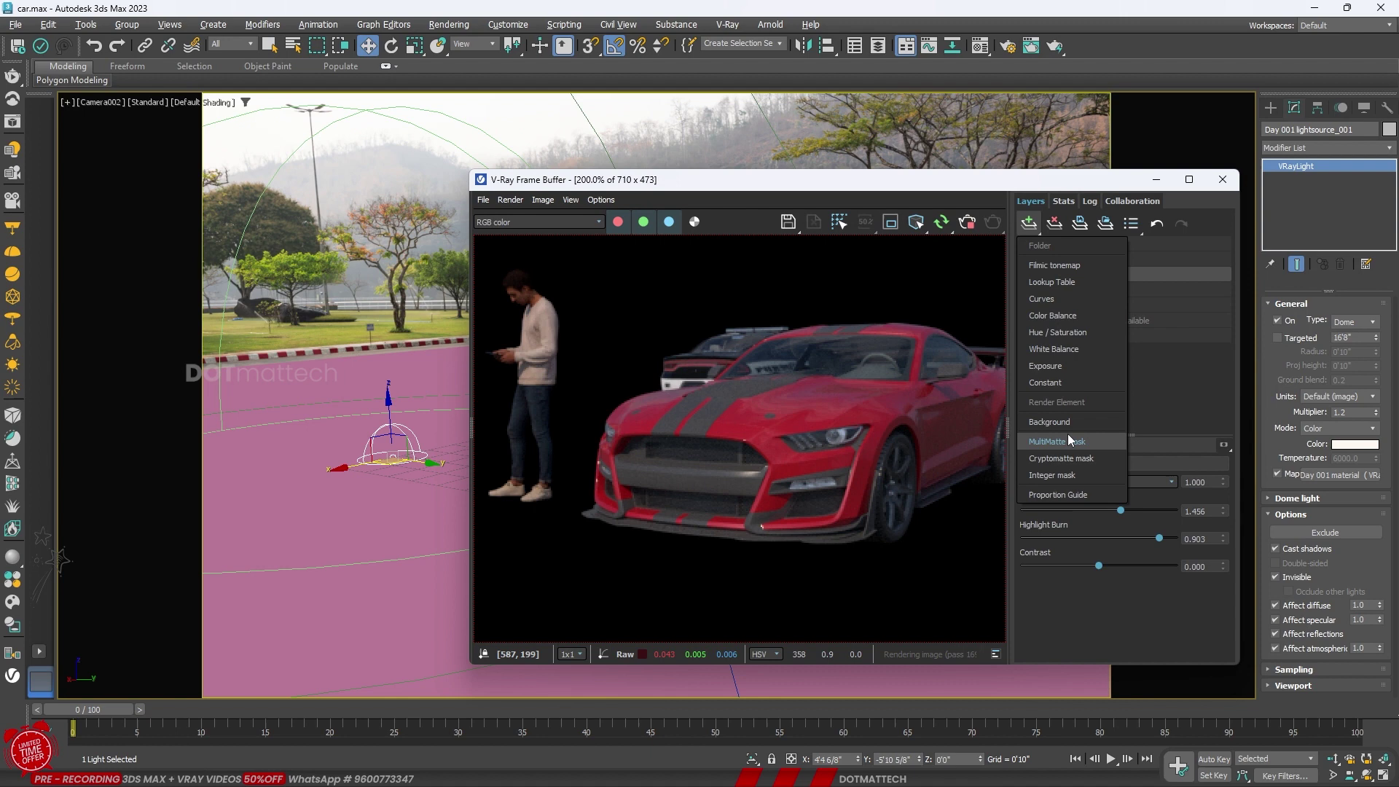
Add a Filmic tonemap (shoulder 0.173, linear strength 0.279, angle 0.091), then list render elements
{"action": "left_click", "coordinate": [1054, 265]}
{"action": "scroll", "coordinate": [824, 433], "scroll_direction": "down", "scroll_amount": 1}
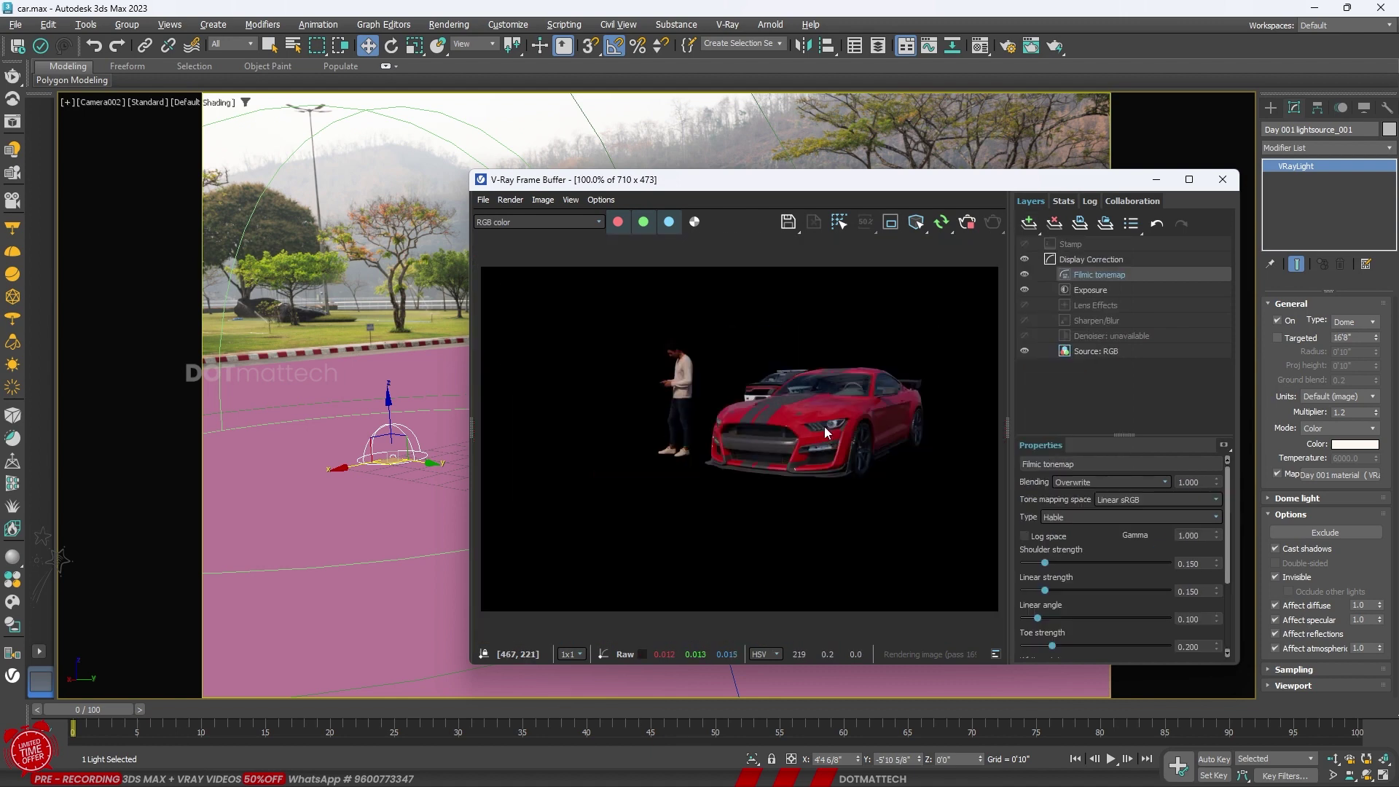
{"action": "scroll", "coordinate": [794, 395], "scroll_direction": "up", "scroll_amount": 1}
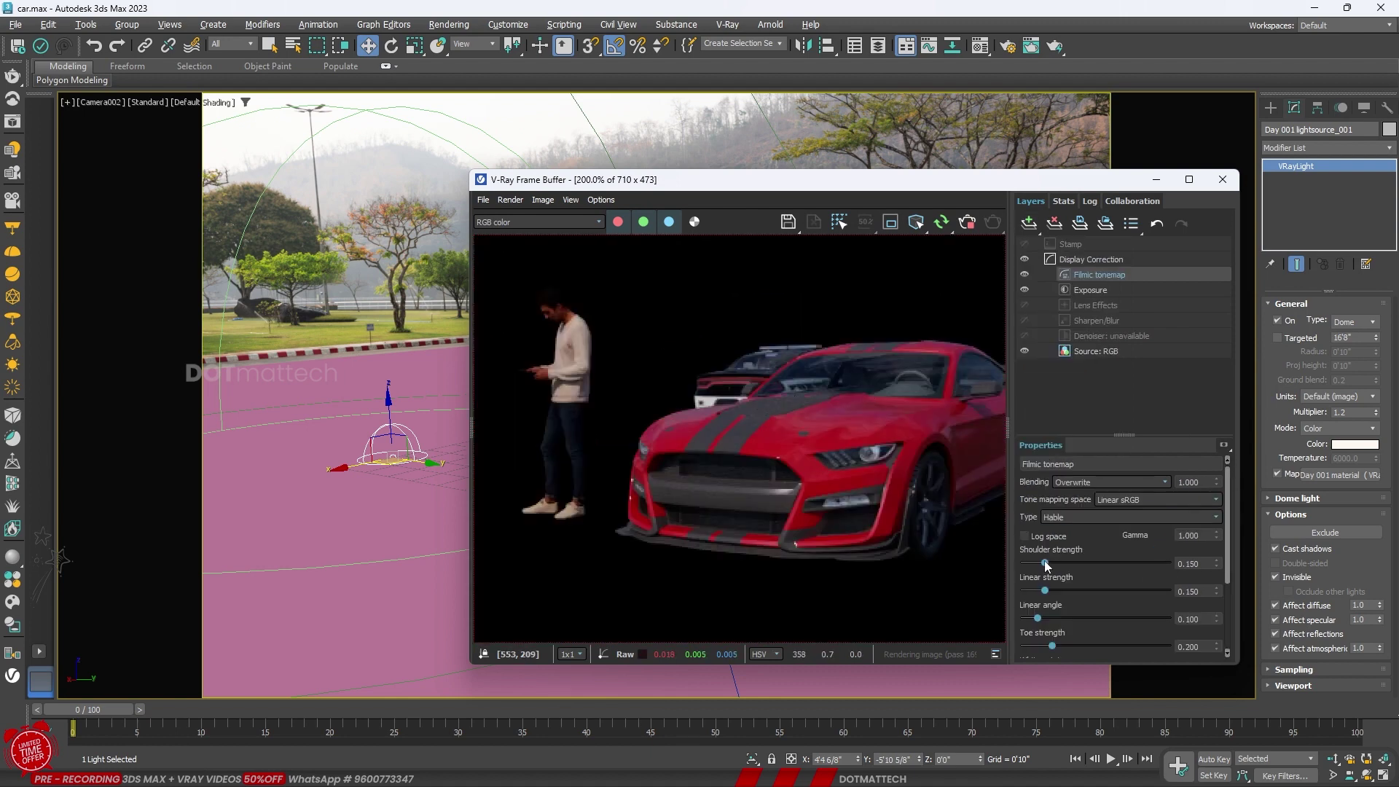
{"action": "left_click_drag", "start_coordinate": [1047, 564], "coordinate": [1049, 564]}
{"action": "mouse_move", "coordinate": [1044, 591]}
{"action": "left_mouse_down"}
{"action": "mouse_move", "coordinate": [1105, 592]}
{"action": "mouse_move", "coordinate": [1038, 620]}
{"action": "mouse_move", "coordinate": [1049, 647]}
{"action": "left_mouse_up"}
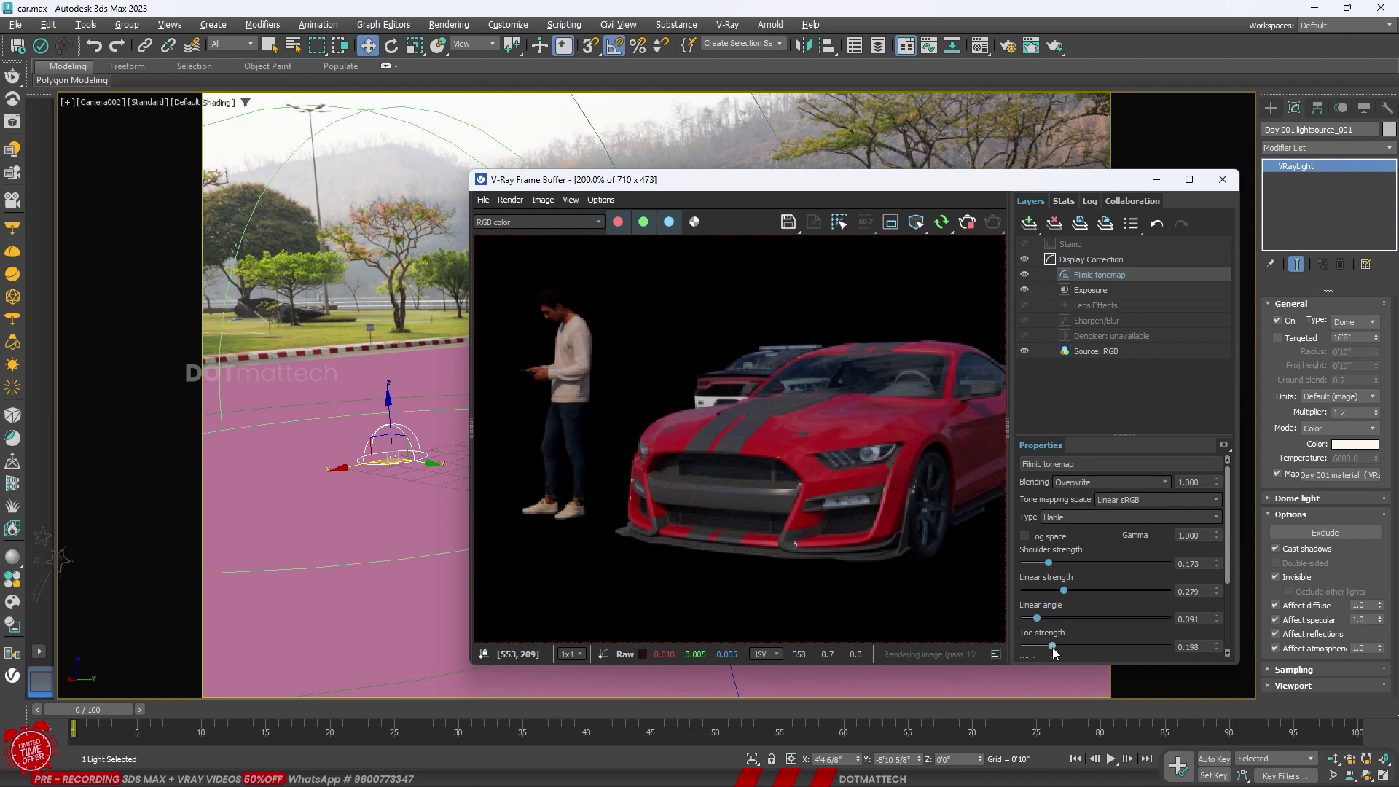
{"action": "key", "text": "F10"}
{"action": "left_click", "coordinate": [683, 257]}
Add VRayDenoiser, GlobalIllumination, Reflection, Refraction, Shadows and Specular render elements
{"action": "left_click", "coordinate": [720, 430], "text": "ctrl"}
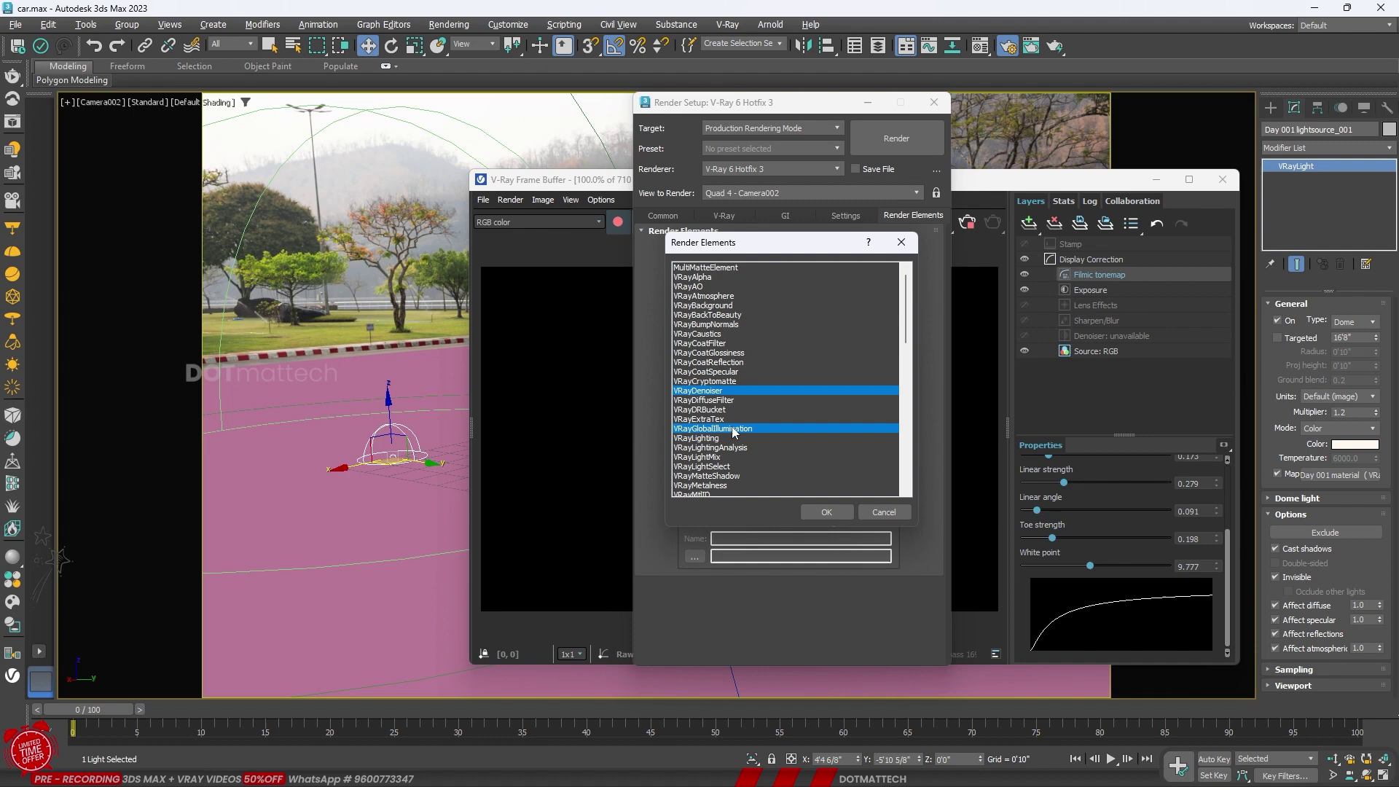
{"action": "scroll", "coordinate": [733, 431], "scroll_direction": "down", "scroll_amount": 4}
{"action": "scroll", "coordinate": [733, 431], "scroll_direction": "down", "scroll_amount": 5}
{"action": "scroll", "coordinate": [733, 431], "scroll_direction": "down", "scroll_amount": 4}
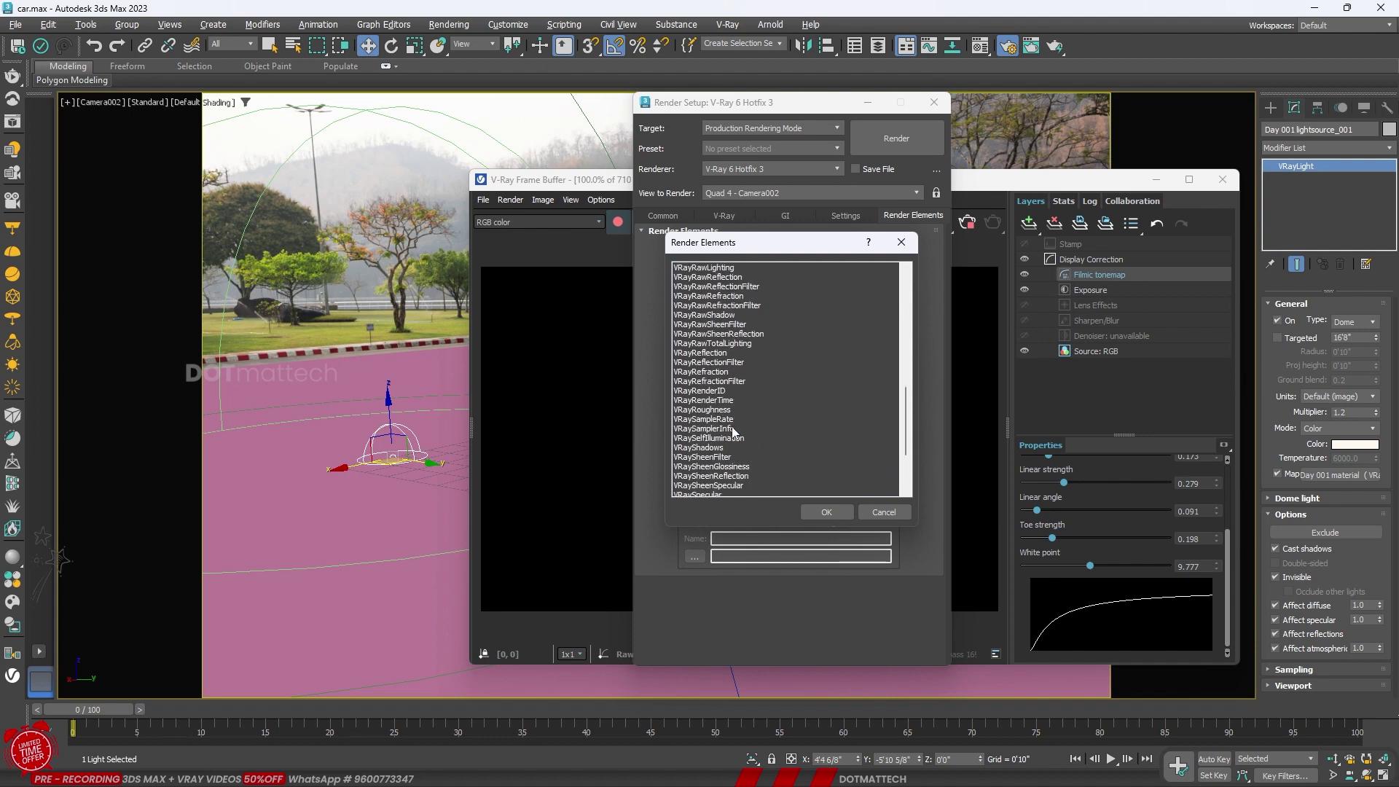
{"action": "left_click", "coordinate": [725, 353], "text": "ctrl"}
{"action": "left_click", "coordinate": [726, 372], "text": "ctrl"}
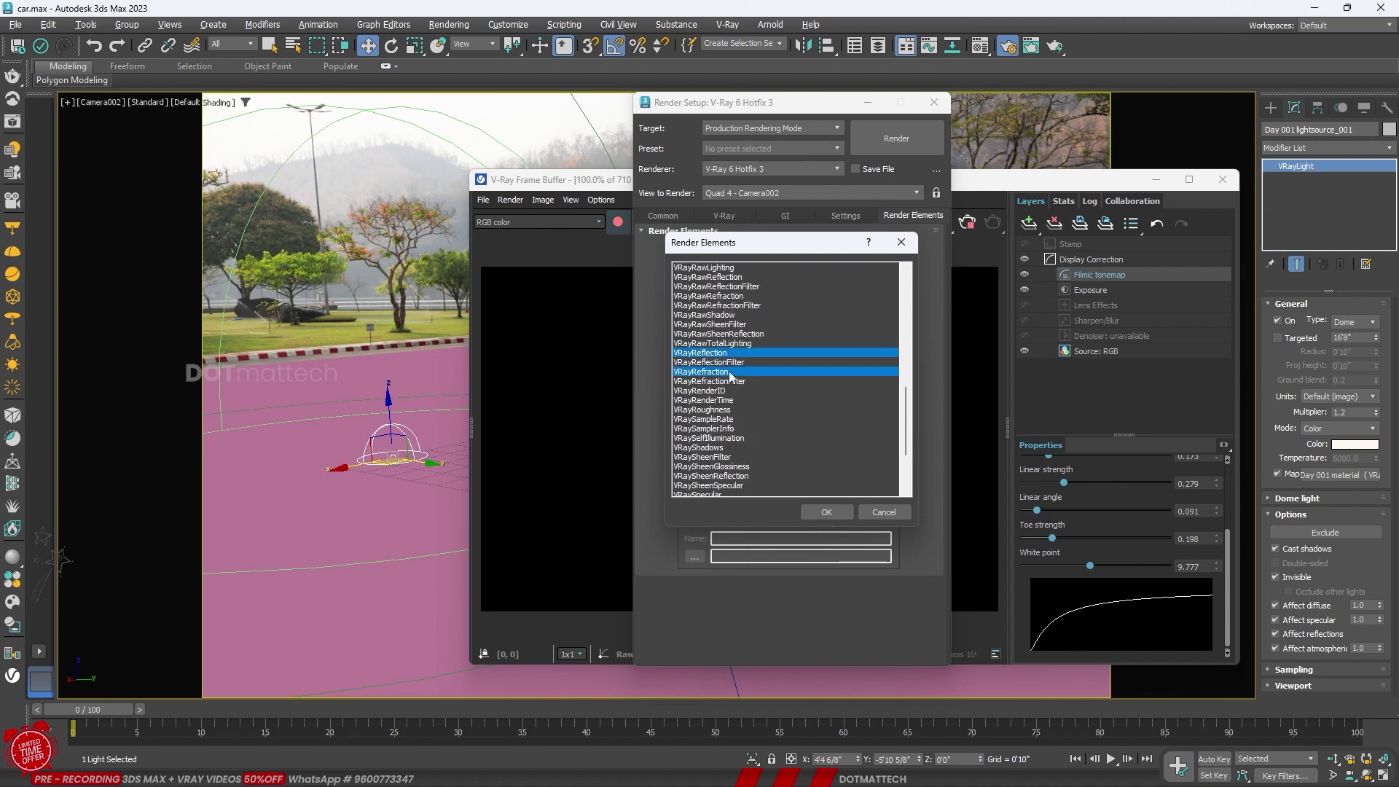
{"action": "left_click", "coordinate": [725, 448], "text": "ctrl"}
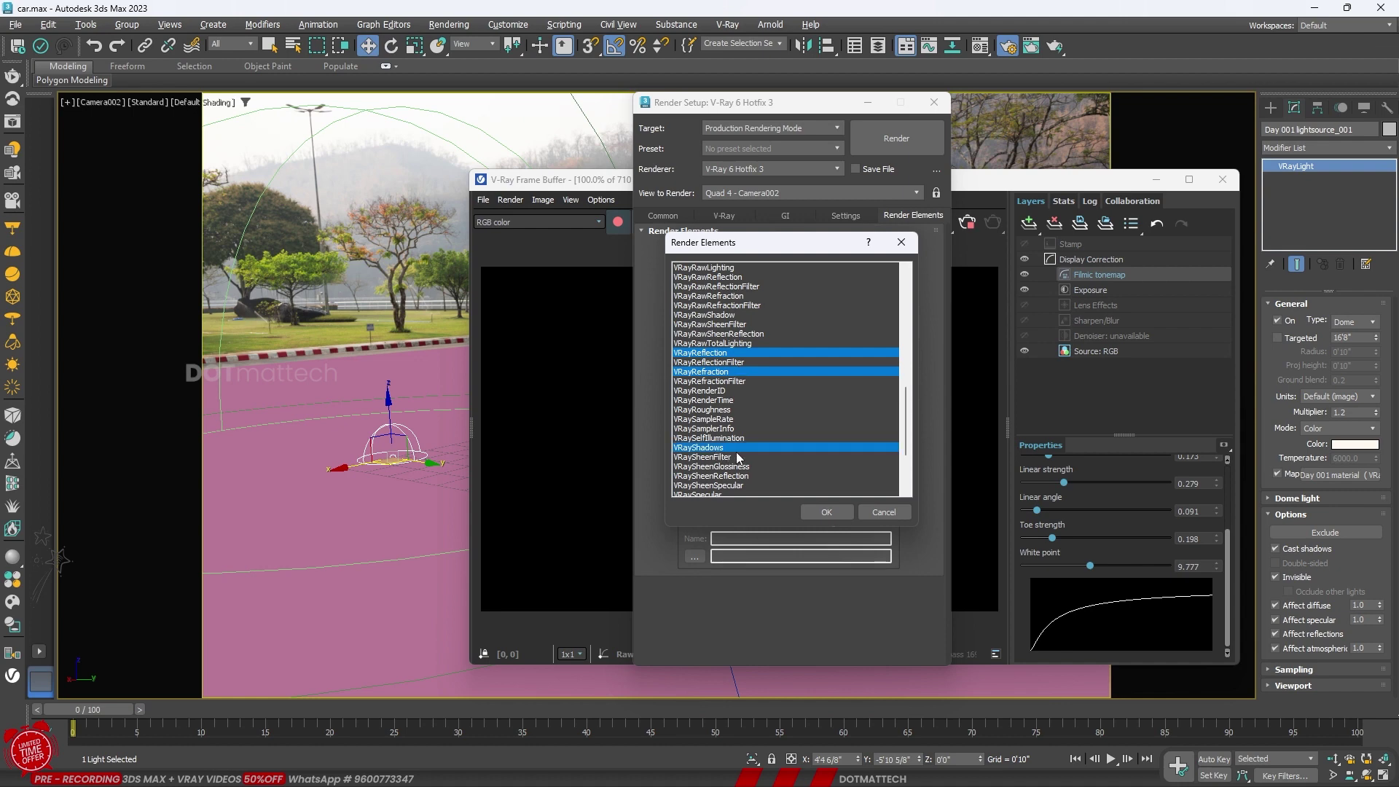
{"action": "scroll", "coordinate": [736, 451], "scroll_direction": "down", "scroll_amount": 1}
{"action": "left_click", "coordinate": [714, 467], "text": "ctrl"}
{"action": "left_click", "coordinate": [826, 512]}
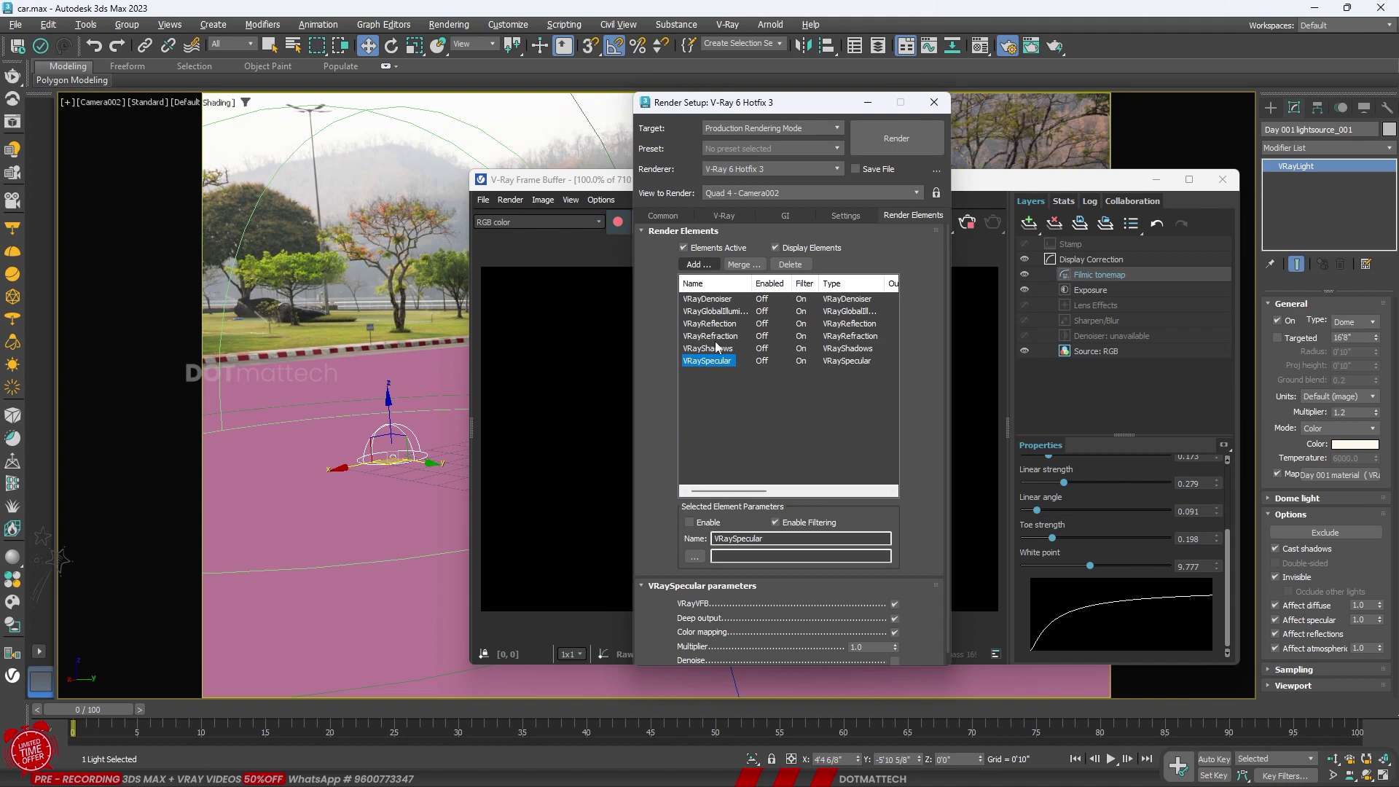
Set the VRayDenoiser element's preset to Mild and launch the production render
{"action": "left_click", "coordinate": [707, 299]}
{"action": "scroll", "coordinate": [793, 543], "scroll_direction": "down", "scroll_amount": 2}
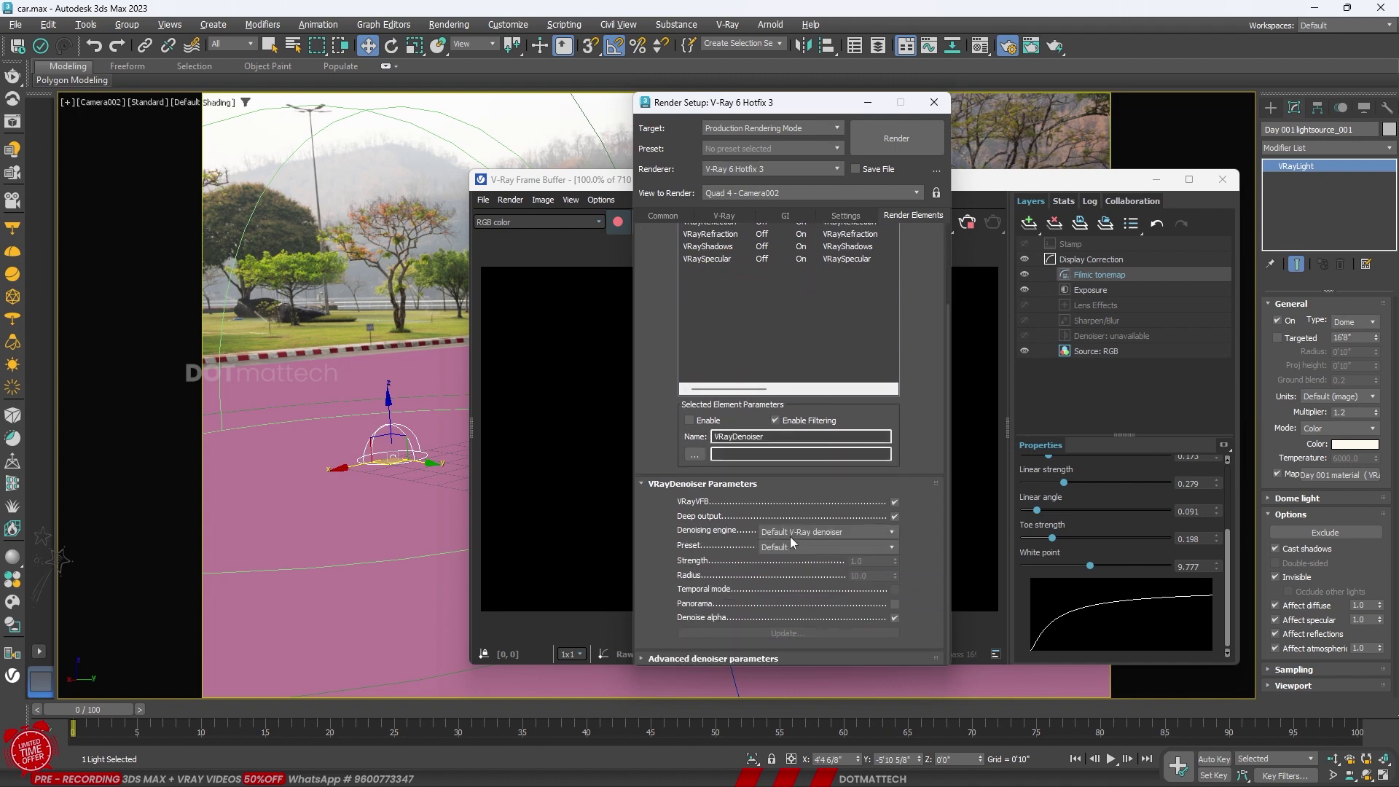
{"action": "left_click", "coordinate": [790, 545]}
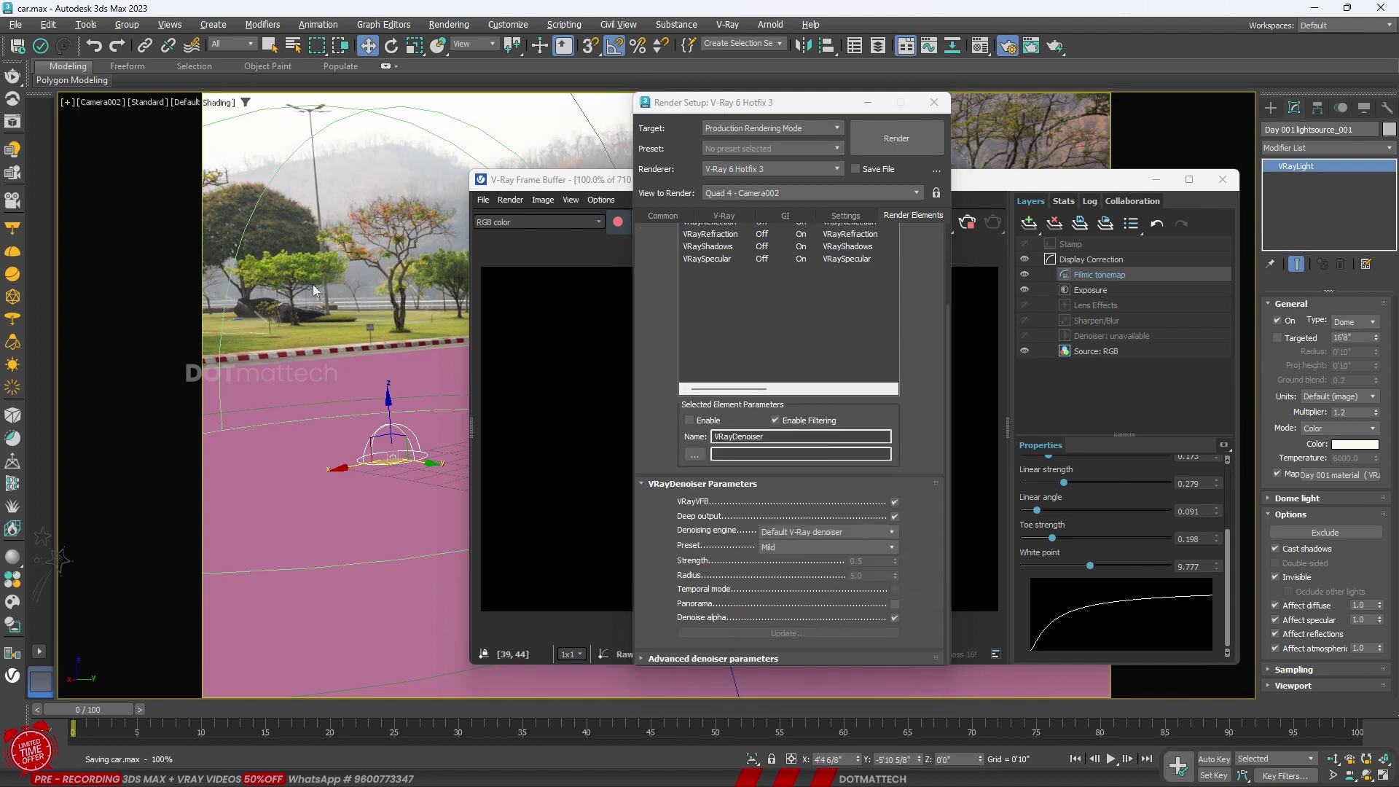
{"action": "left_click", "coordinate": [893, 143]}
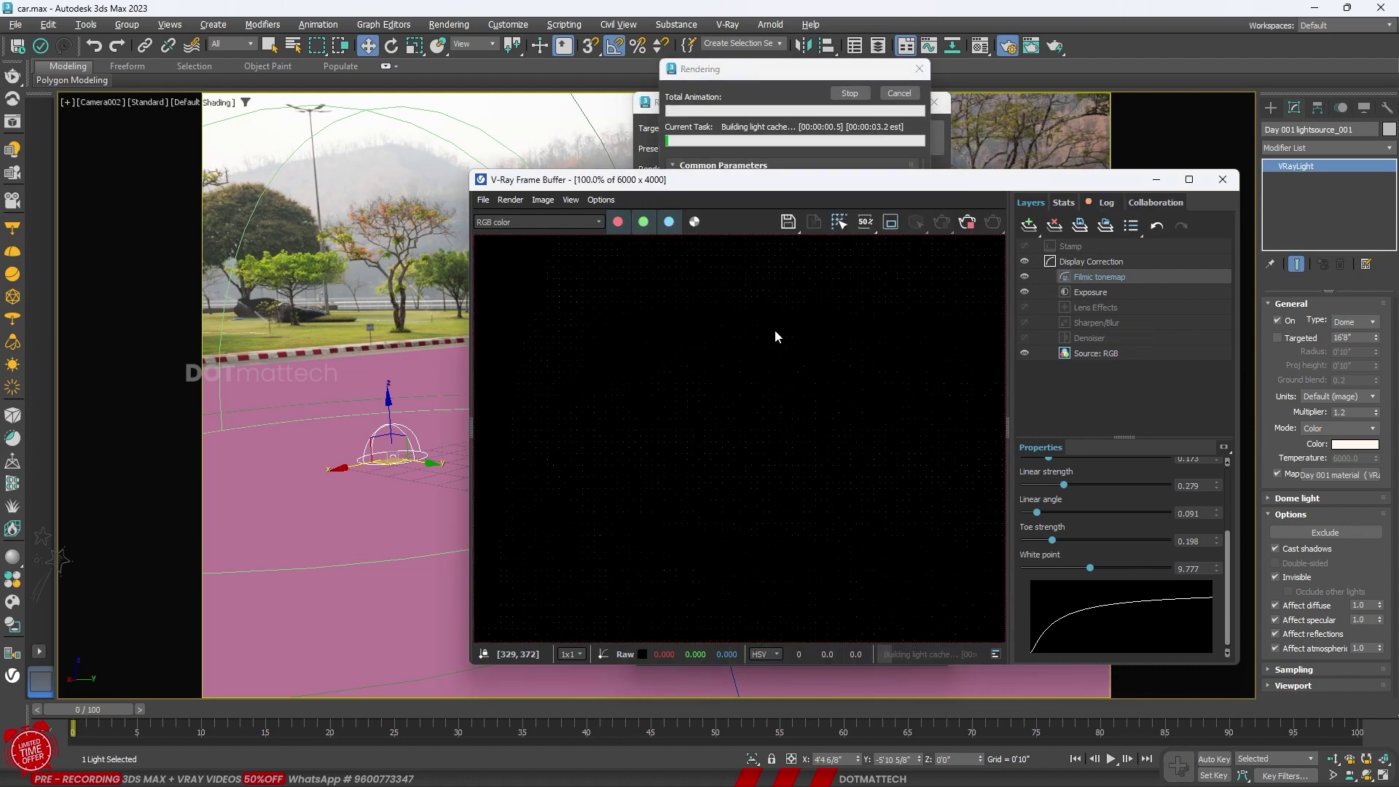
Let the 6000 x 4000 V-Ray render of the red car and man progress
{"action": "scroll", "coordinate": [776, 336], "scroll_direction": "down", "scroll_amount": 4}
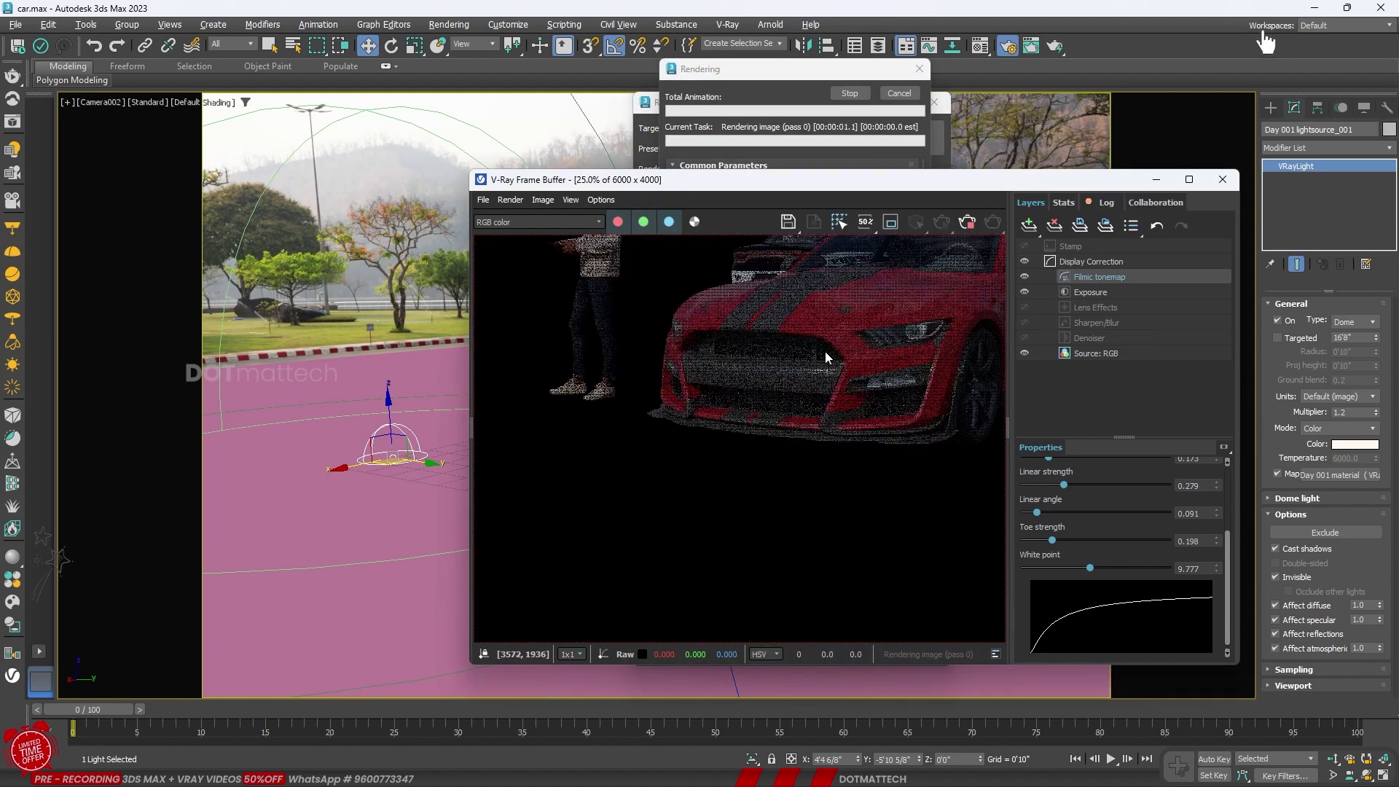